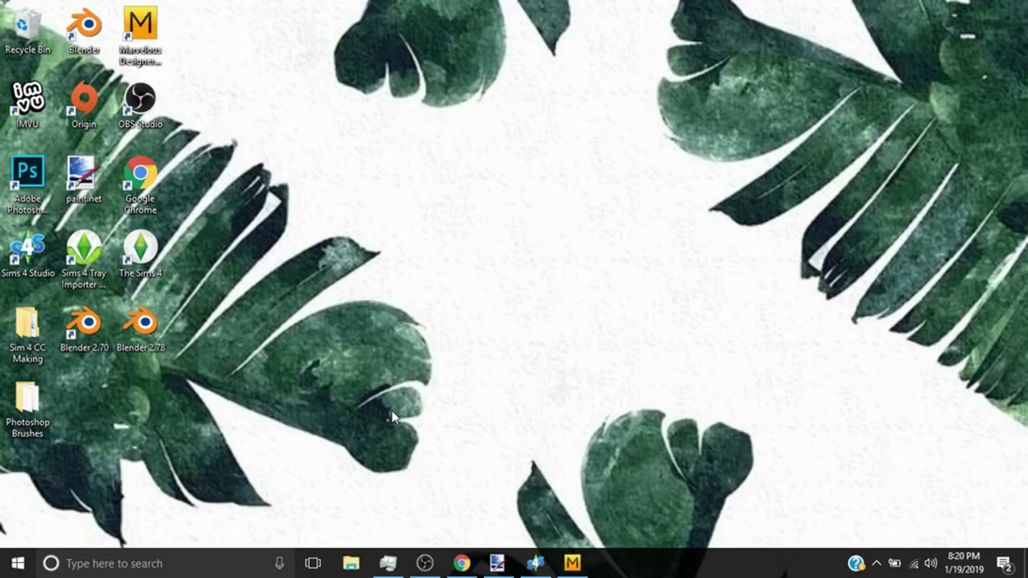
- Bring back the forum thread in Chrome, scroll it, then minimize the browser to the desktop
left_click(463, 563)
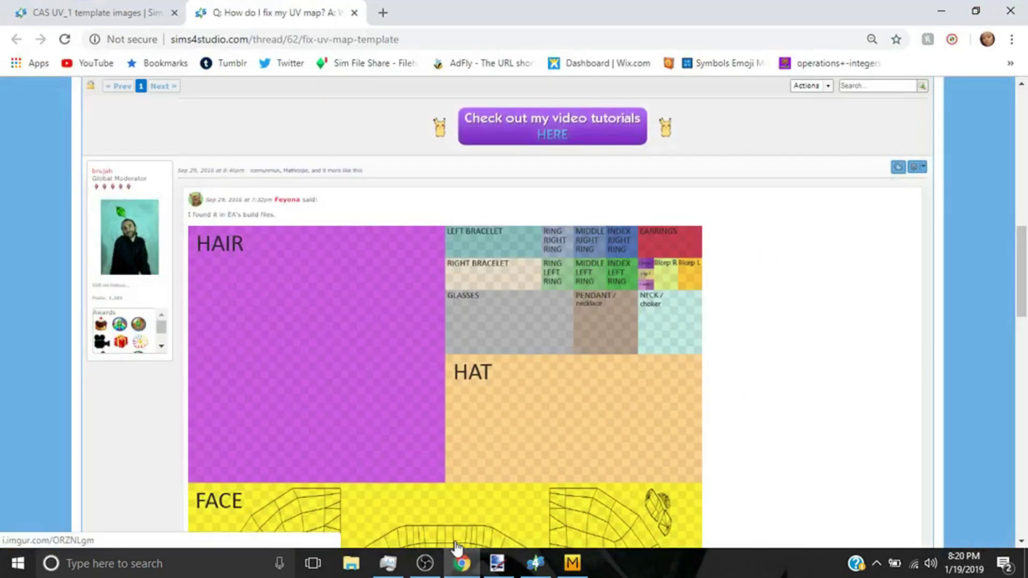
scroll(375, 455, "down", 5)
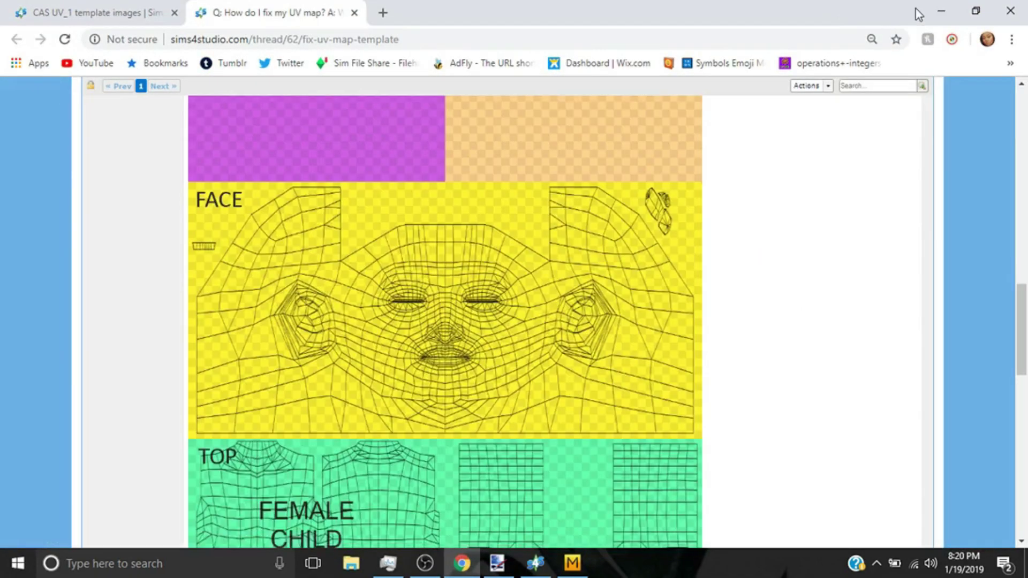
left_click(941, 12)
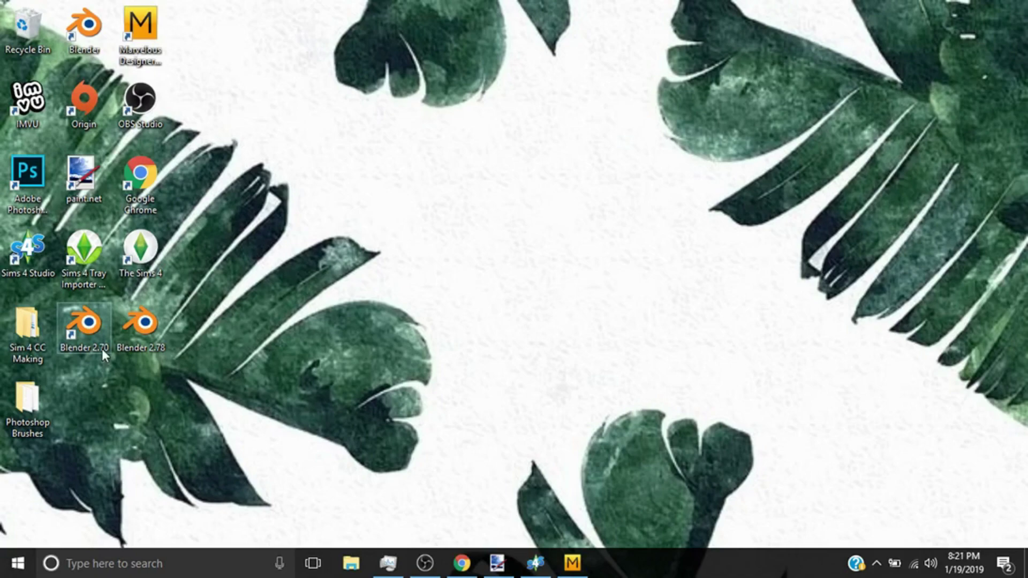
- Open the Blender 2.78 folder, then launch Blender 2.70 and quit it
mouse_move(375, 560)
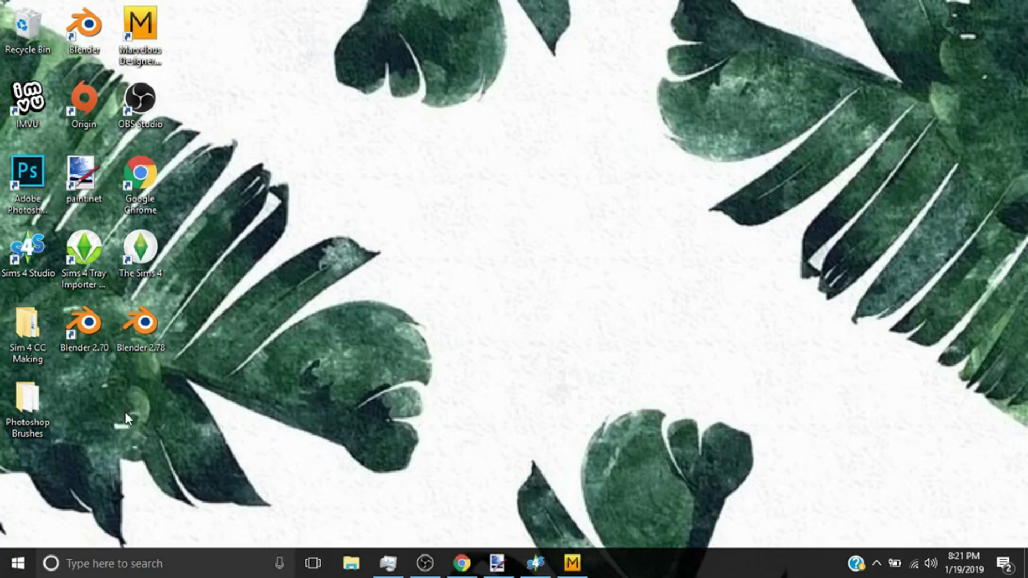
double_click(143, 330)
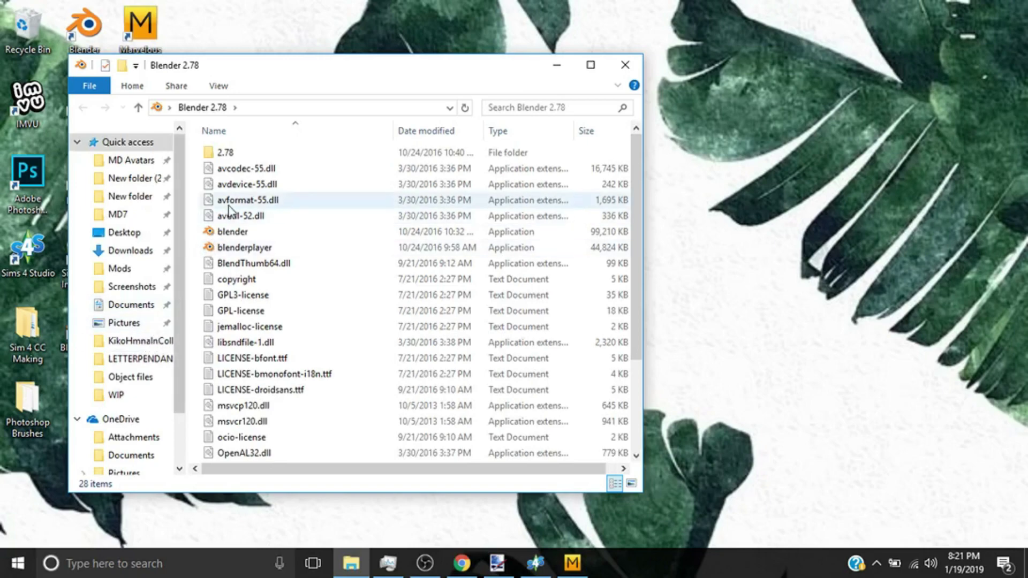
scroll(249, 198, "down", 3)
scroll(248, 209, "up", 3)
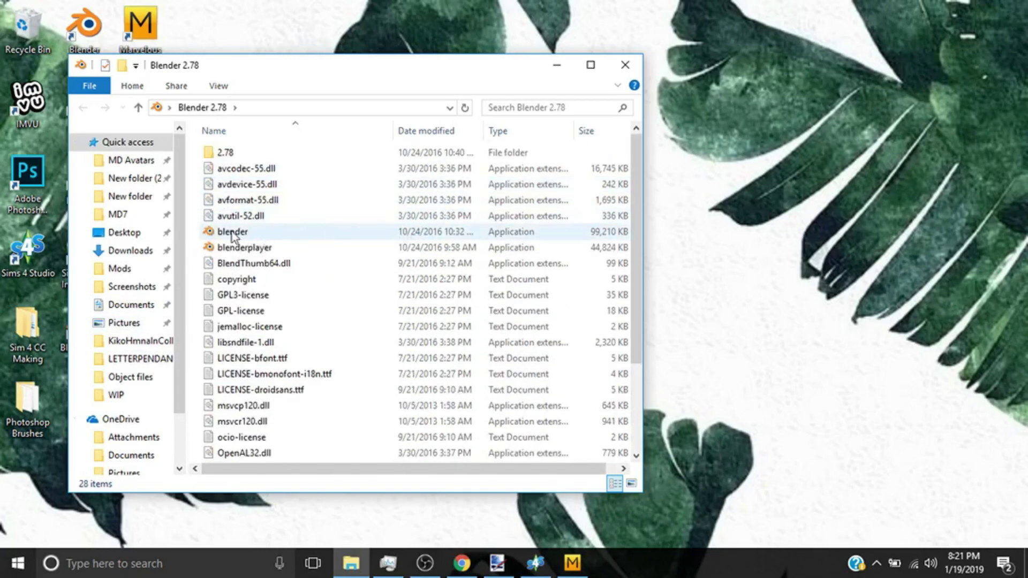
left_click(557, 65)
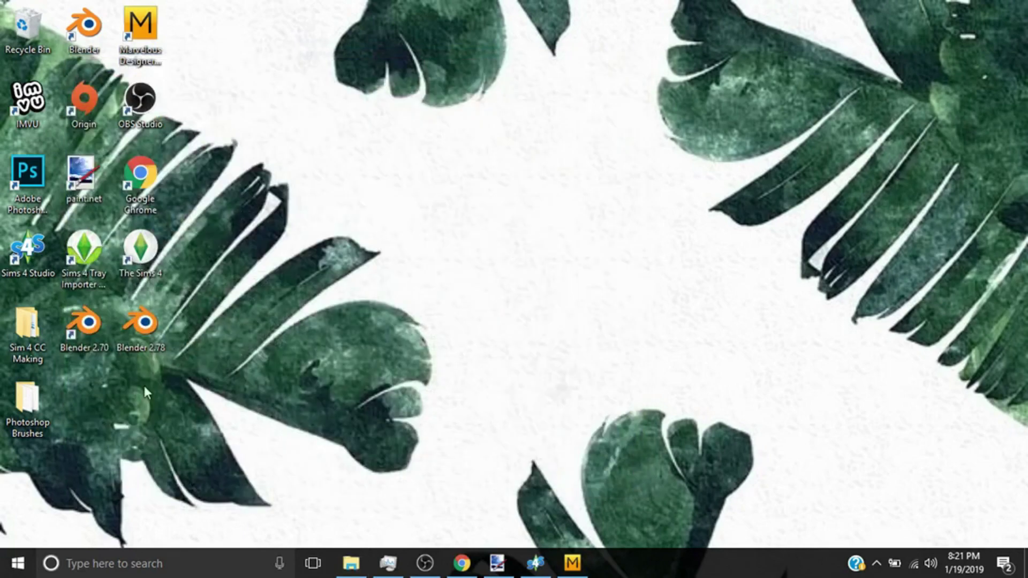
double_click(86, 324)
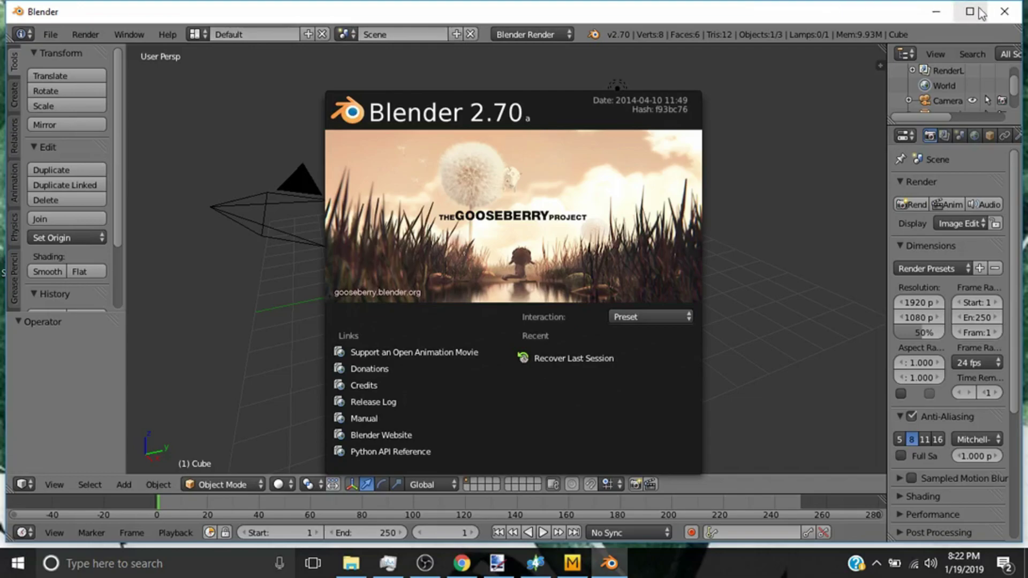
left_click(1006, 13)
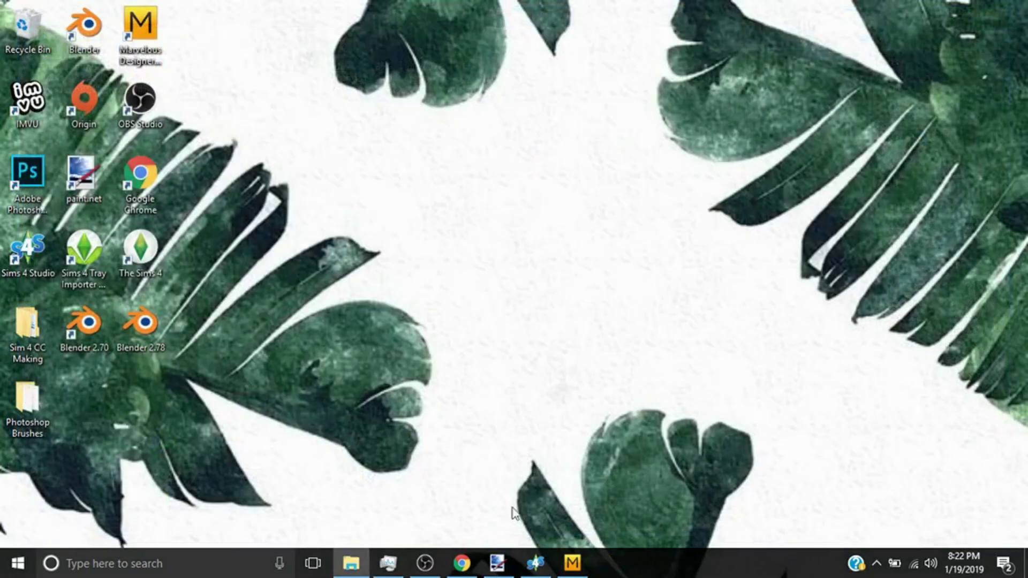
- Return to Chrome and scroll the CAS UV_1 template images thread to the Adult Female image
left_click(461, 563)
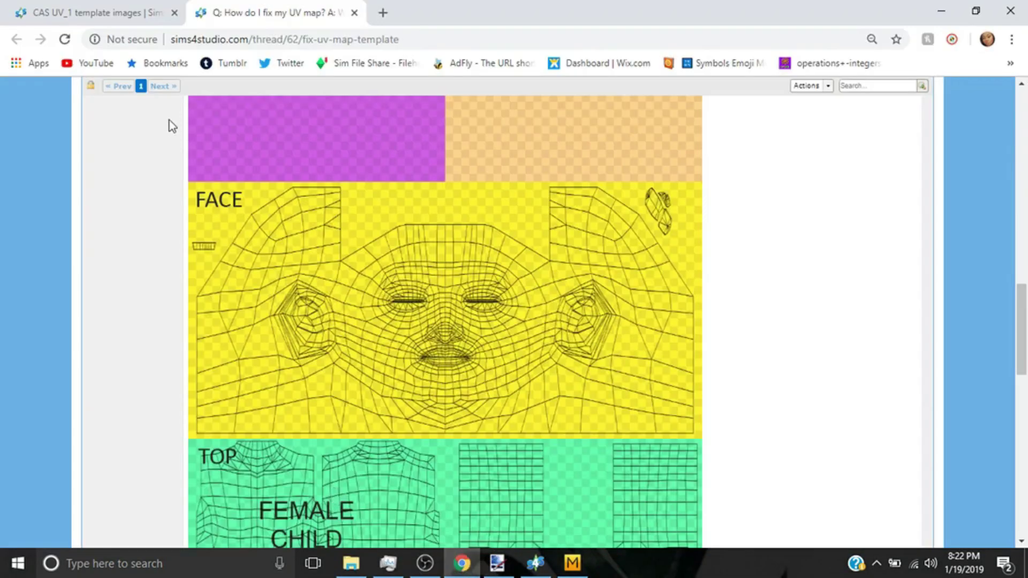
left_click(119, 6)
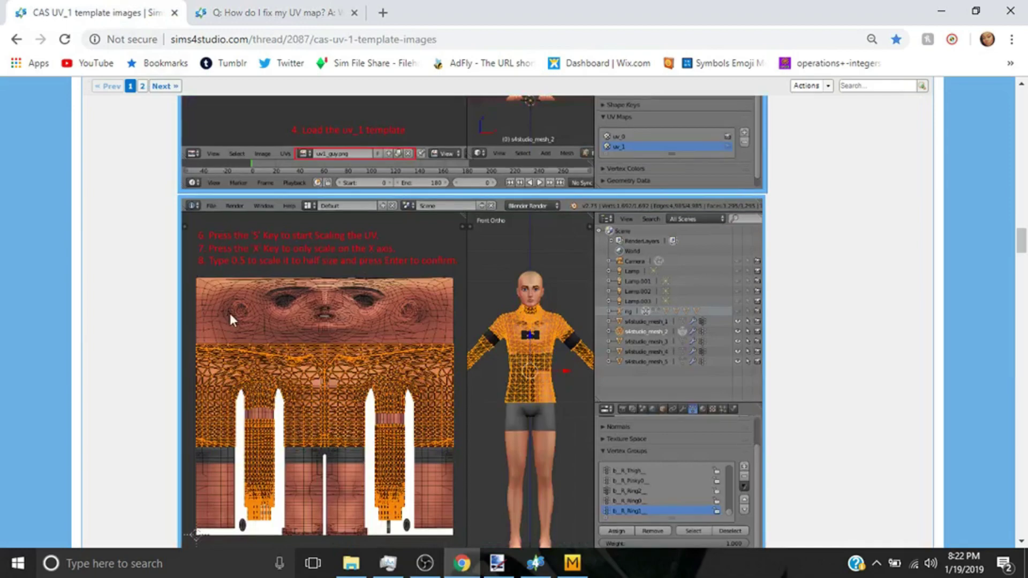
scroll(229, 310, "down", 5)
scroll(226, 314, "up", 10)
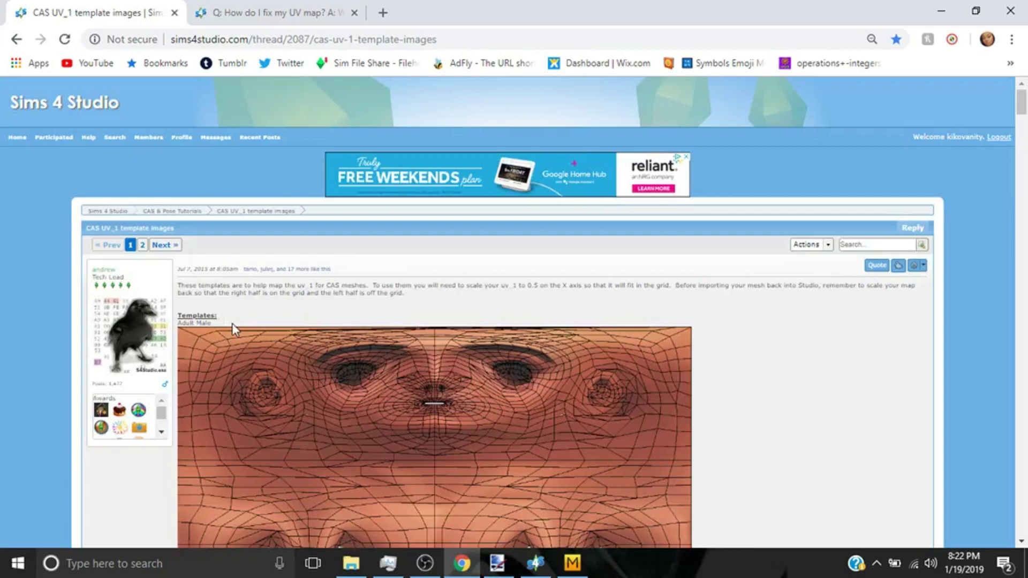
scroll(232, 323, "down", 10)
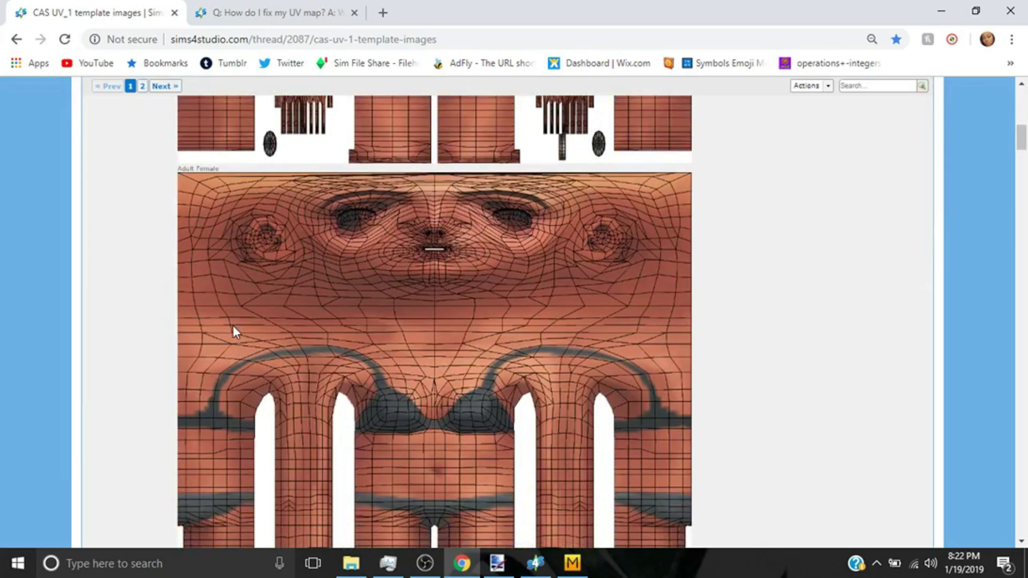
scroll(234, 328, "down", 2)
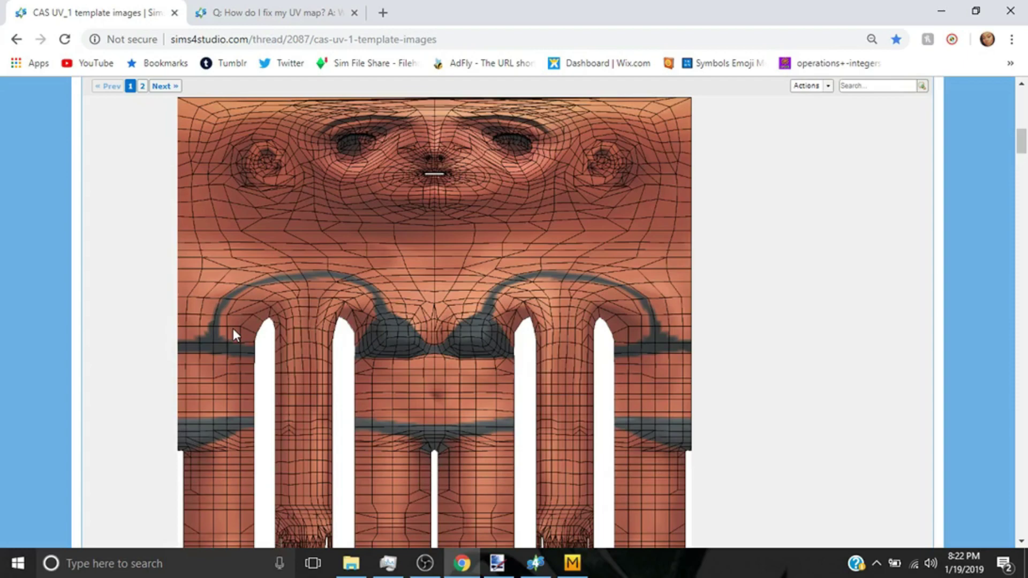
scroll(233, 329, "down", 3)
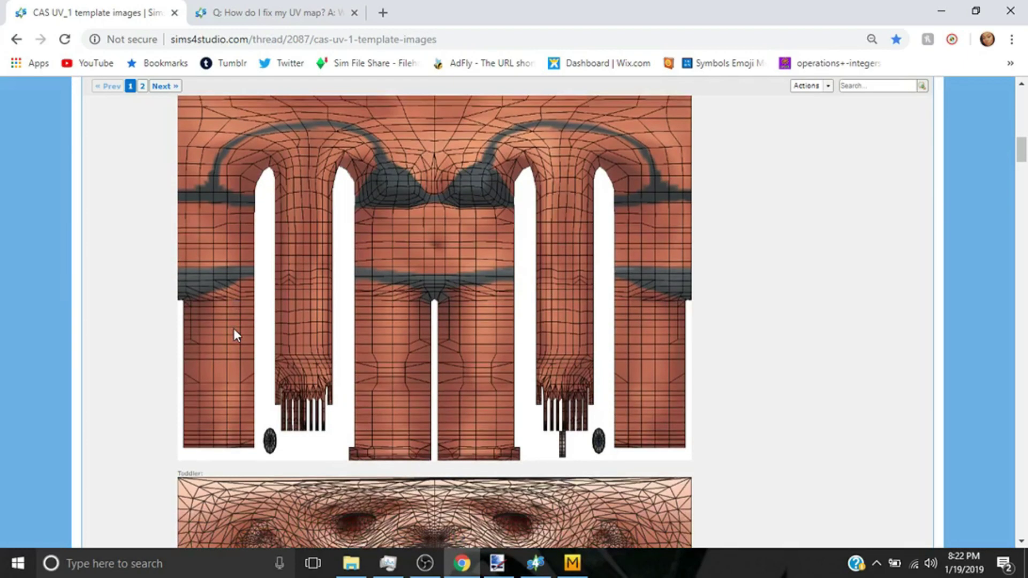
scroll(233, 329, "up", 3)
- Save the Adult Female UV image as ZmmABn5.png into the Sim 4 CC Making folder
right_click(281, 309)
left_click(314, 340)
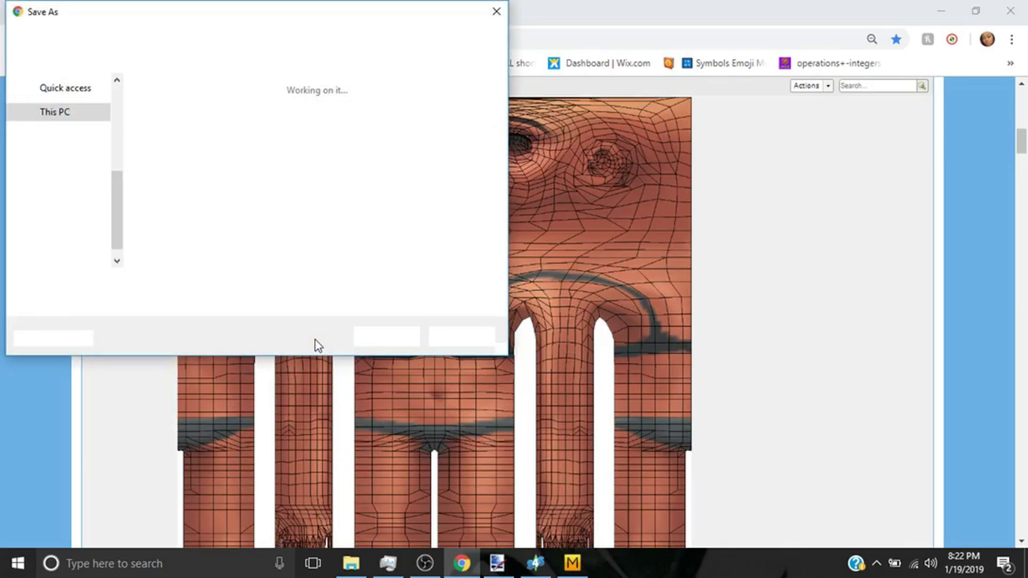
double_click(358, 125)
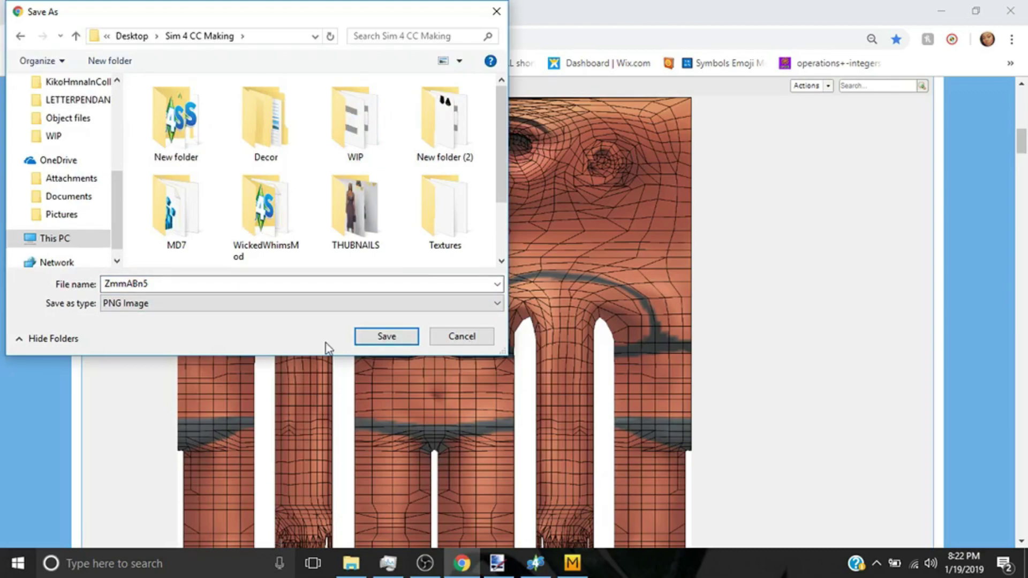
left_click(369, 339)
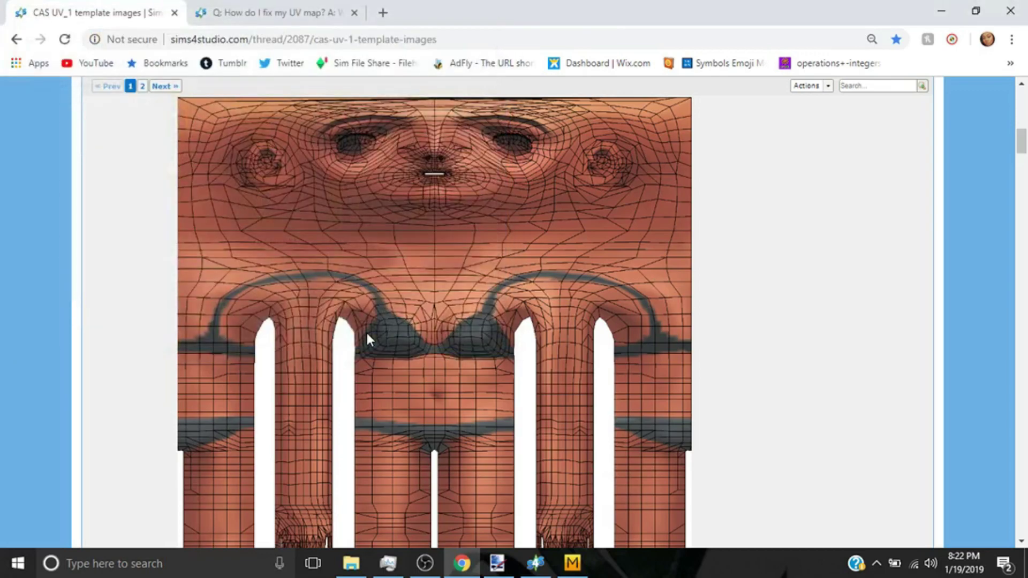
- Switch to the fix-uv-map-template thread and scroll to the full UV map template image
left_click(356, 23)
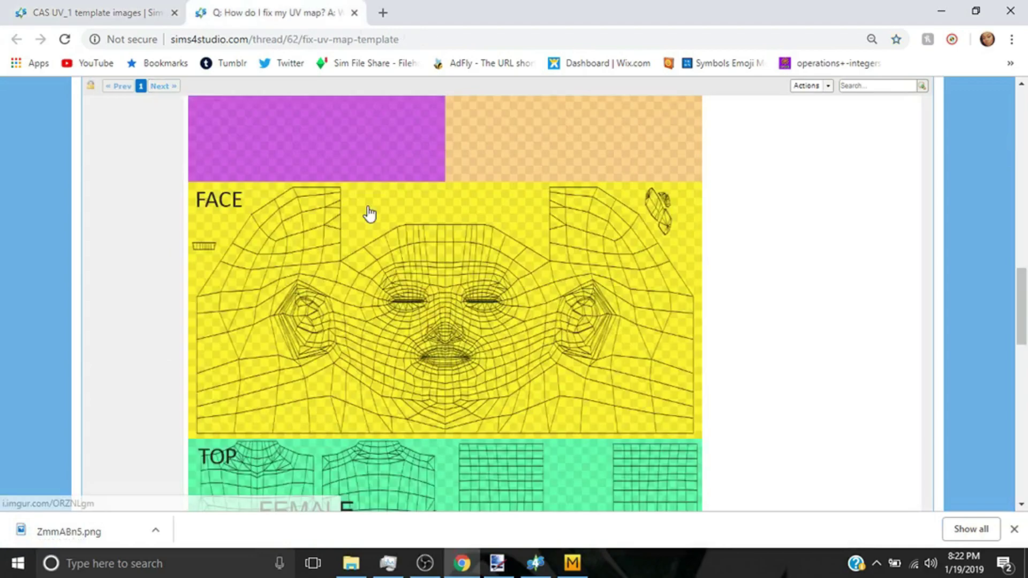
right_click(368, 208)
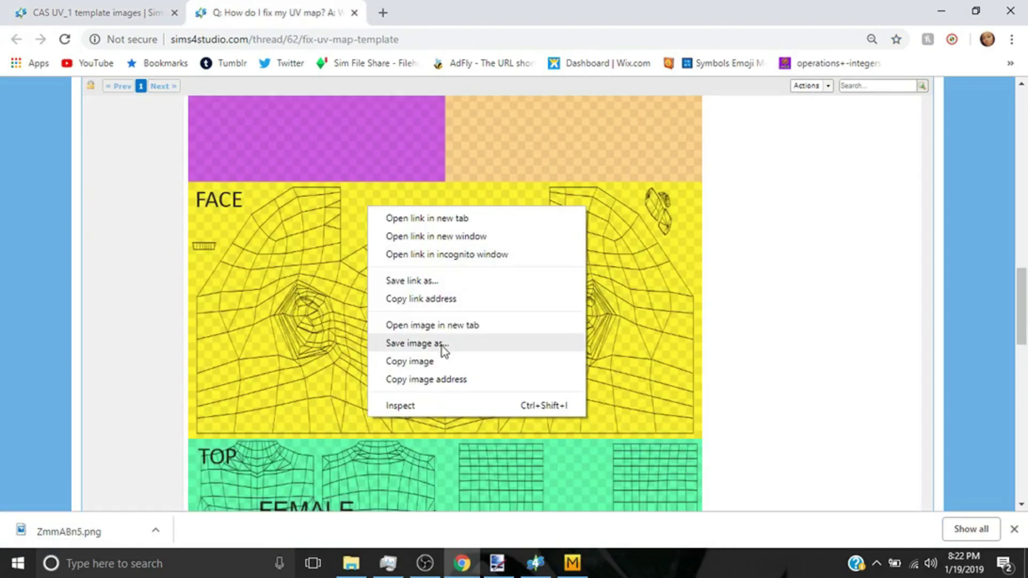
left_click(804, 253)
scroll(804, 252, "down", 7)
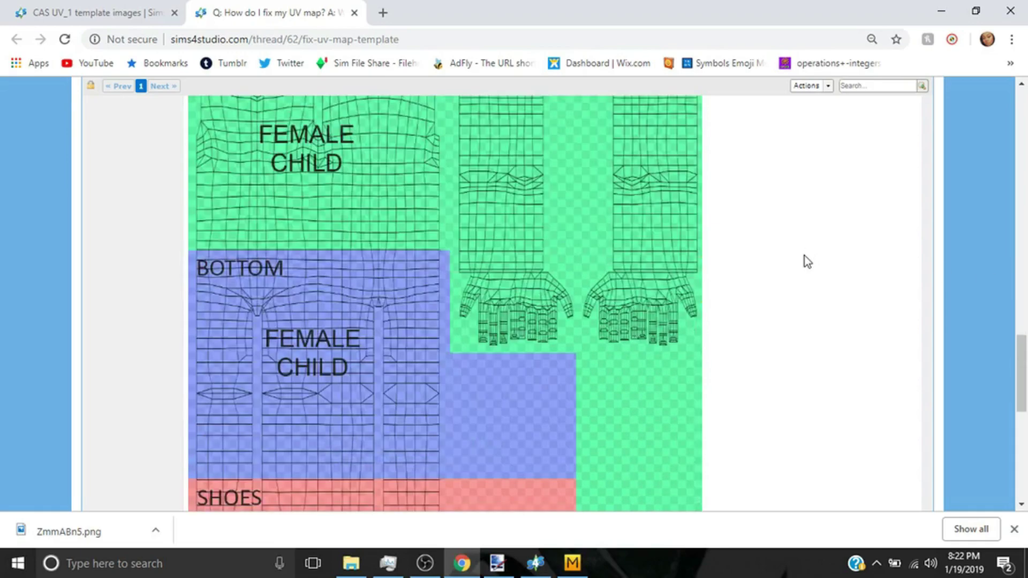
scroll(643, 246, "up", 3)
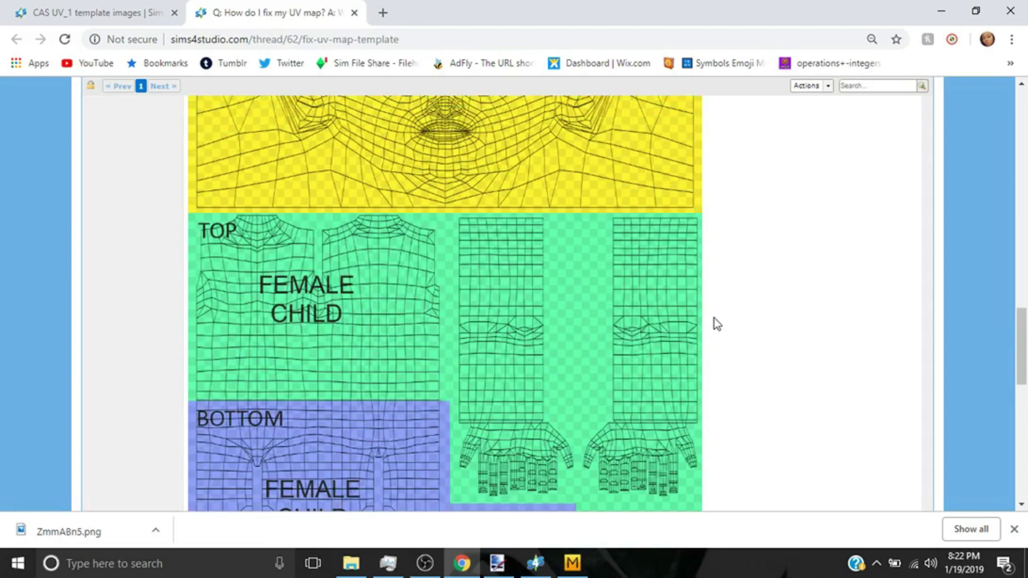
scroll(585, 340, "down", 6)
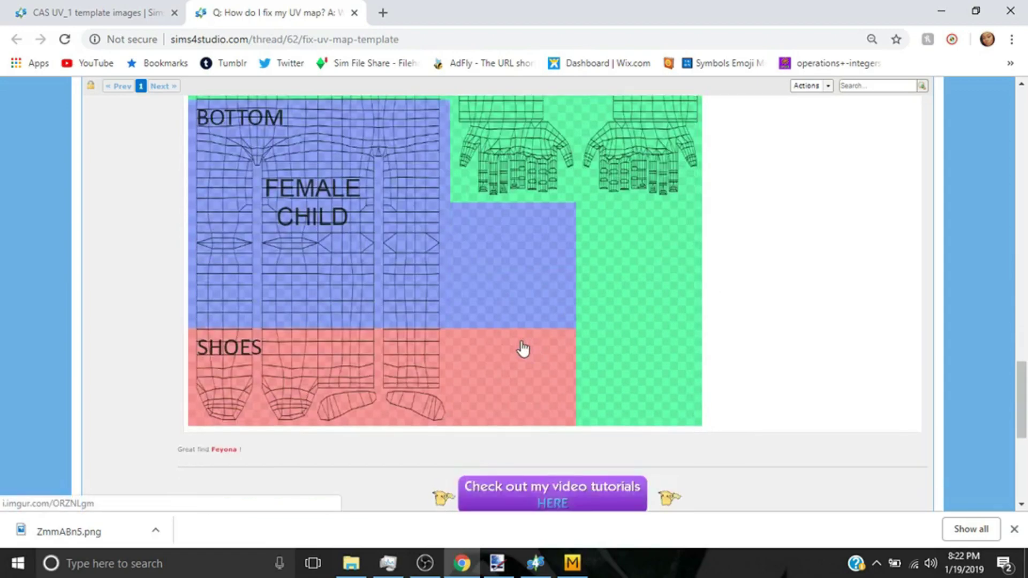
scroll(524, 349, "up", 12)
scroll(335, 353, "up", 3)
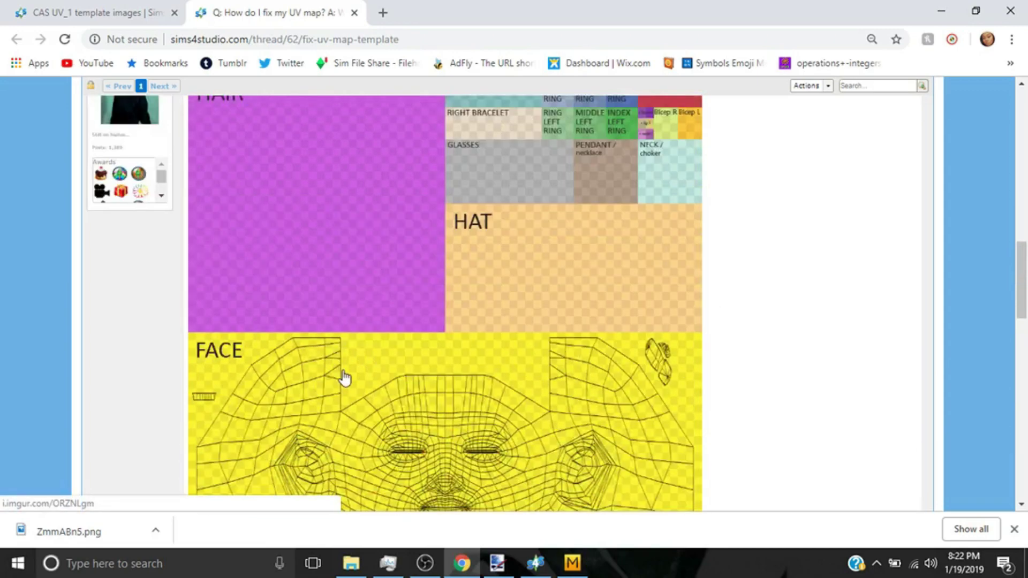
scroll(349, 386, "up", 4)
scroll(420, 388, "down", 4)
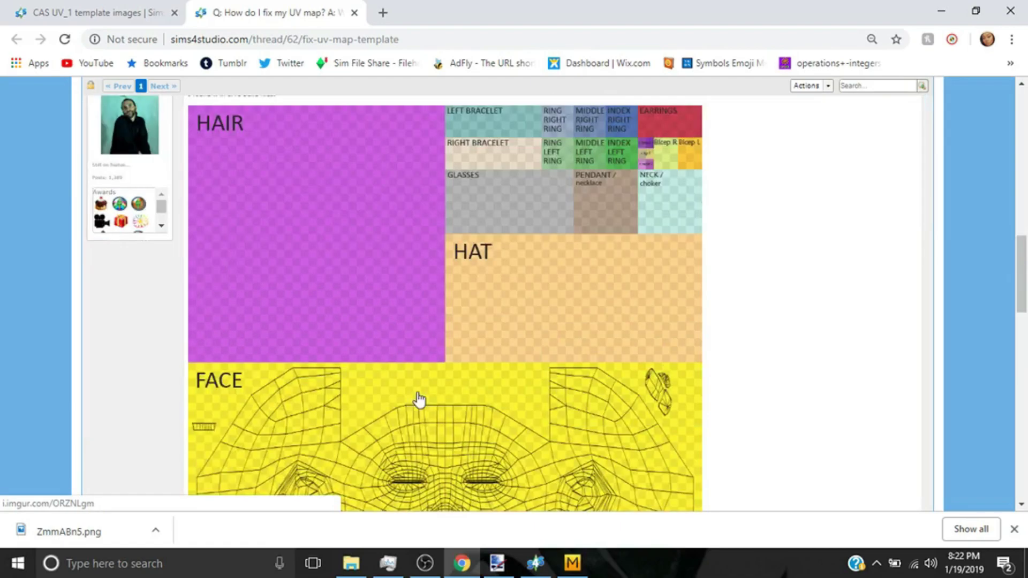
scroll(567, 300, "down", 1)
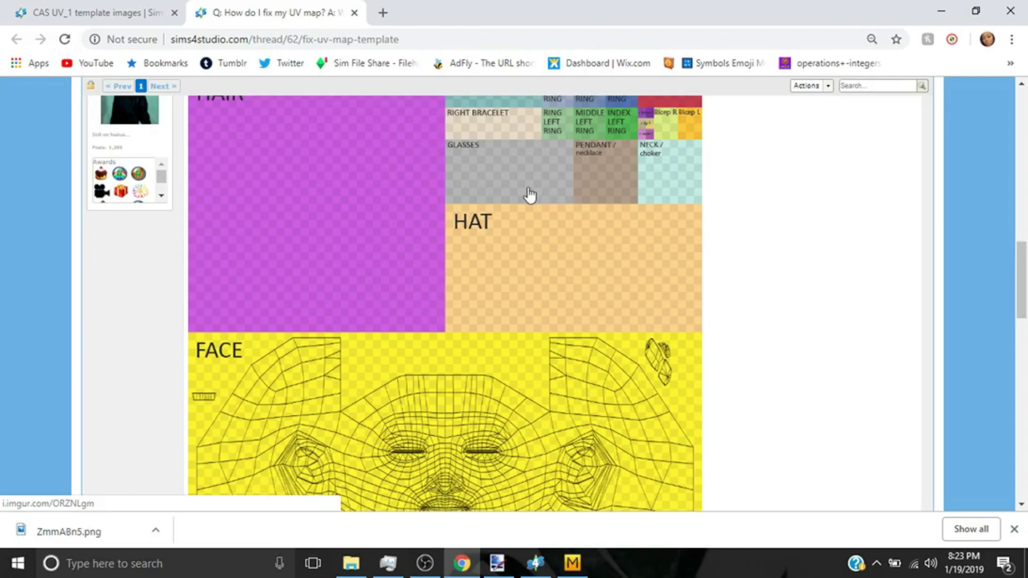
scroll(516, 190, "down", 6)
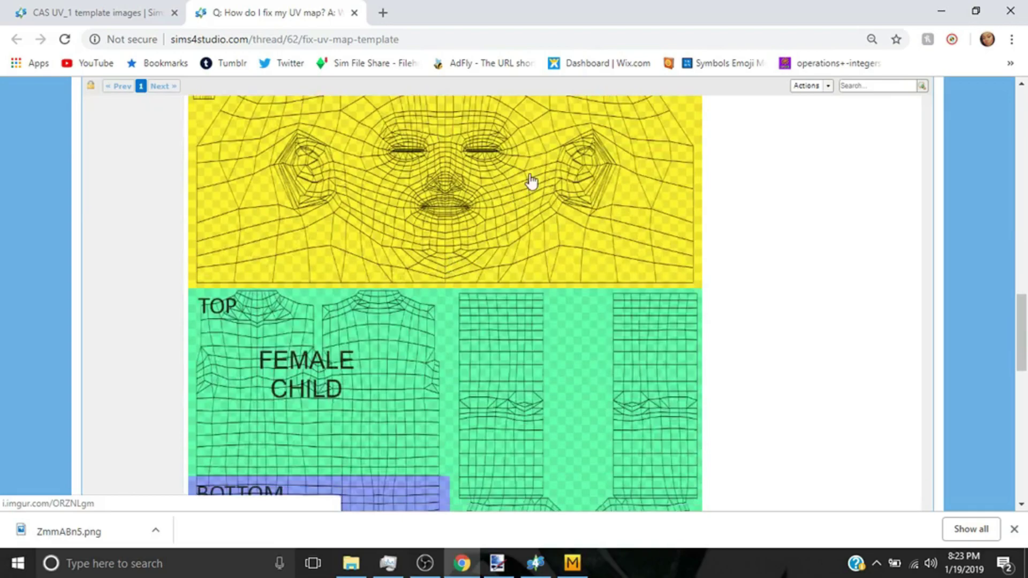
scroll(439, 420, "down", 4)
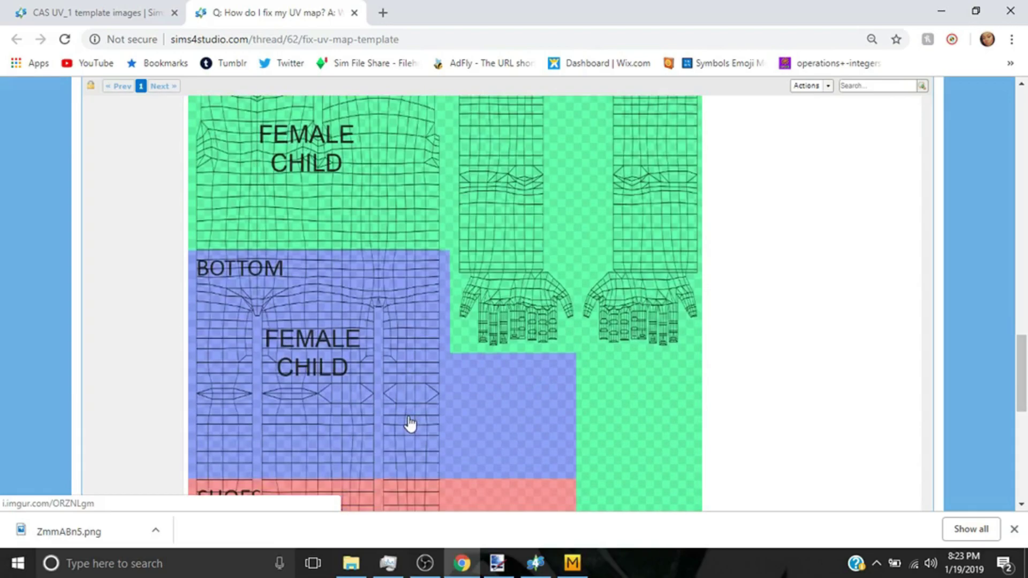
- Save the template image as ORZNLgm.png, then bring up paint.net from the taskbar
right_click(436, 344)
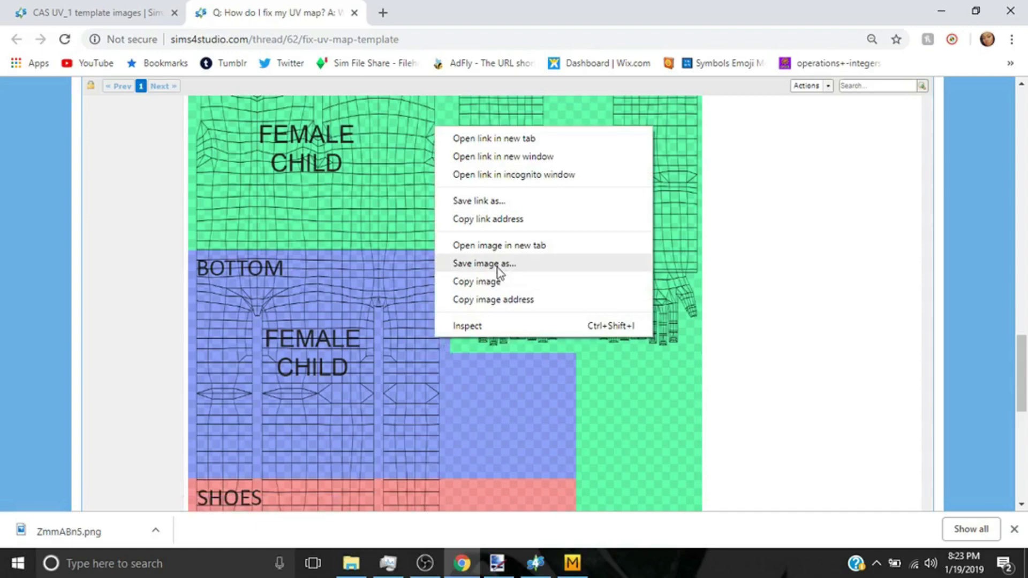
left_click(497, 264)
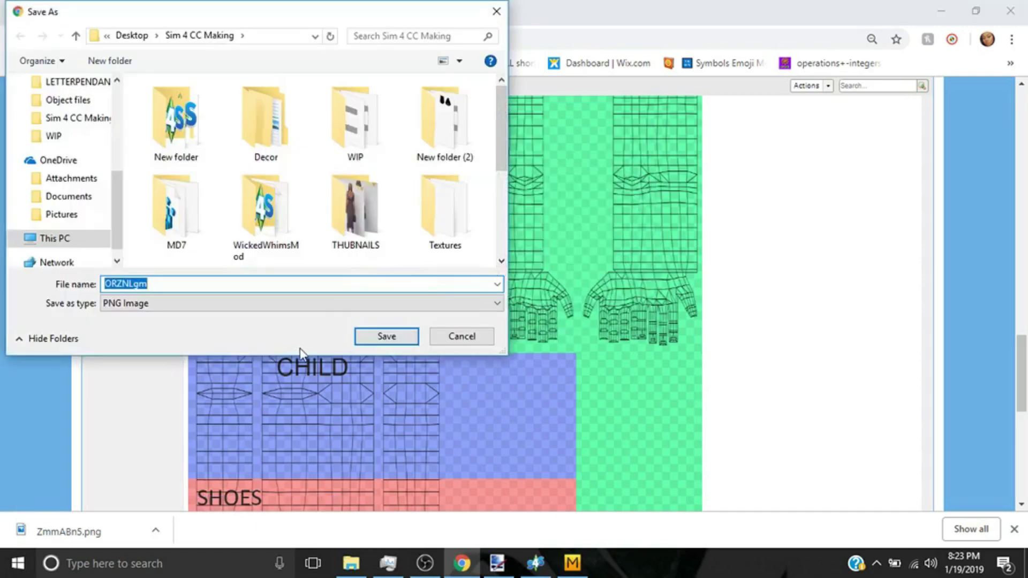
left_click(369, 340)
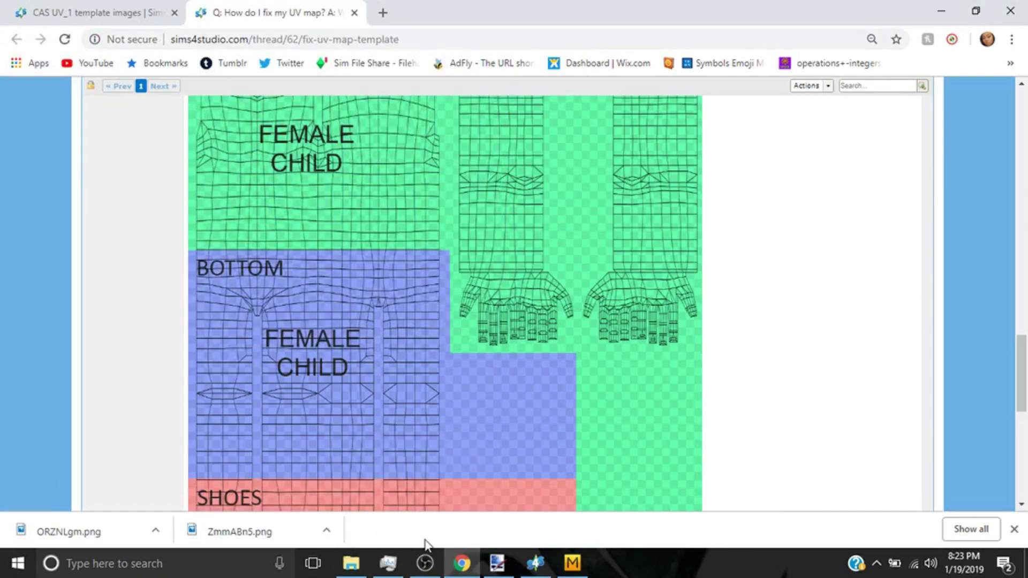
left_click(508, 573)
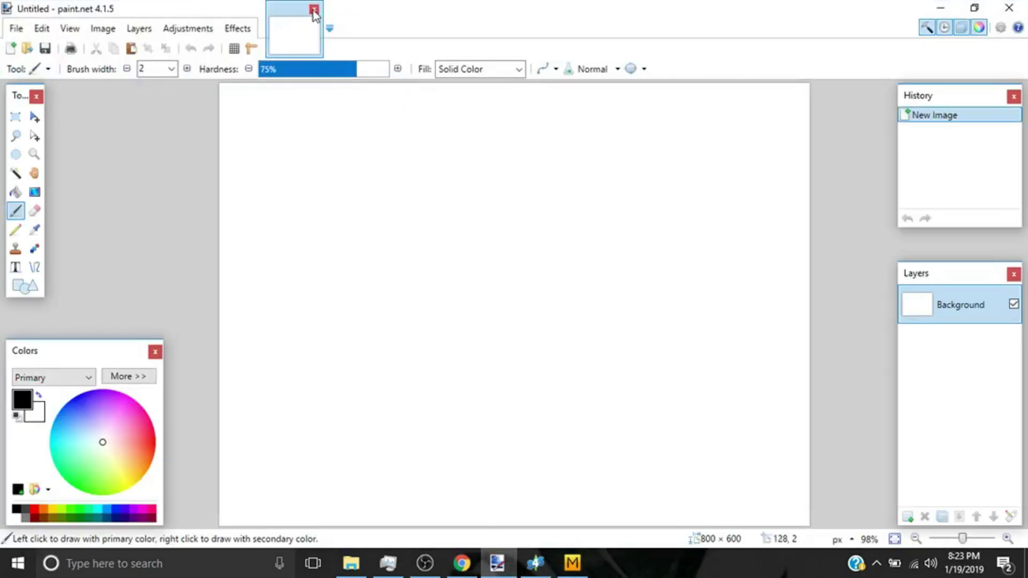
- Close the blank Untitled image and open ORZNLgm.png from the Sim 4 CC Making folder
left_click(313, 10)
left_click(17, 28)
left_click(38, 66)
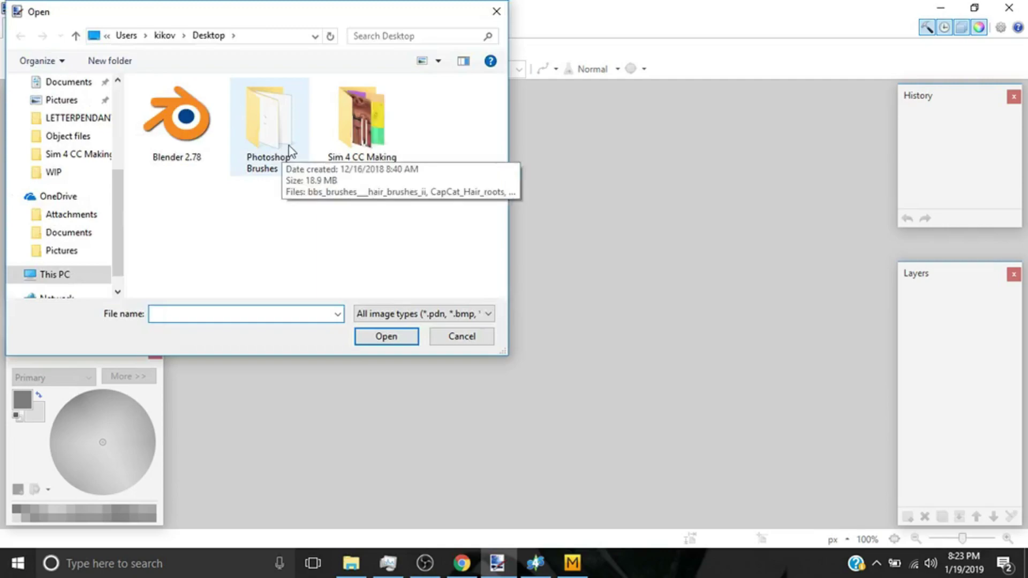
double_click(362, 126)
scroll(383, 219, "down", 3)
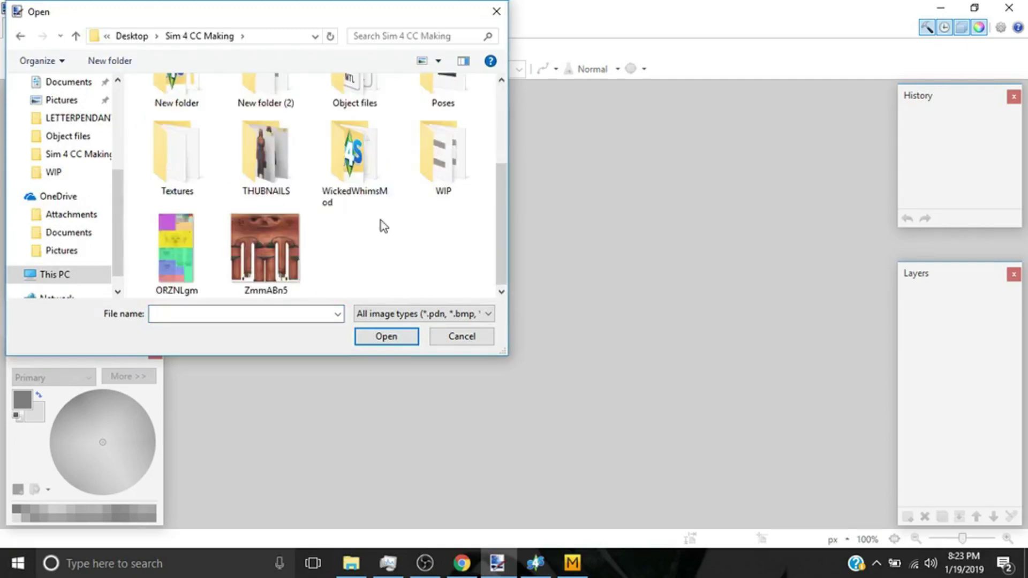
left_click(188, 271)
left_click(396, 343)
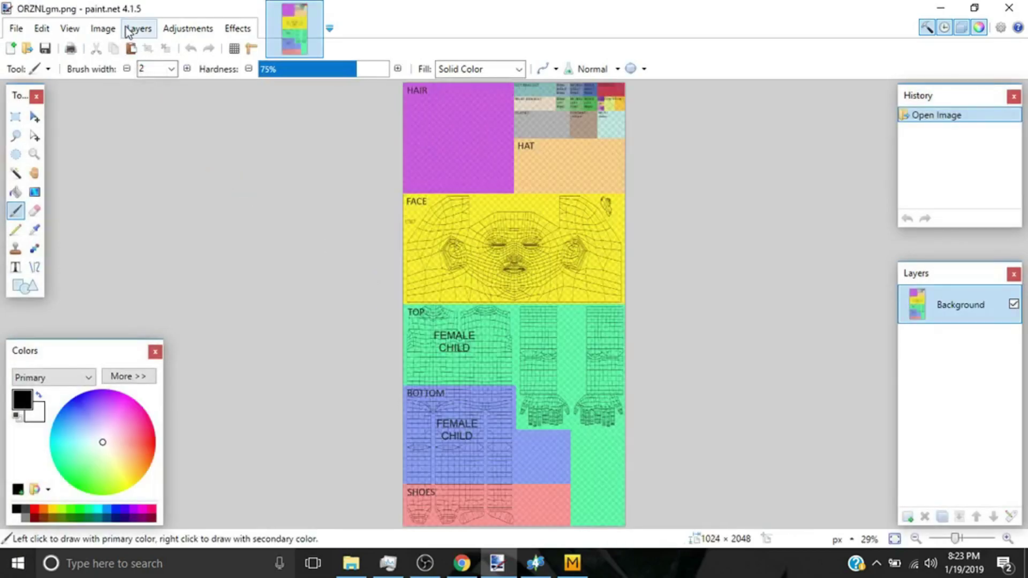
- Resize the template to 2048 × 4096 by setting width 2048 with aspect ratio kept
left_click(102, 29)
left_click(115, 67)
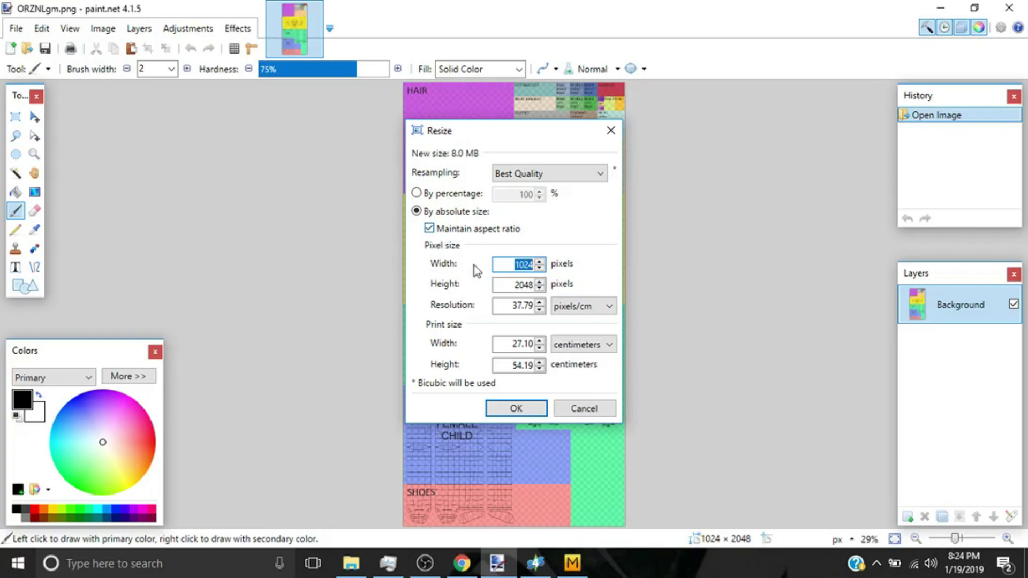
left_click(512, 285)
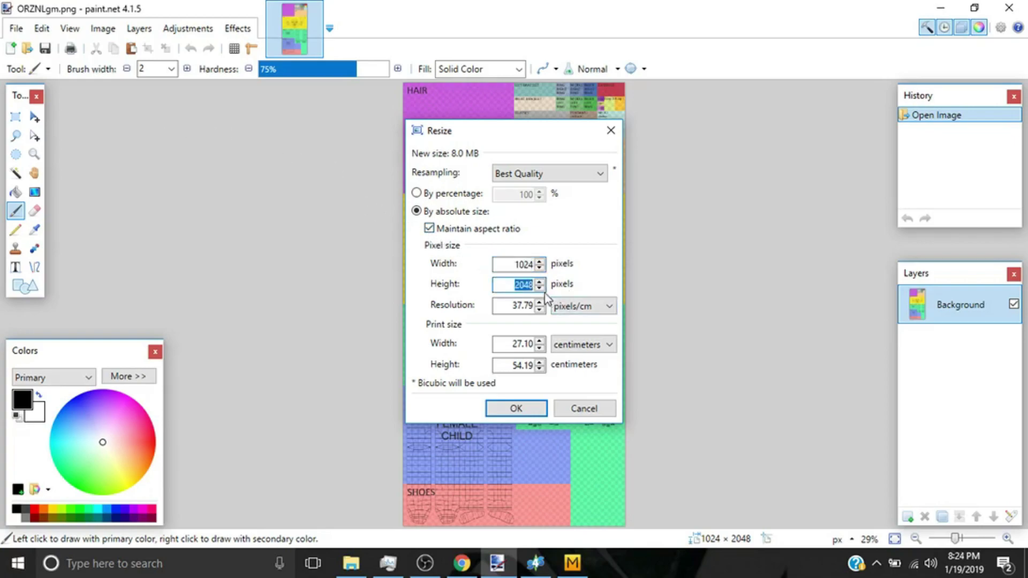
left_click(528, 264)
type("2048")
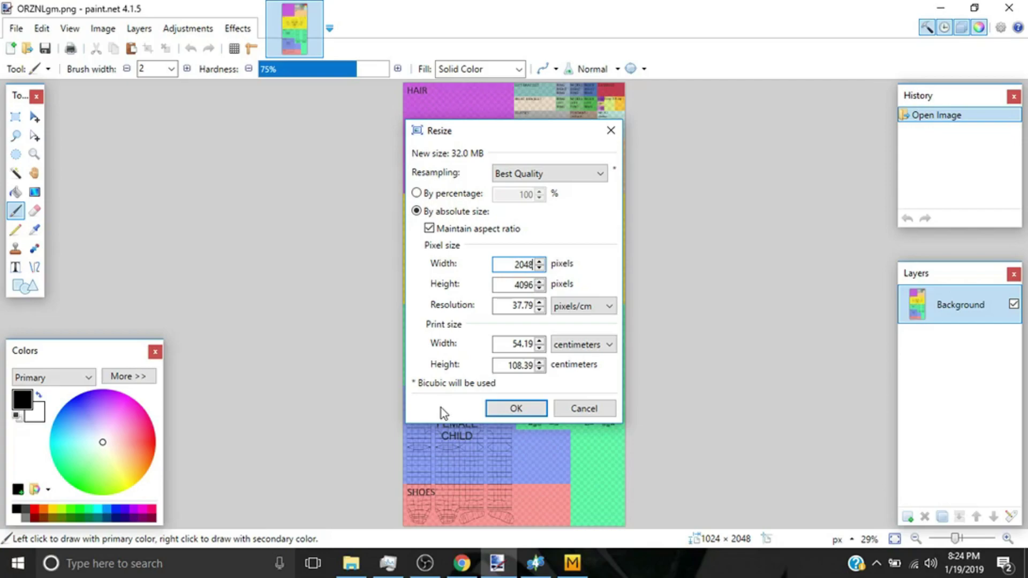
left_click(503, 411)
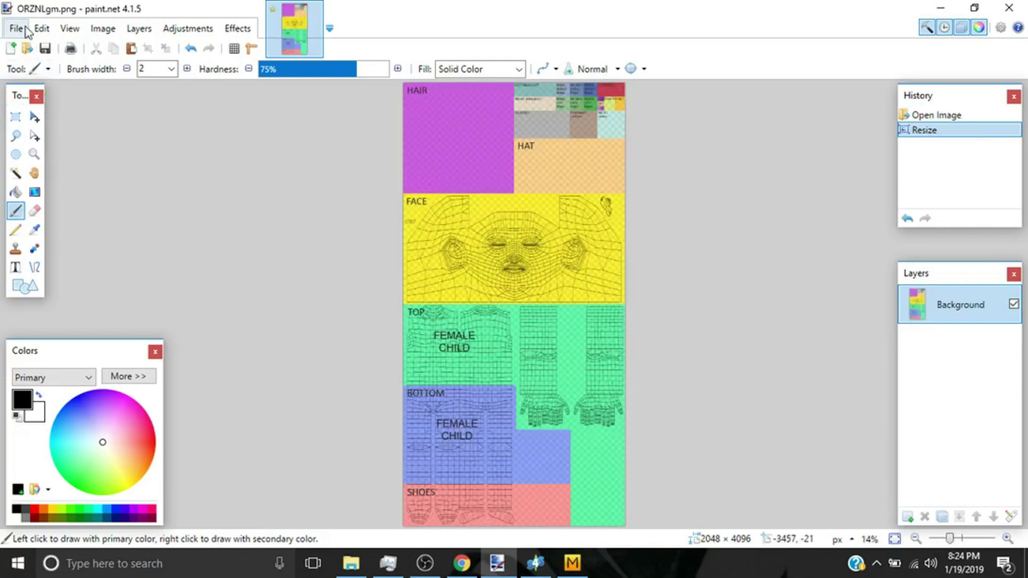
- Save the resized image over the original PNG and minimize paint.net
left_click(16, 27)
left_click(37, 143)
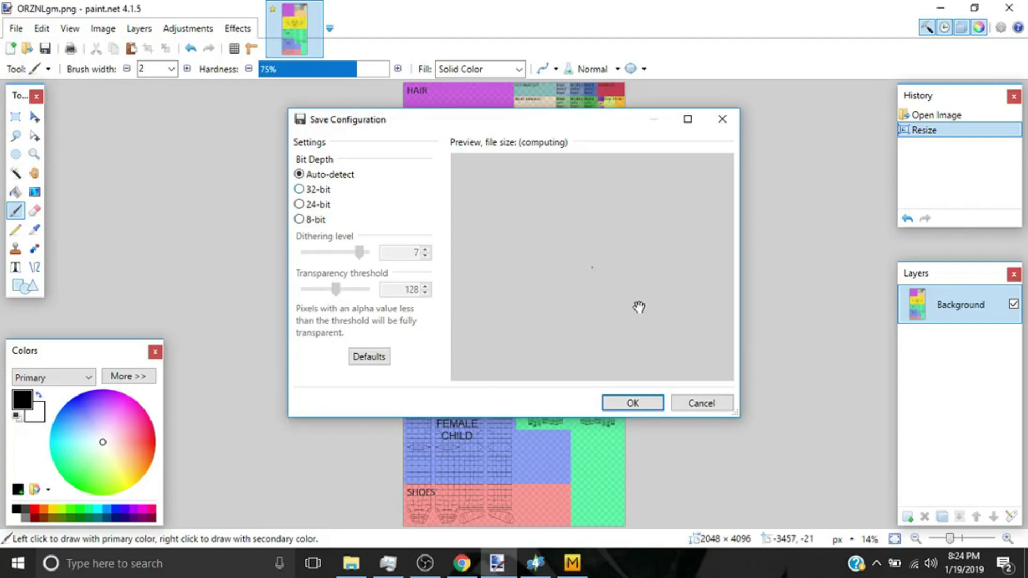
left_click(615, 407)
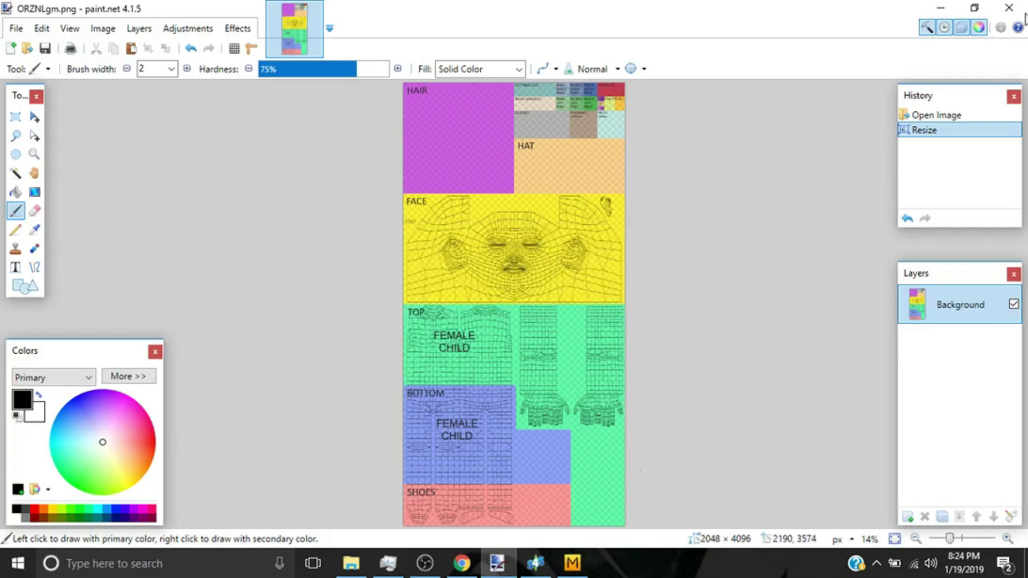
left_click(941, 7)
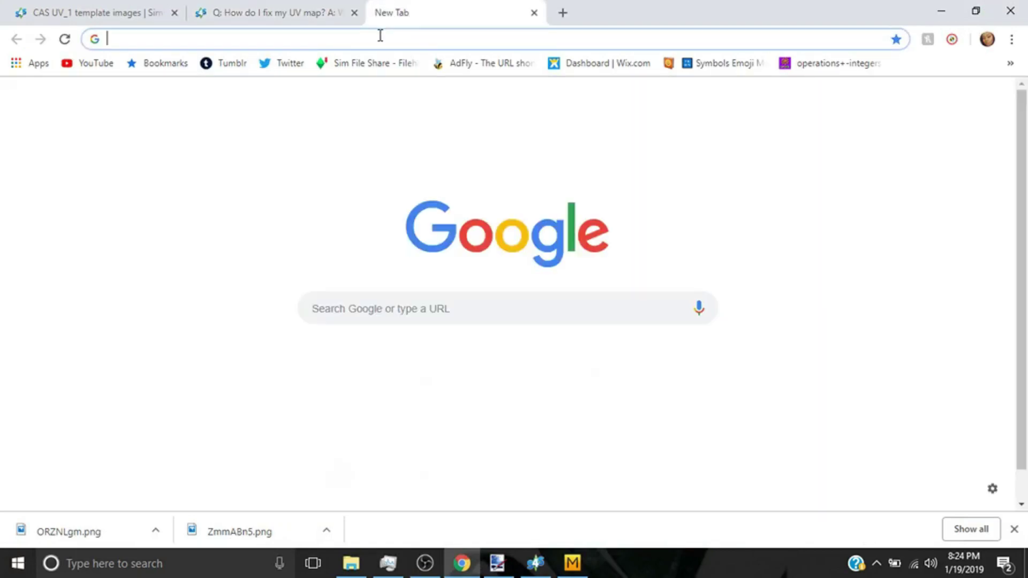
- Open the Cakewaffles Sims 4 Studio avatar thread from the 'sim' address-bar suggestion
type("s")
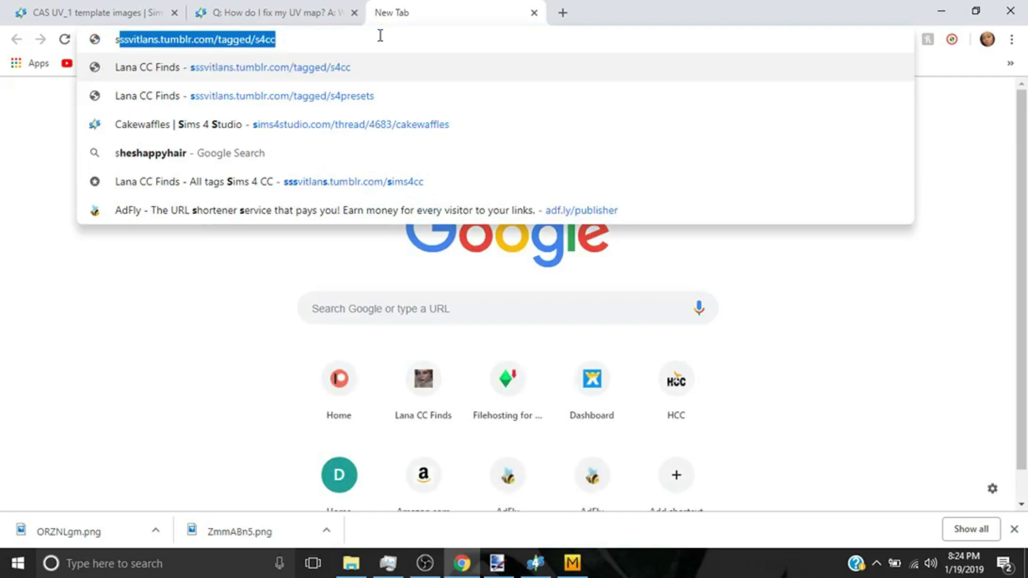
type("ims4studio.com")
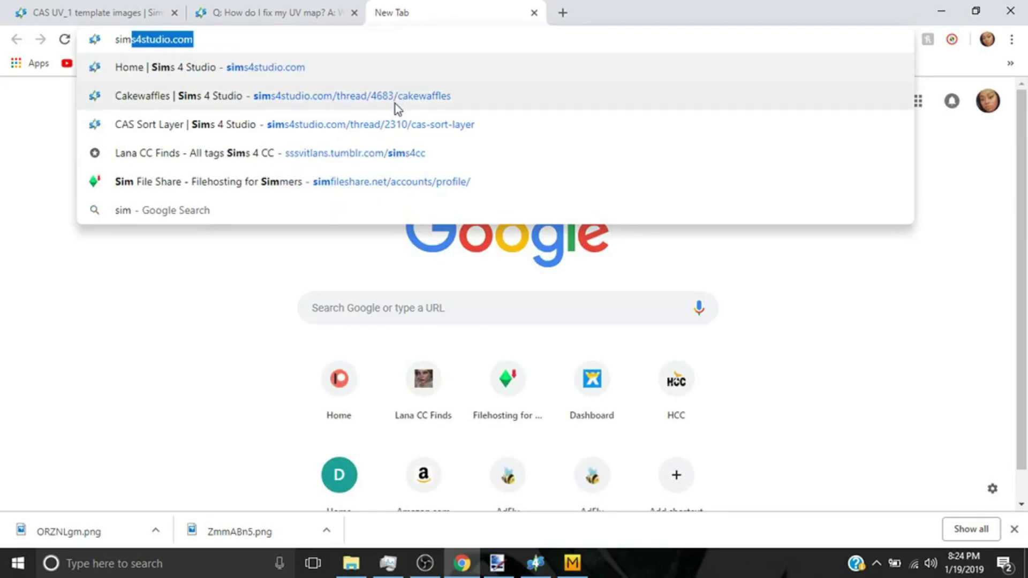
left_click(396, 106)
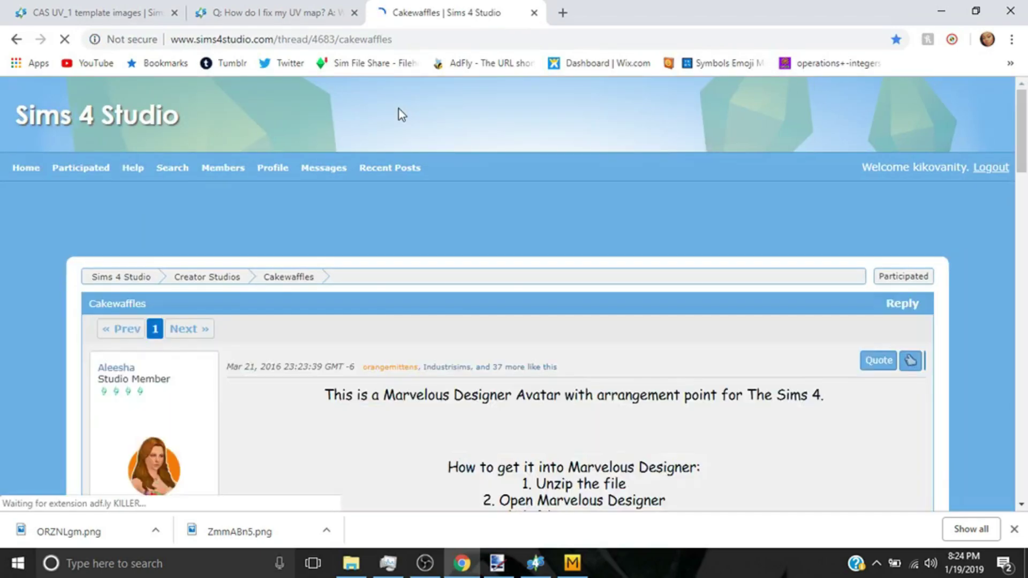
scroll(400, 108, "down", 7)
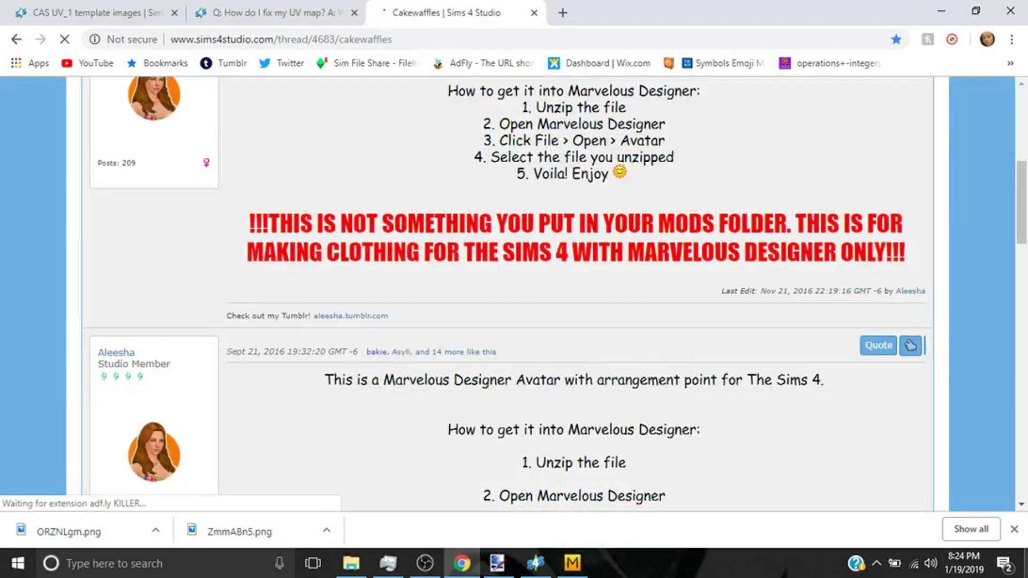
left_click(1016, 530)
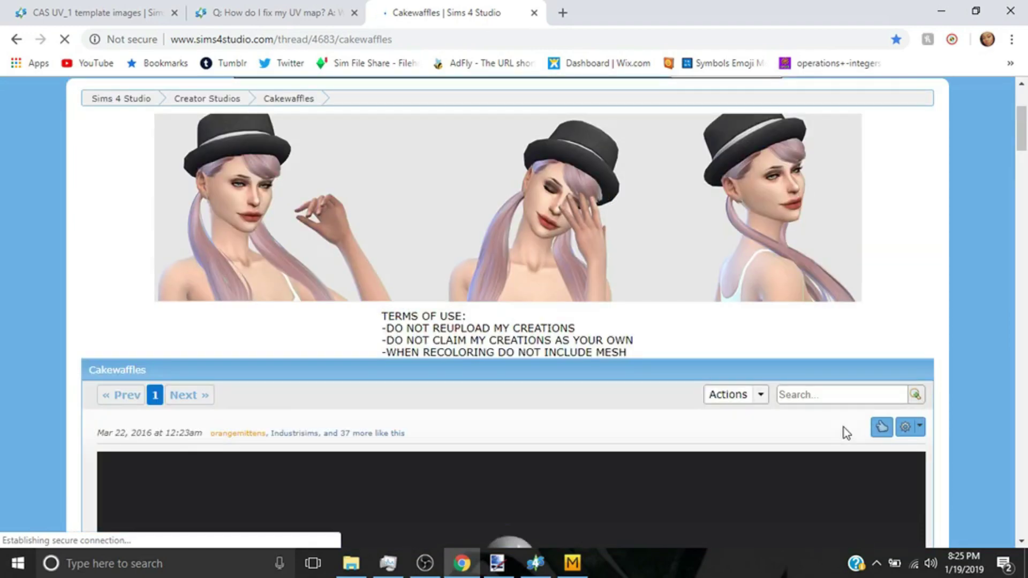
- Scroll through the thread to the Sims 4 Female Avatar.zip download
scroll(737, 507, "down", 5)
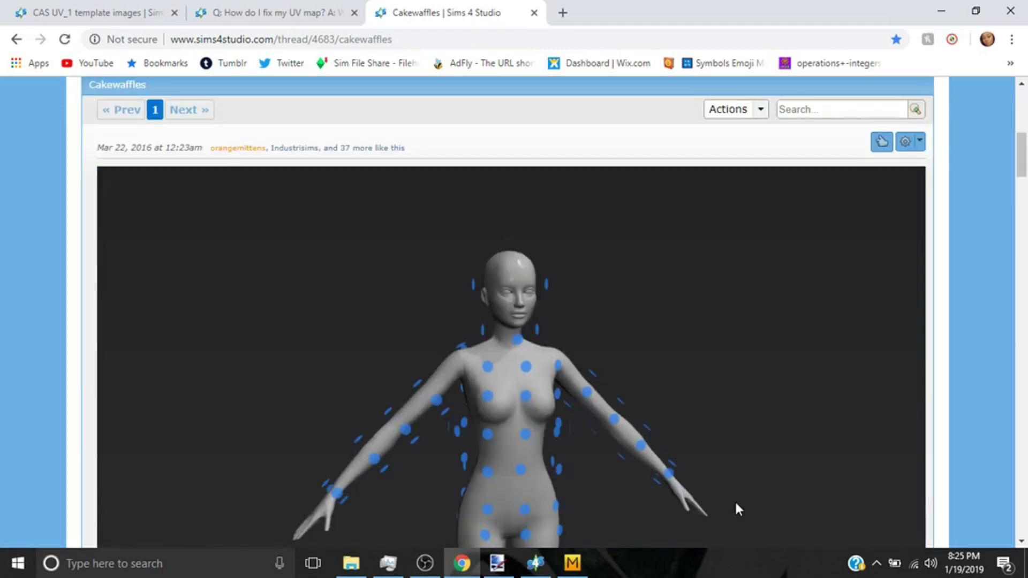
scroll(737, 505, "down", 1)
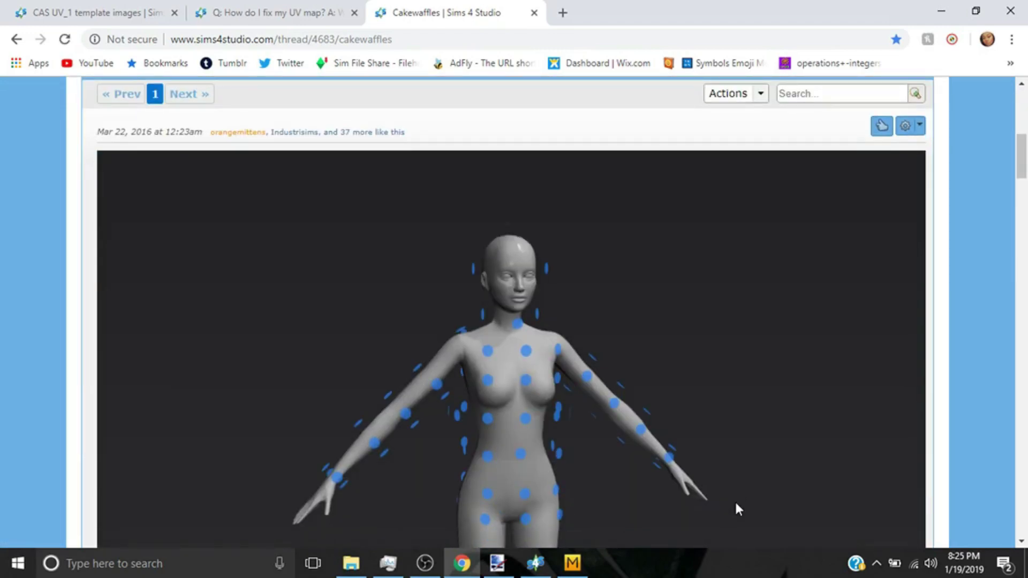
scroll(736, 504, "down", 1)
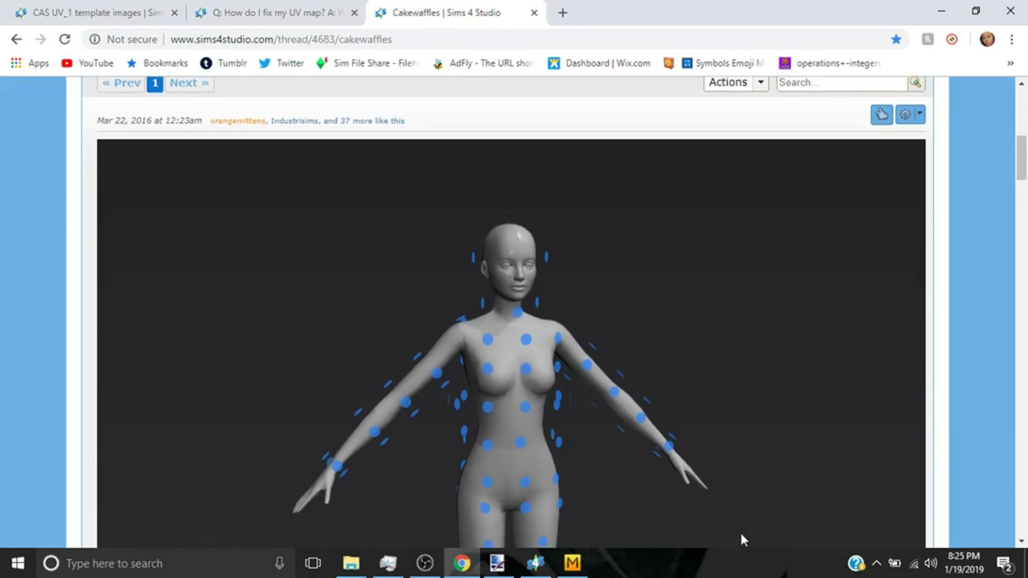
scroll(740, 532, "down", 13)
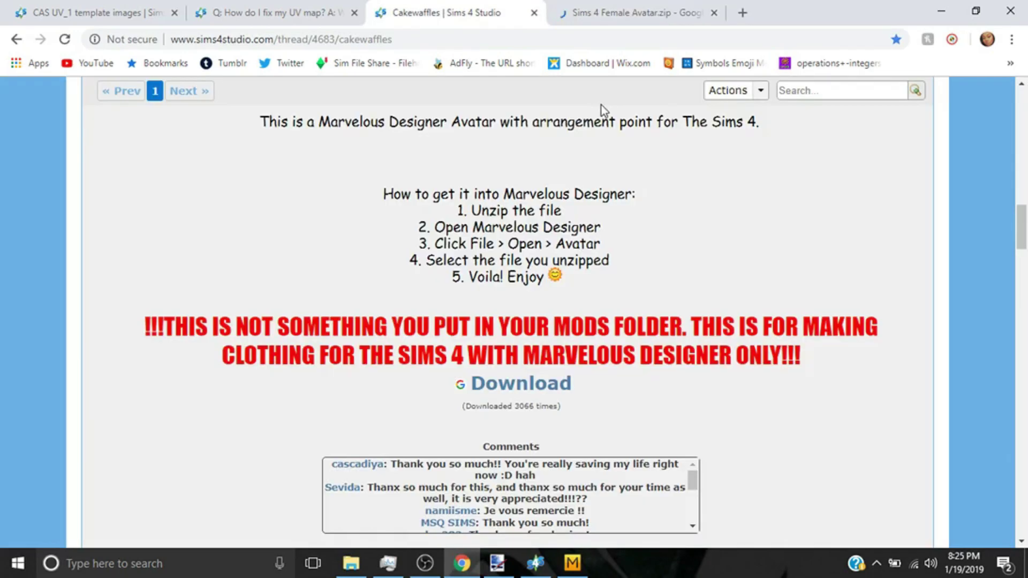
scroll(602, 105, "down", 12)
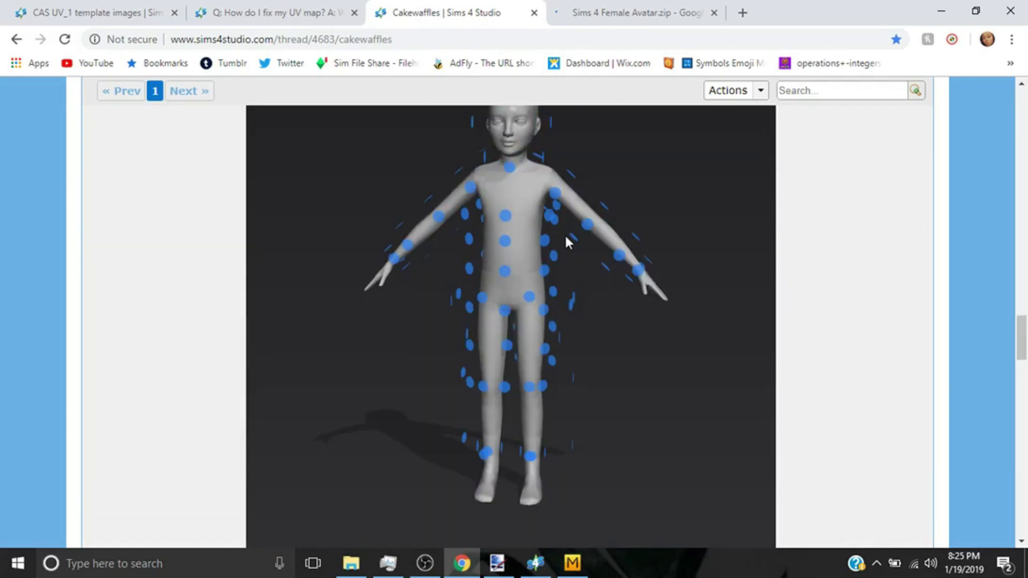
scroll(566, 237, "down", 10)
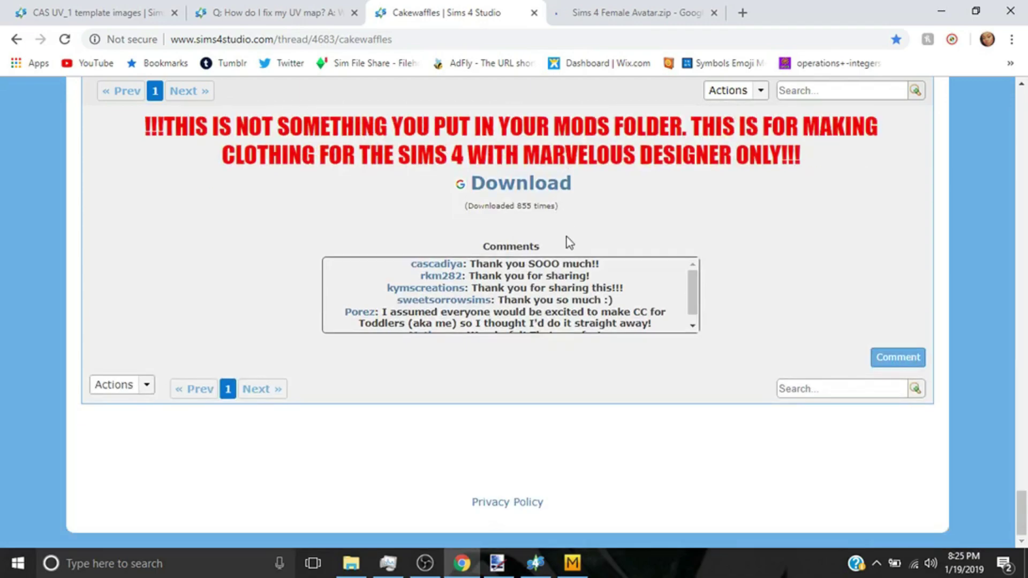
scroll(569, 243, "up", 10)
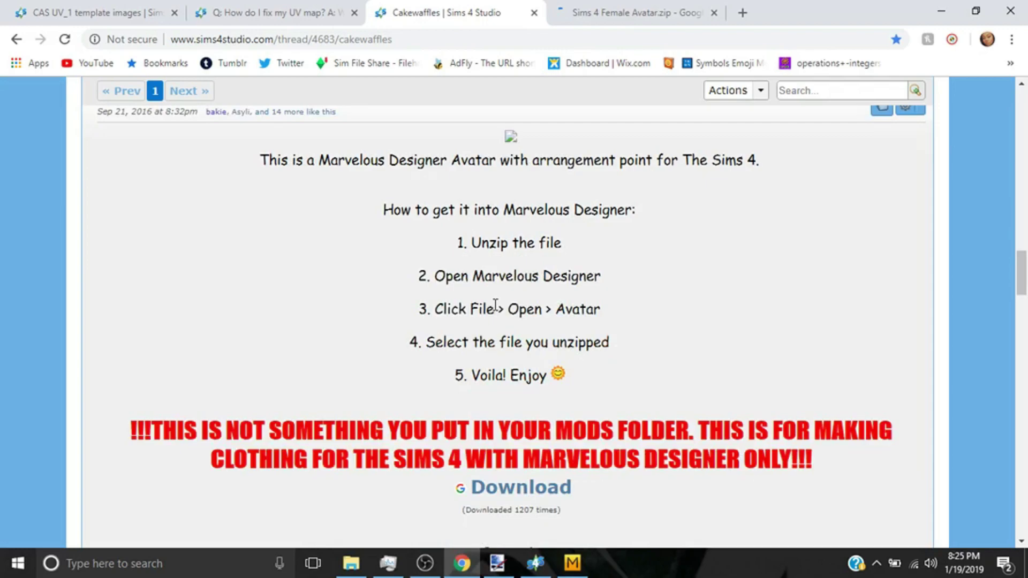
scroll(589, 257, "up", 1)
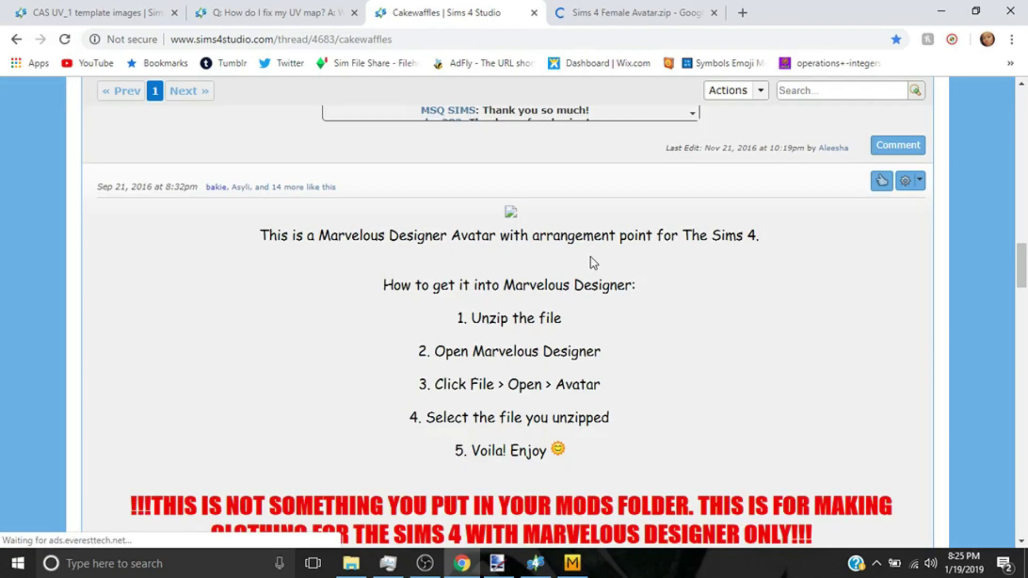
- Close the Cakewaffles tab, minimize Chrome, and restore Marvelous Designer from the taskbar
left_click(537, 12)
left_click(940, 11)
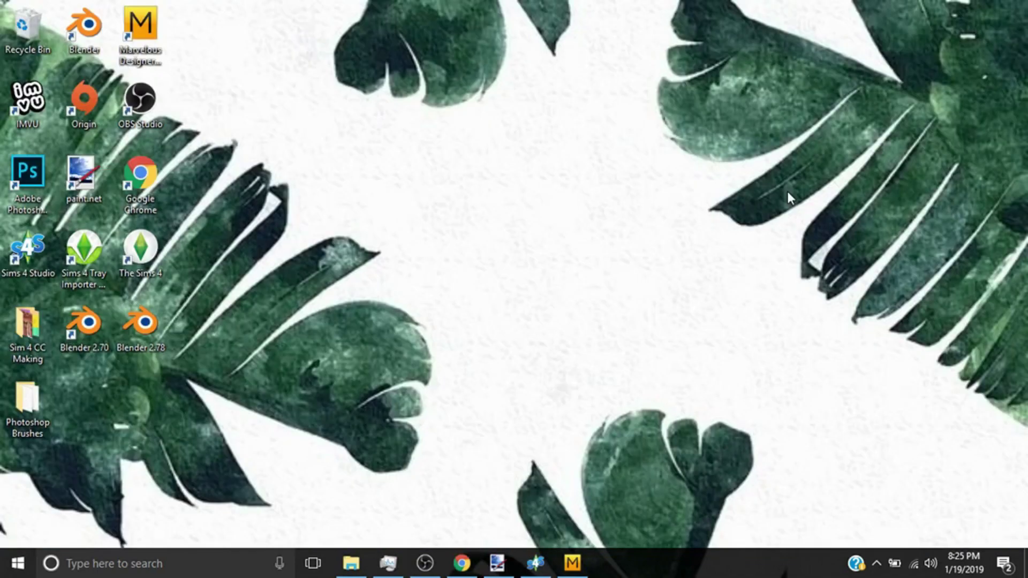
left_click(583, 569)
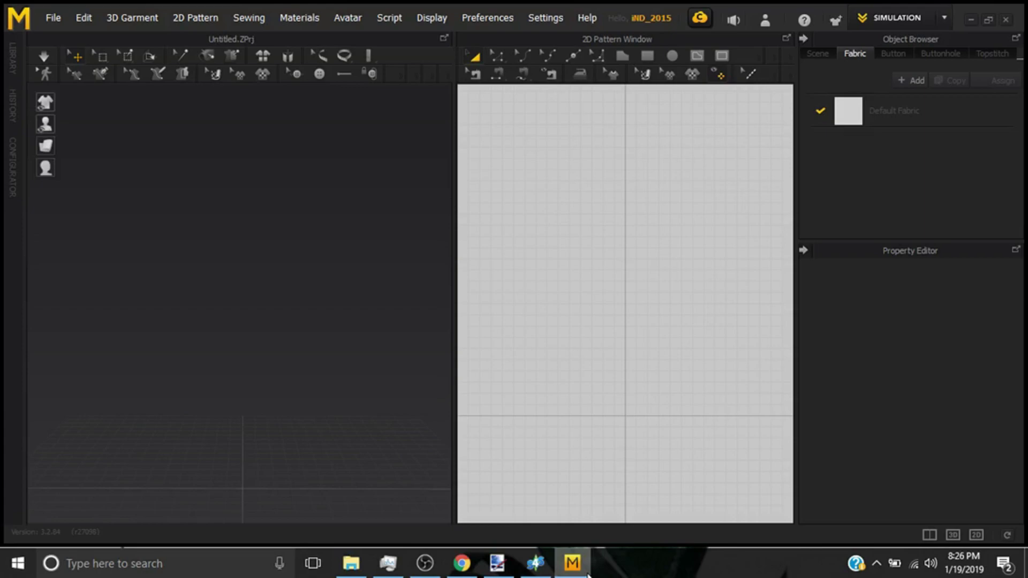
- Start adding an avatar through File > Add > Avatar
left_click(53, 17)
mouse_move(78, 81)
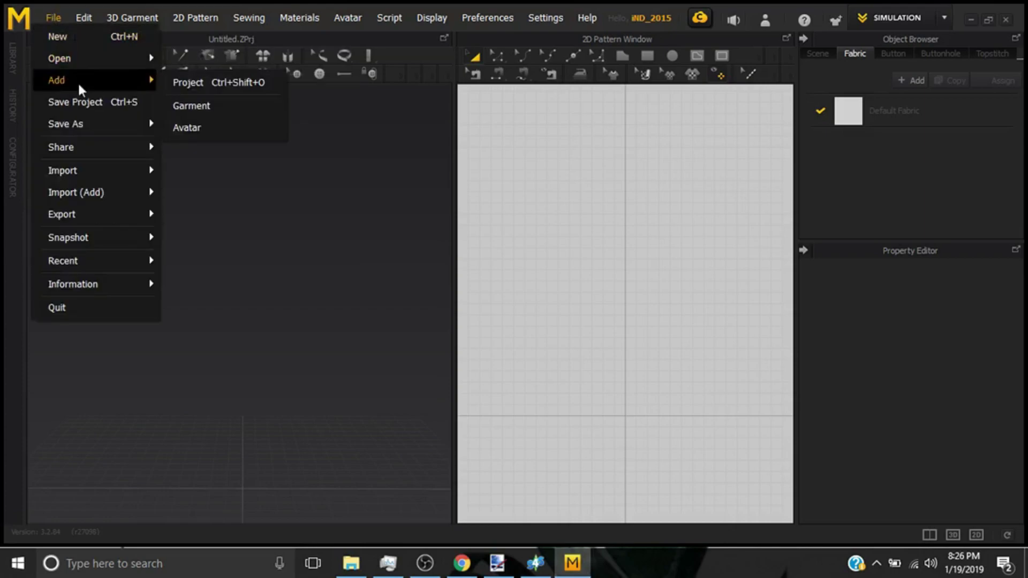
left_click(184, 127)
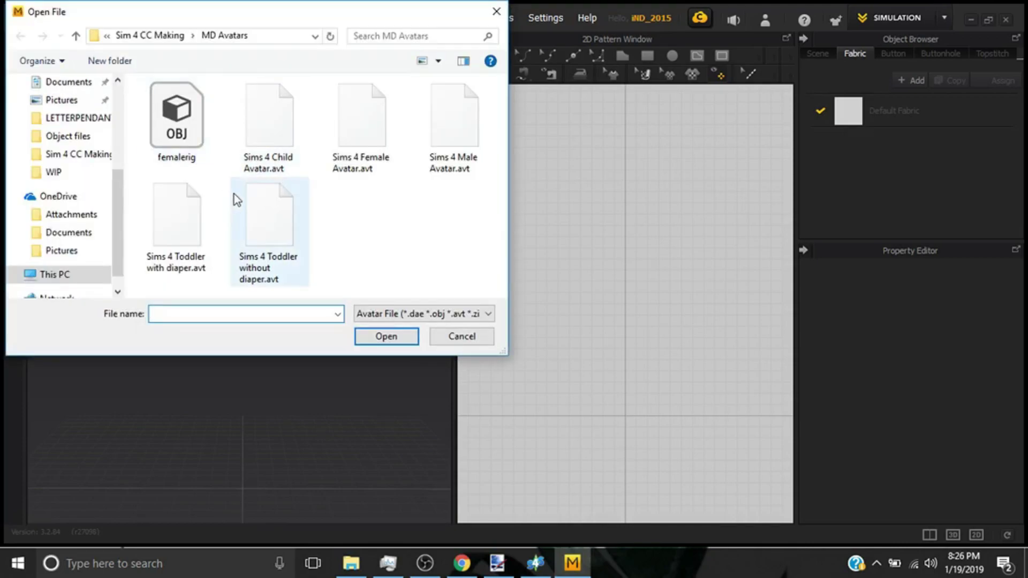
- Create a new folder inside the Sim 4 CC Making folder
left_click(149, 36)
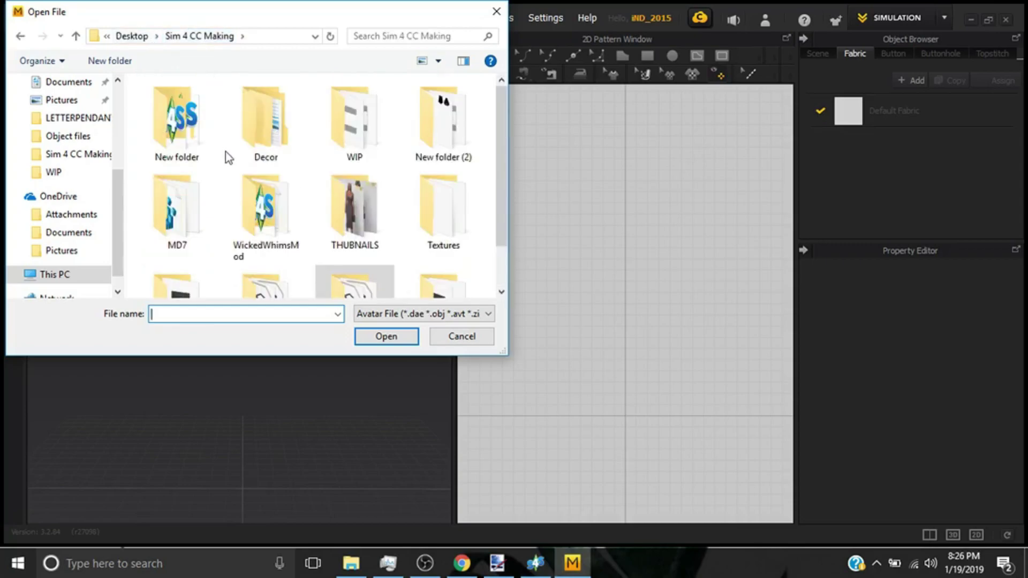
scroll(321, 144, "down", 1)
scroll(375, 155, "up", 1)
scroll(418, 165, "down", 1)
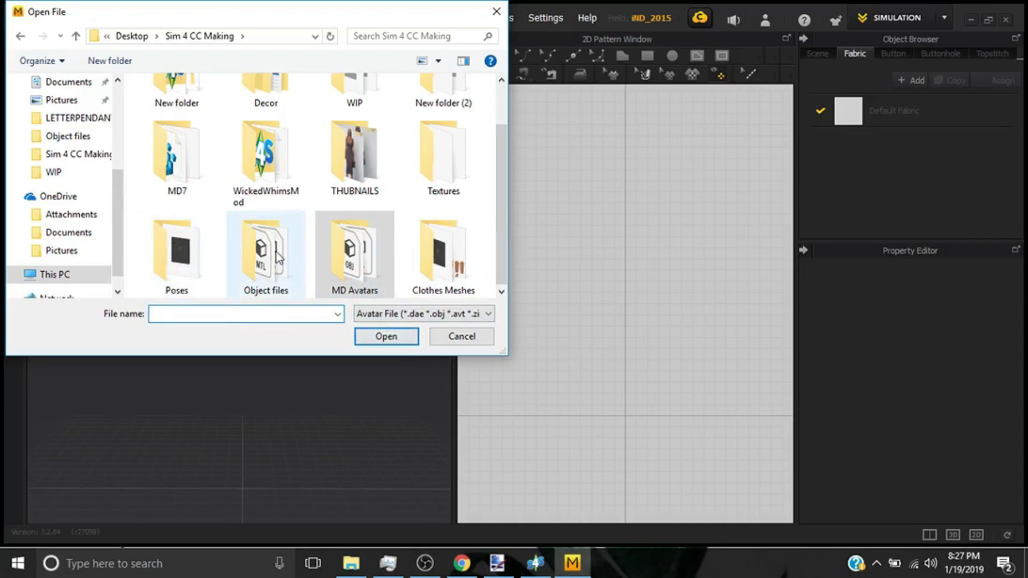
left_click(291, 260)
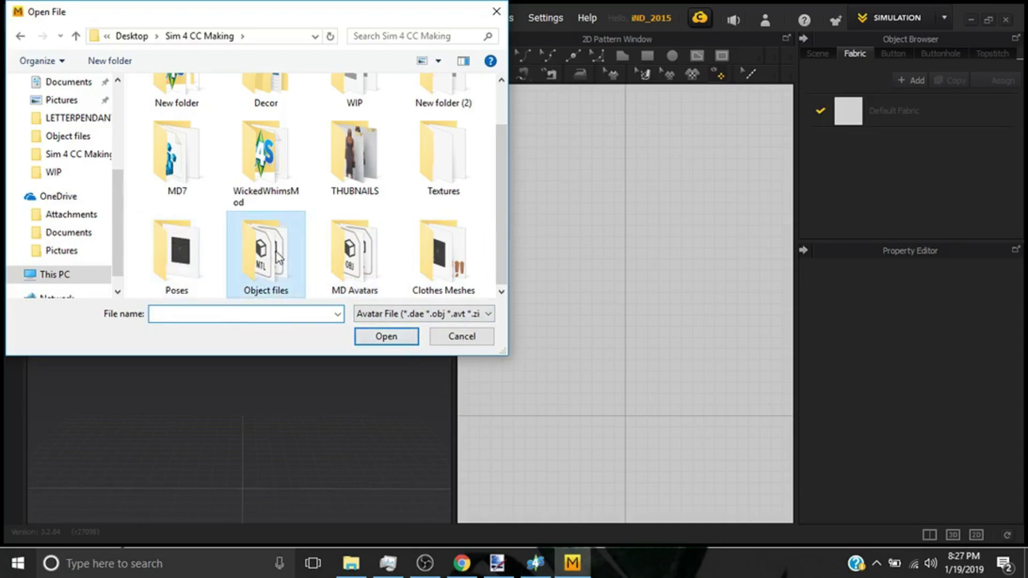
right_click(488, 272)
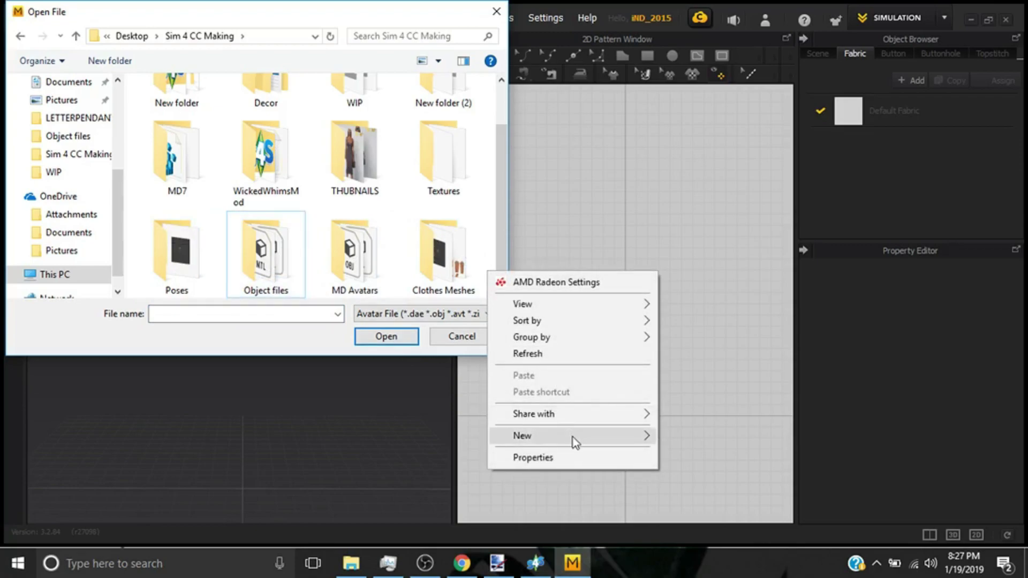
mouse_move(576, 442)
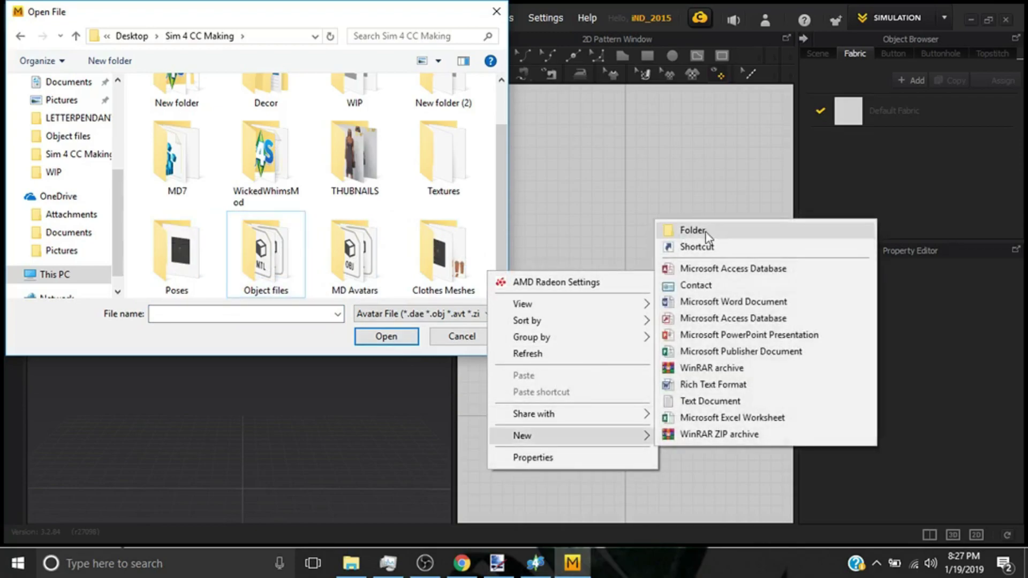
left_click(707, 230)
key("Return")
- Rename the new folder to 'Object files', which clashes with the existing folder
scroll(263, 228, "down", 2)
scroll(278, 219, "up", 2)
scroll(297, 207, "down", 2)
left_click(352, 203)
key("shift+F10")
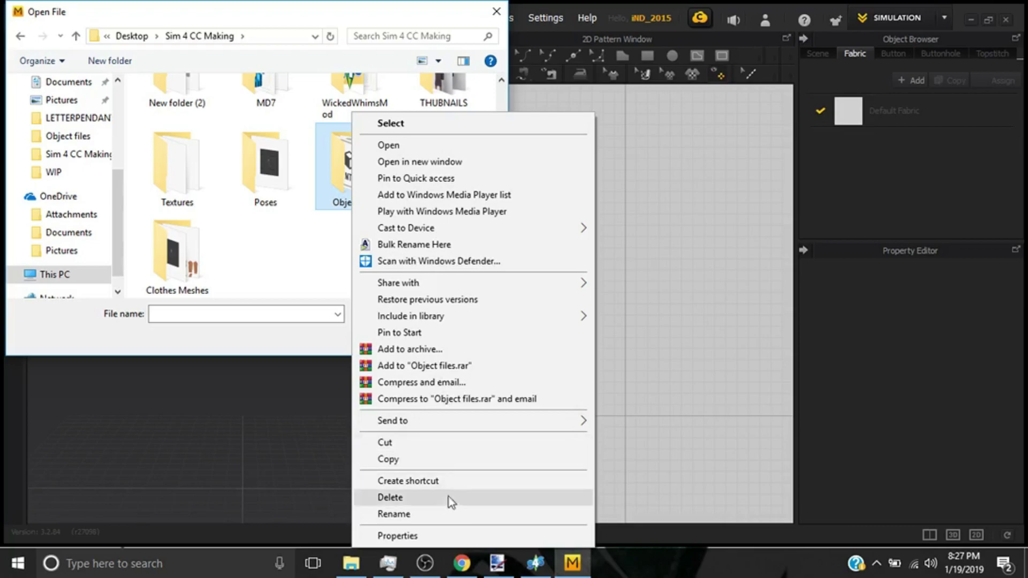
left_click(442, 513)
key("ctrl+c")
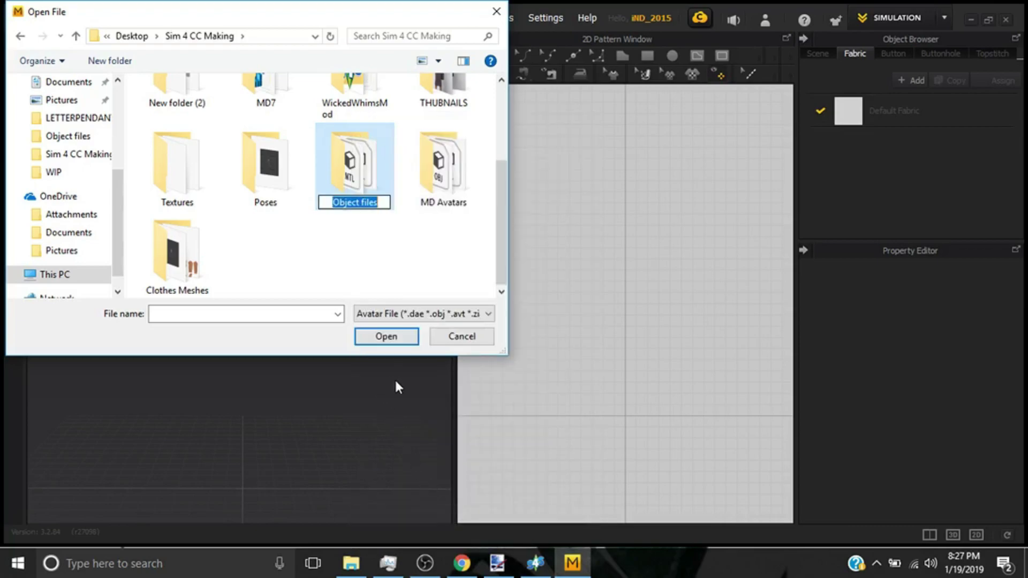
scroll(231, 271, "up", 3)
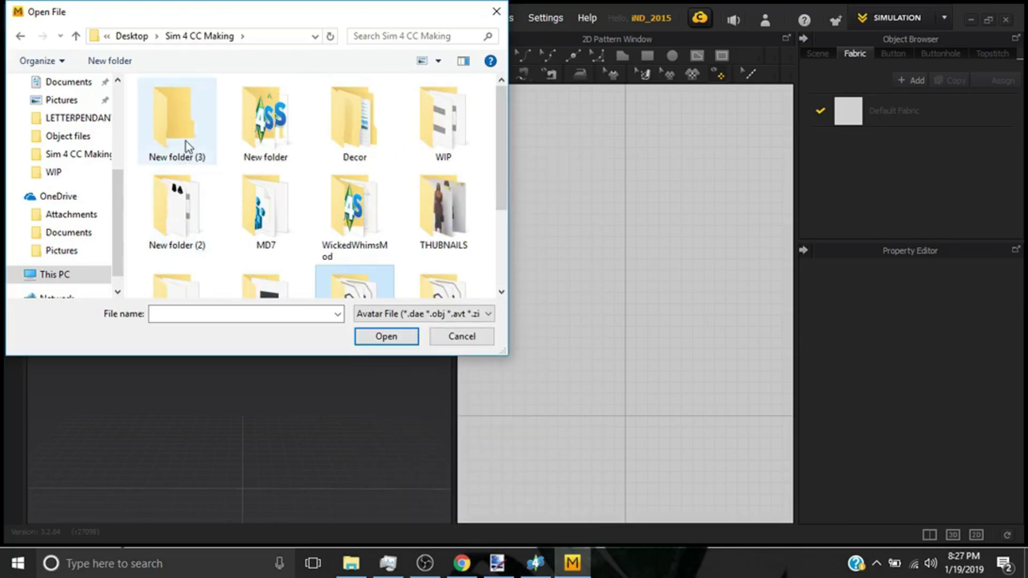
right_click(185, 141)
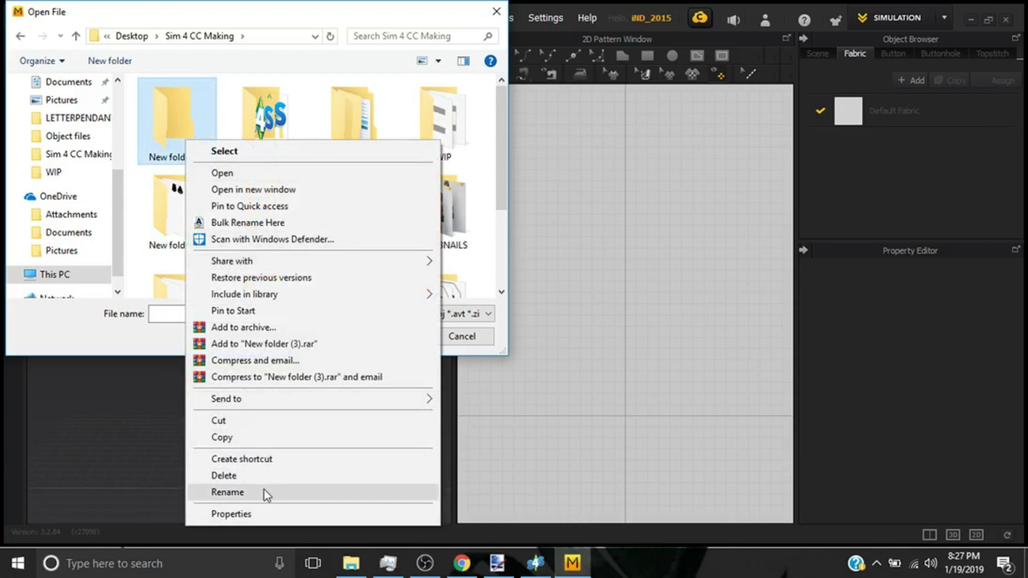
left_click(264, 492)
key("ctrl+v")
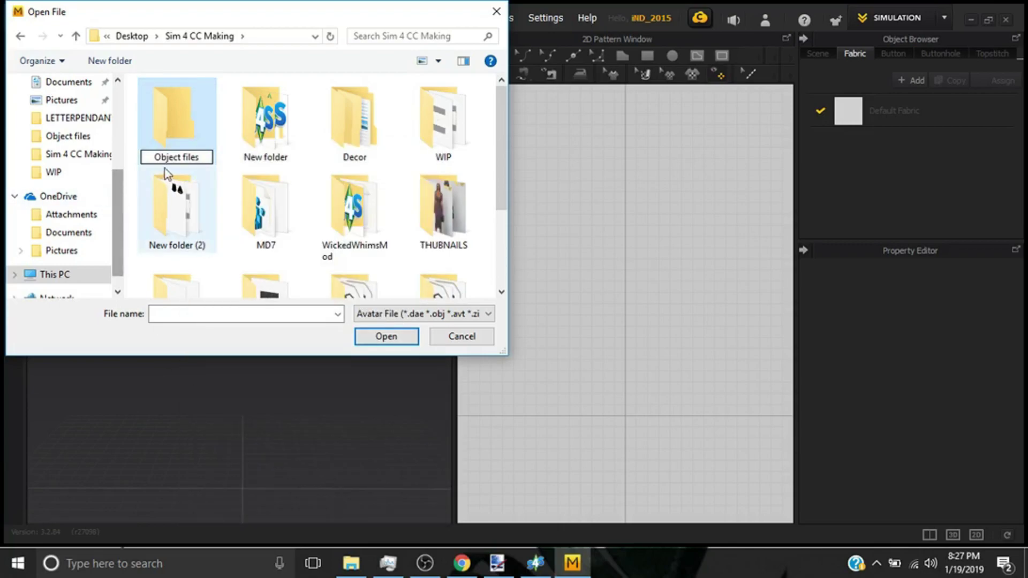
key("Return")
- Decline replacing, add '(TUT)' to the folder name, and select Sims 4 Female Avatar.avt in MD Avatars
left_click(656, 426)
key("ctrl+v")
type("(TUT)")
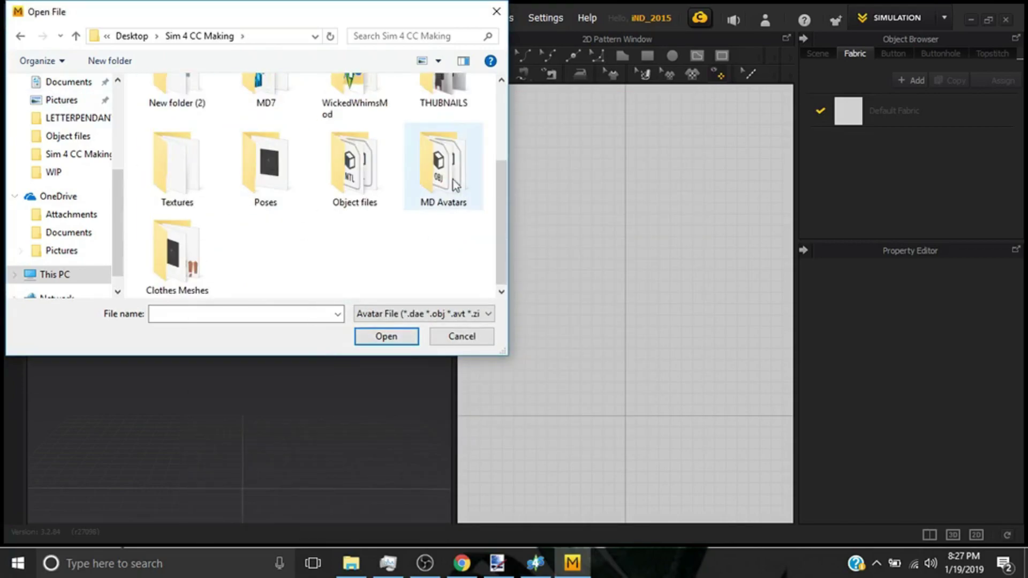
double_click(449, 184)
left_click(362, 123)
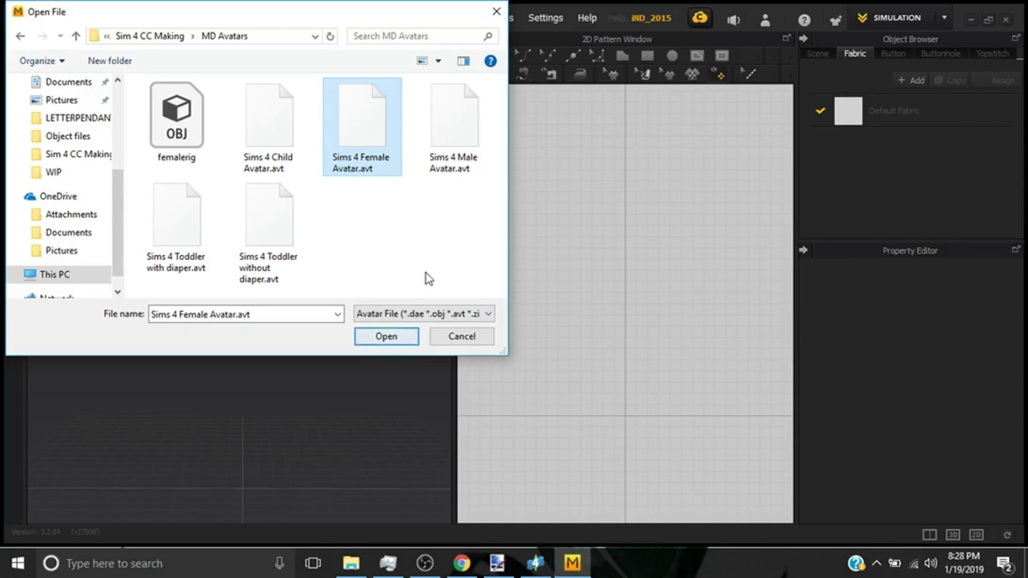
- Load the Sims 4 female avatar and select the Polygon tool in the 2D Pattern window
left_click(388, 337)
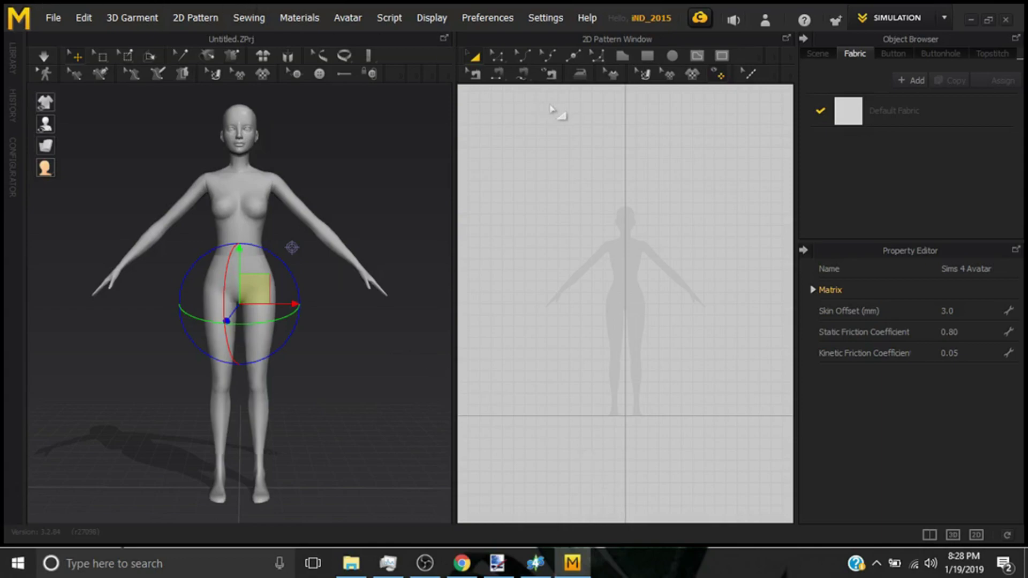
left_click(628, 60)
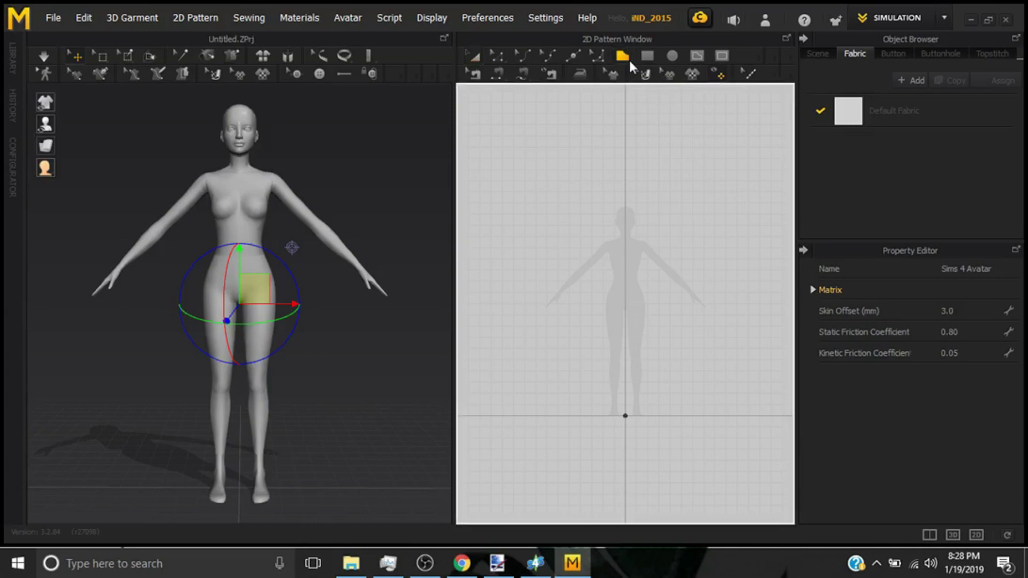
scroll(645, 197, "up", 2)
scroll(605, 347, "up", 2)
scroll(646, 292, "up", 5)
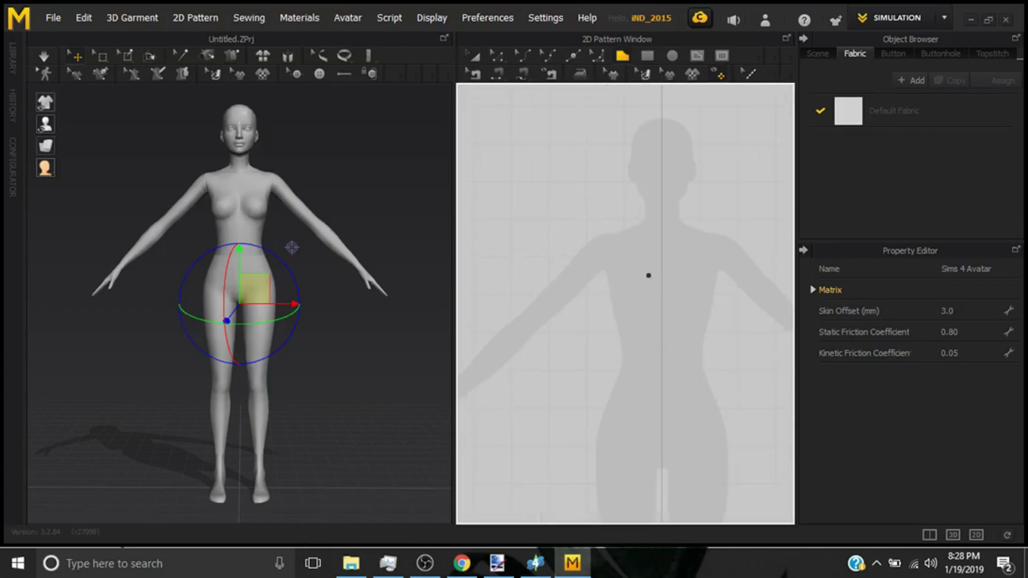
scroll(645, 292, "down", 4)
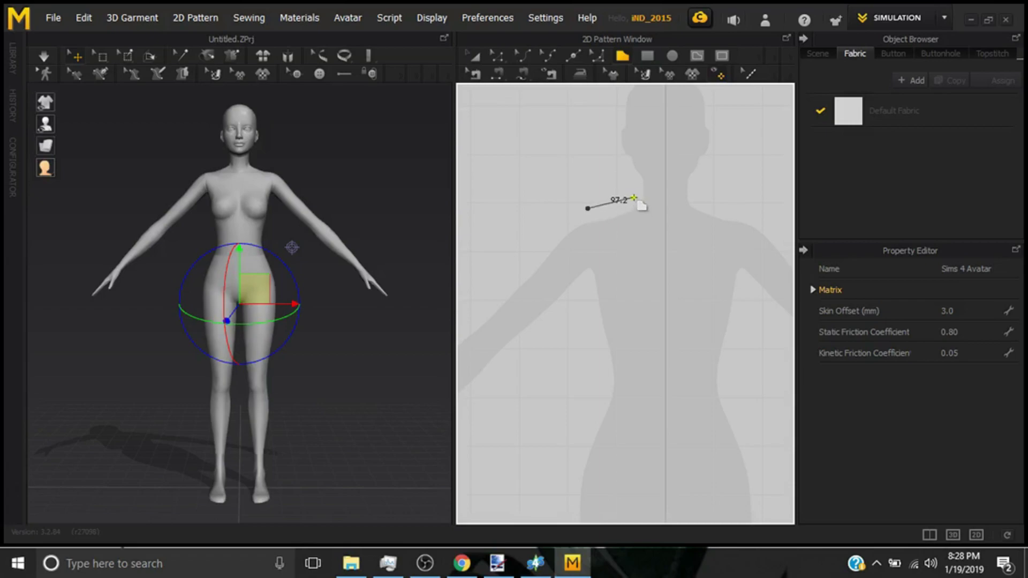
- Place the bodice points: shoulder, neck centre, waist centre, waist side, and up the side seam
left_click(633, 198)
left_click(665, 197)
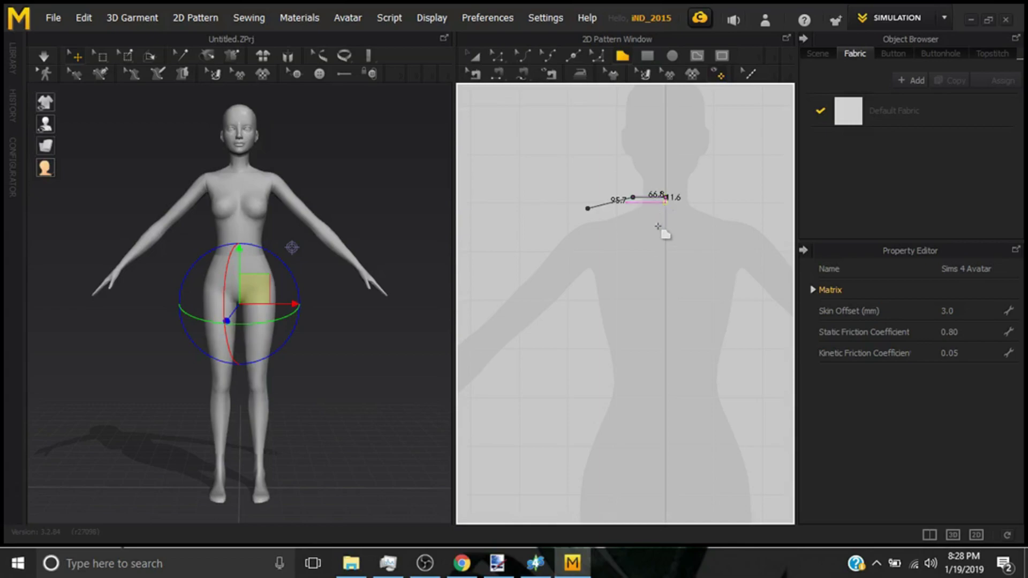
left_click(666, 380)
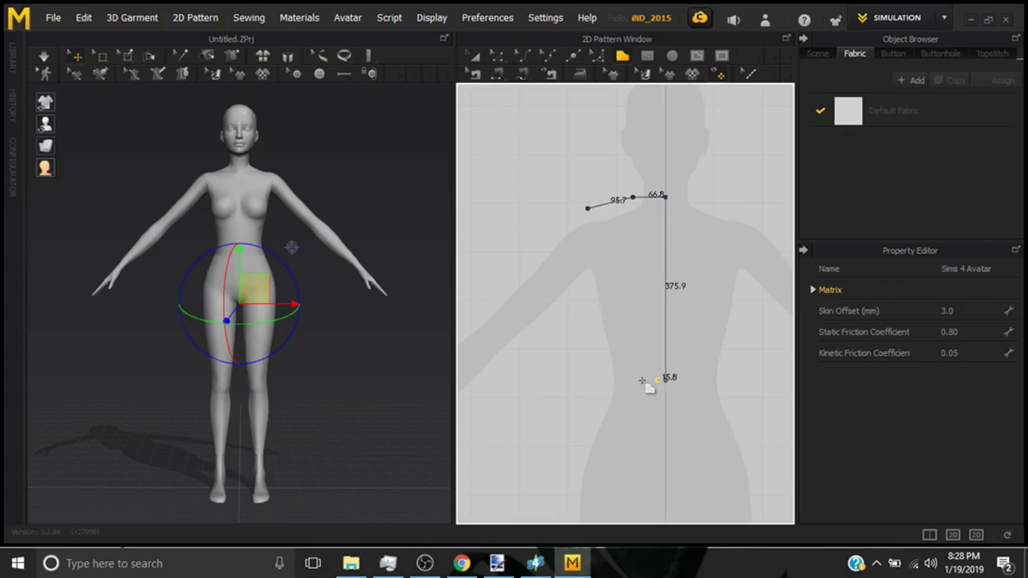
left_click(575, 380)
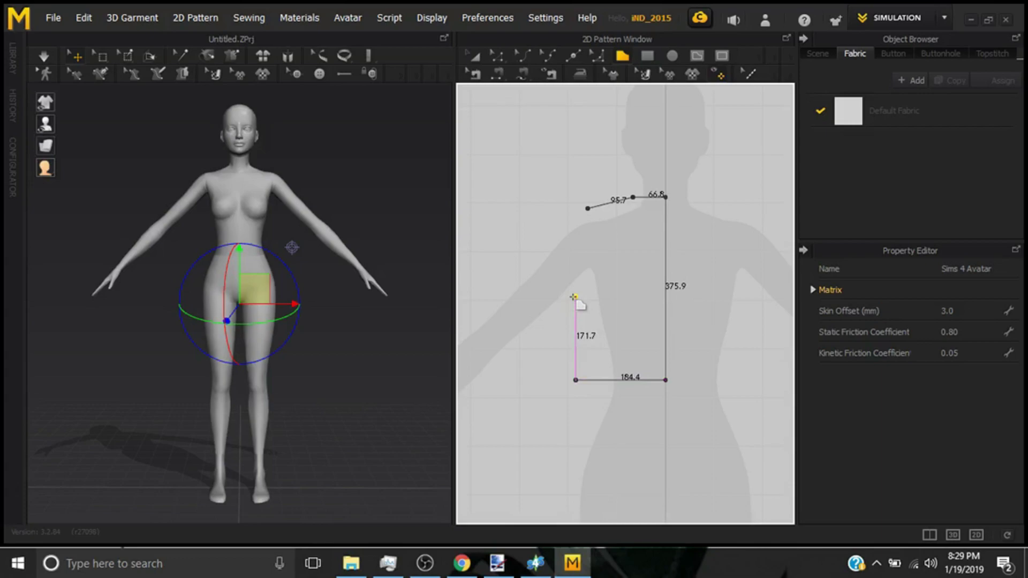
left_click(575, 296)
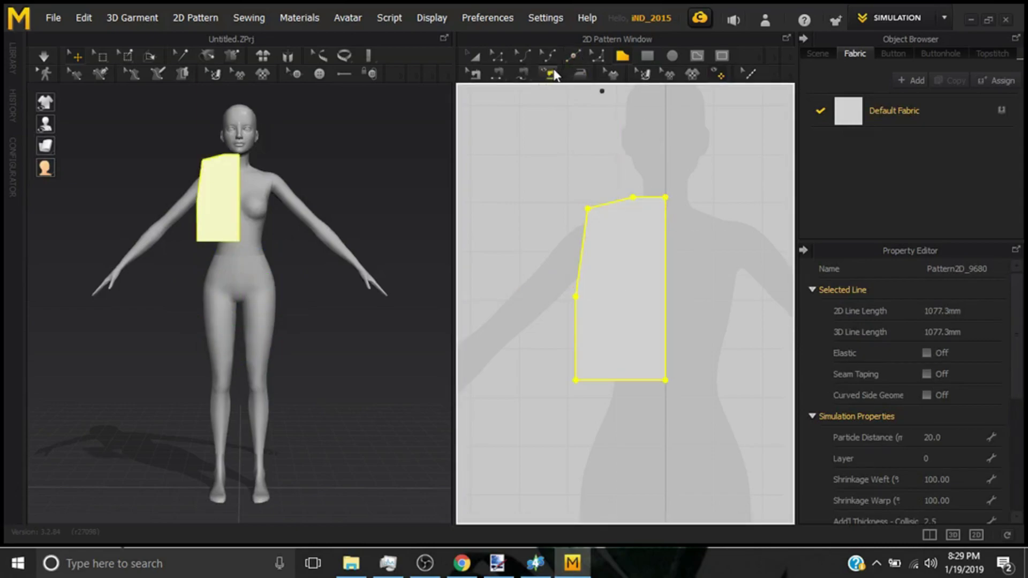
- Curve the bodice's armhole edge inward with the curvature tool
left_click(529, 55)
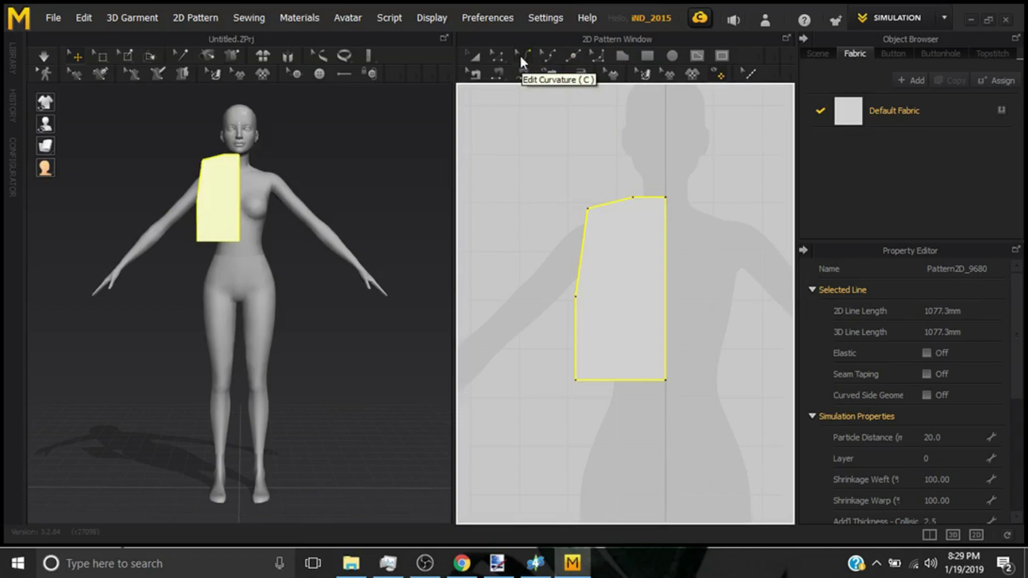
left_click(522, 56)
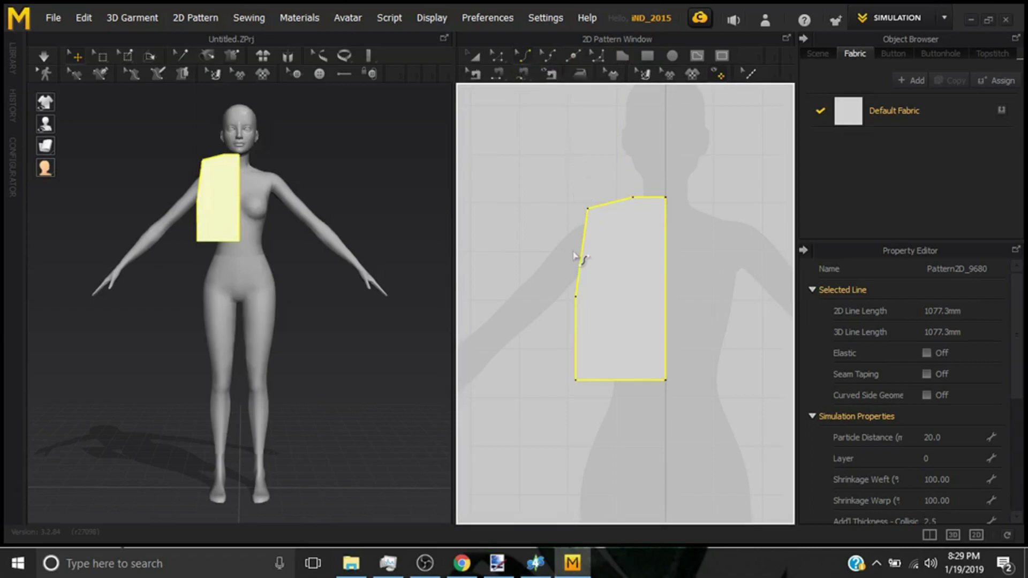
scroll(574, 256, "up", 3)
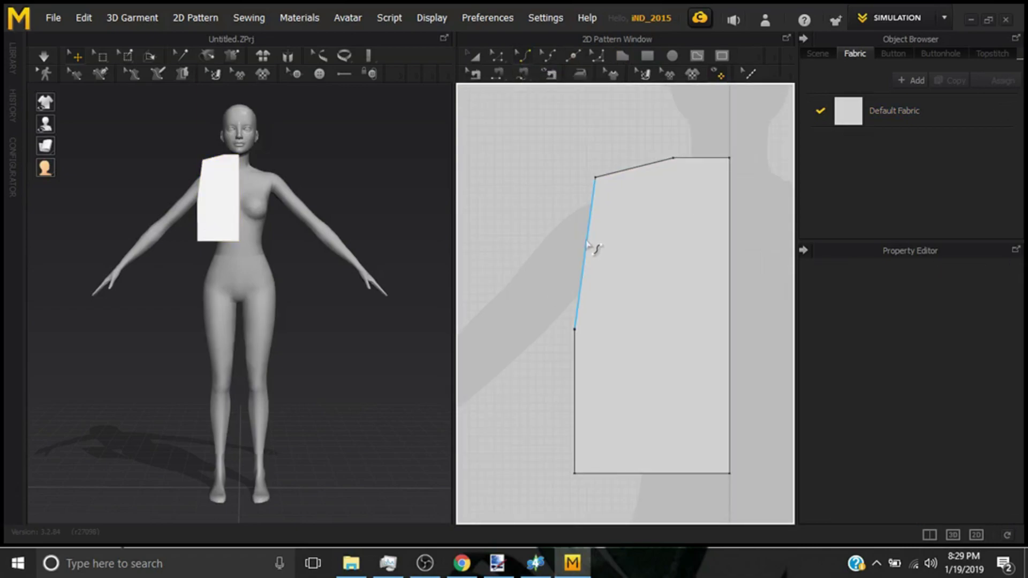
left_click_drag(599, 253, 607, 250)
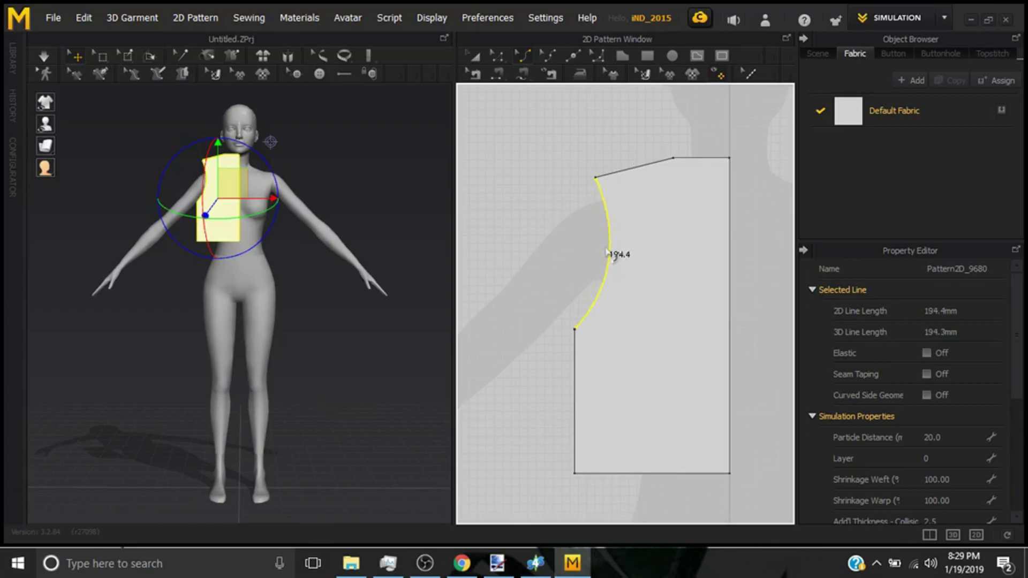
- Unfold the half bodice along its centre edge into a full symmetrical front piece
left_click(496, 57)
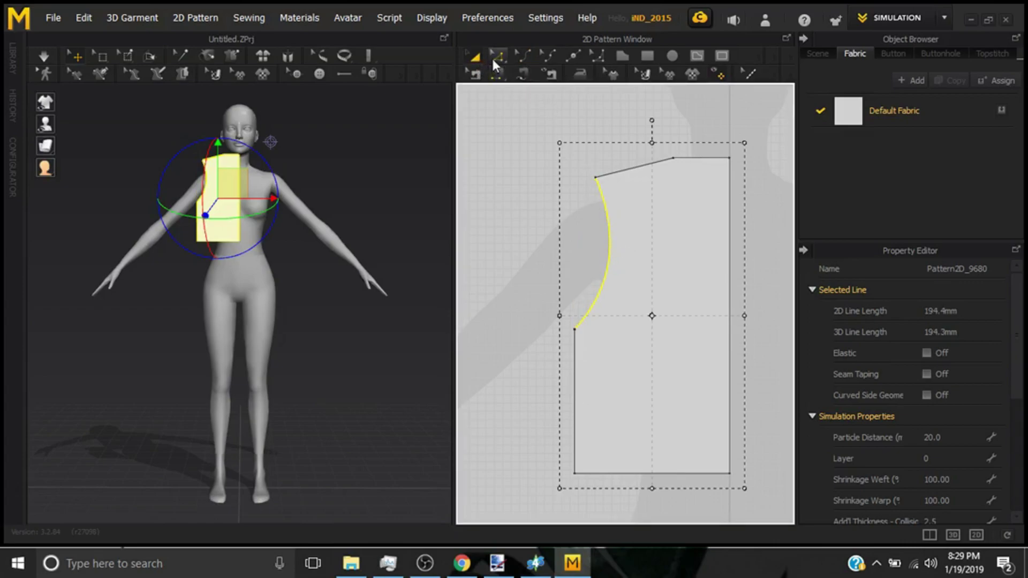
left_click(498, 73)
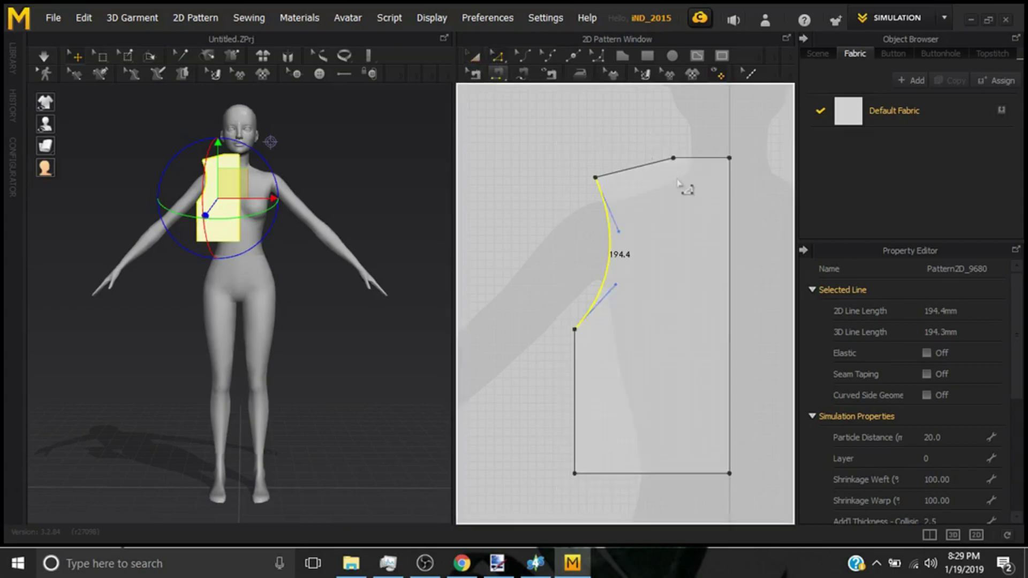
right_click(730, 218)
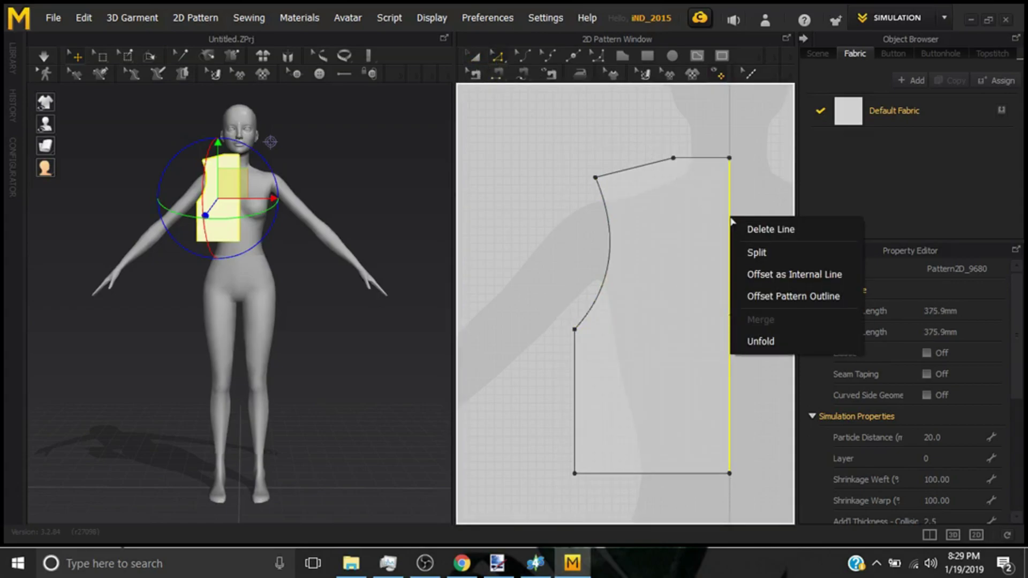
left_click(793, 341)
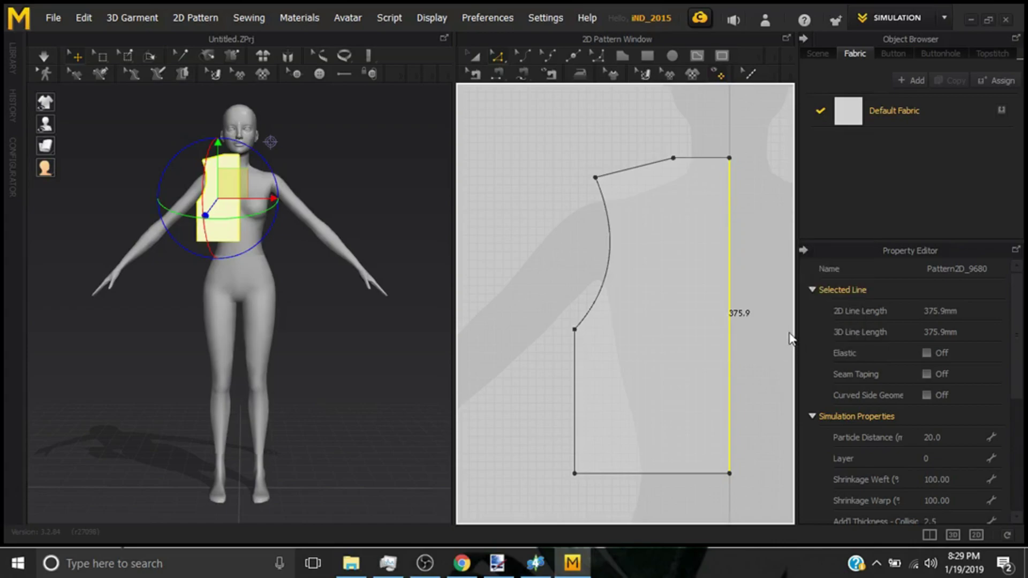
scroll(767, 289, "down", 5)
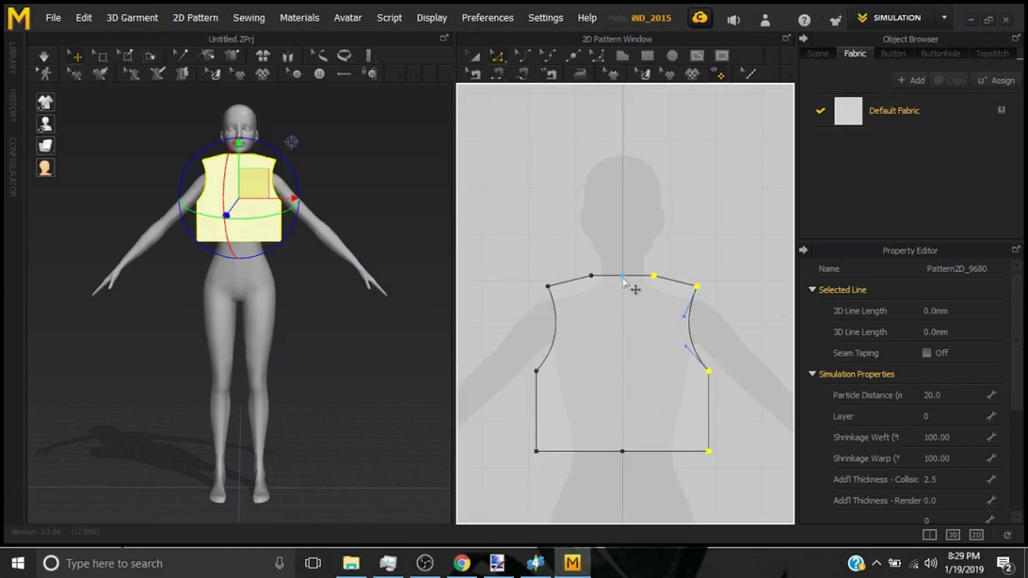
- Delete the neckline centre point and drag the neckline down into a 148.2 mm scoop
right_click(623, 277)
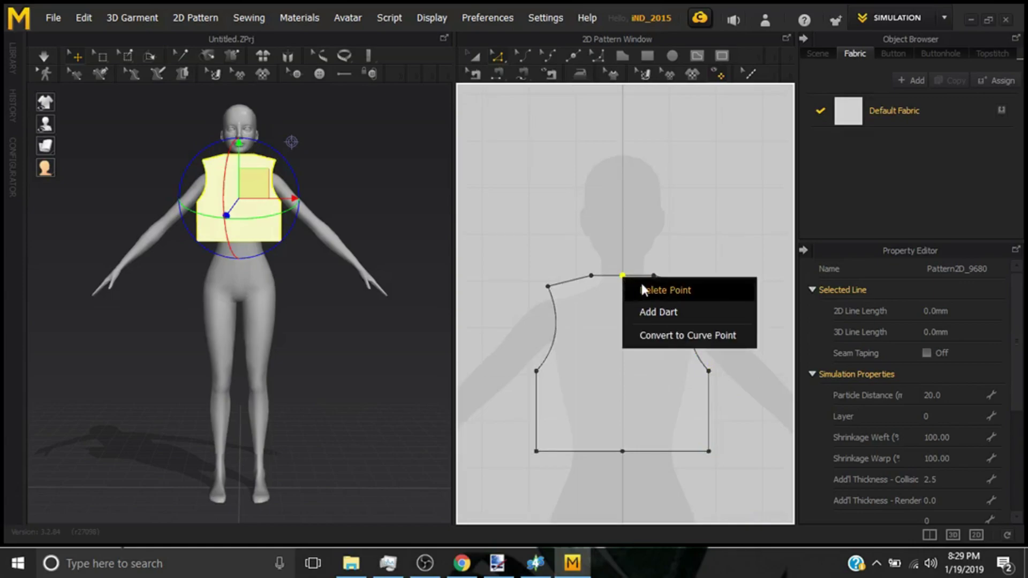
left_click(643, 285)
left_click(624, 219)
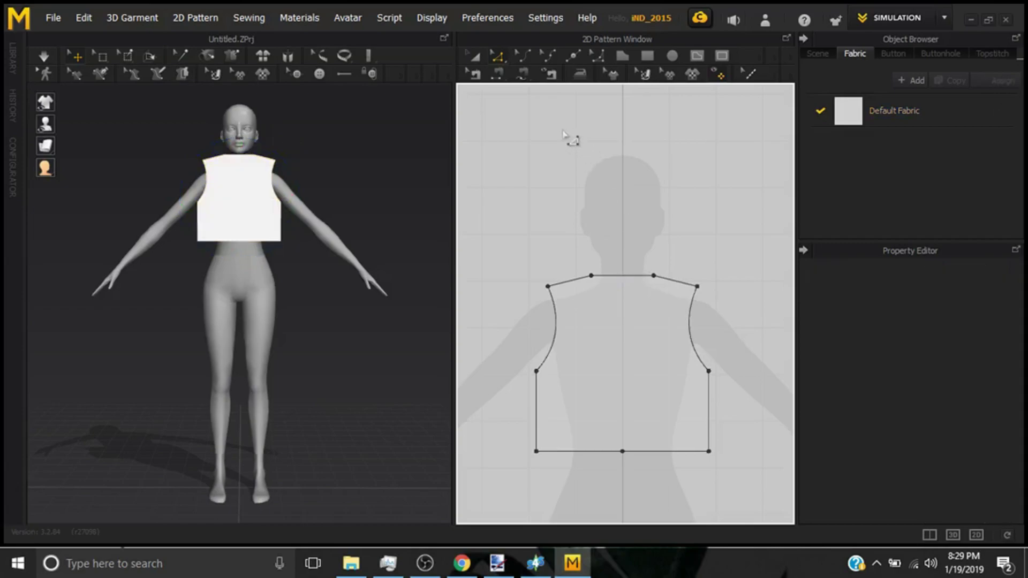
left_click(528, 52)
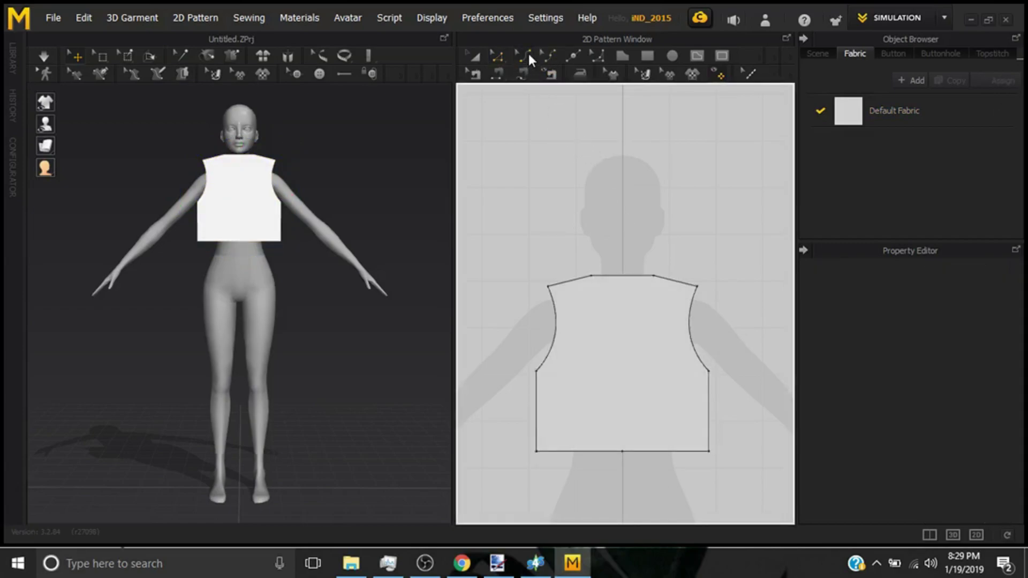
scroll(620, 266, "up", 3)
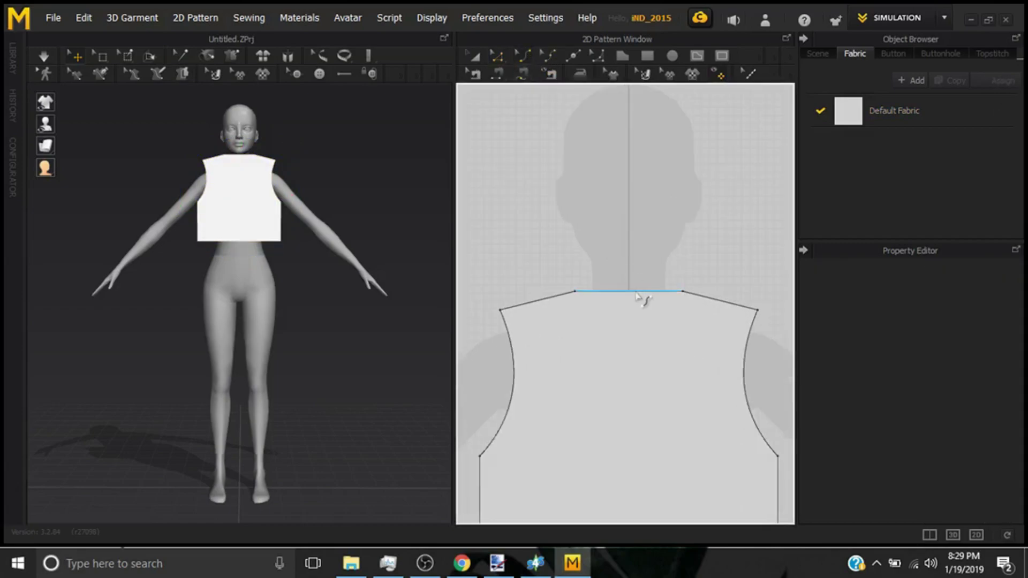
left_click_drag(636, 296, 637, 317)
scroll(661, 340, "down", 6)
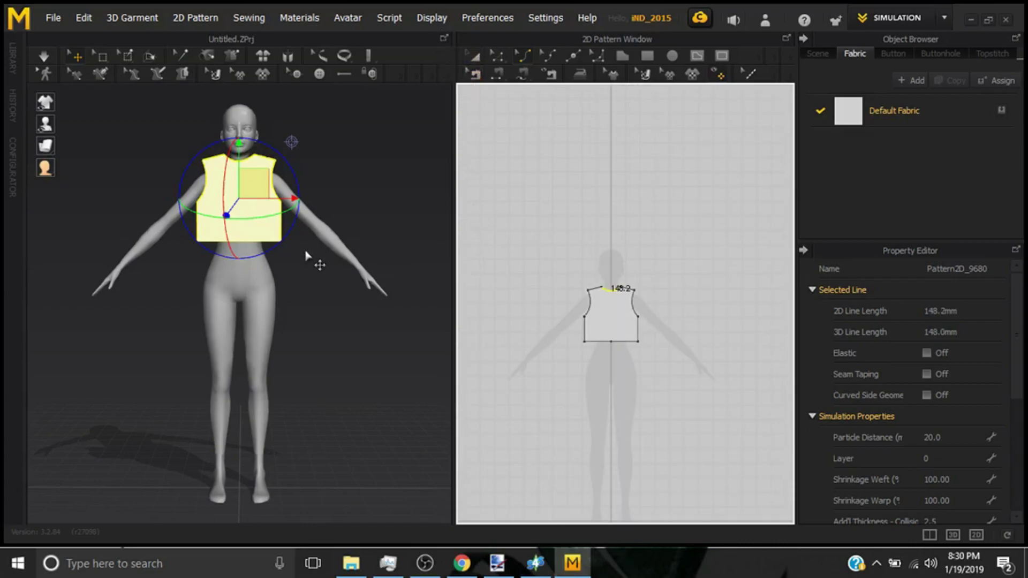
scroll(319, 271, "down", 4)
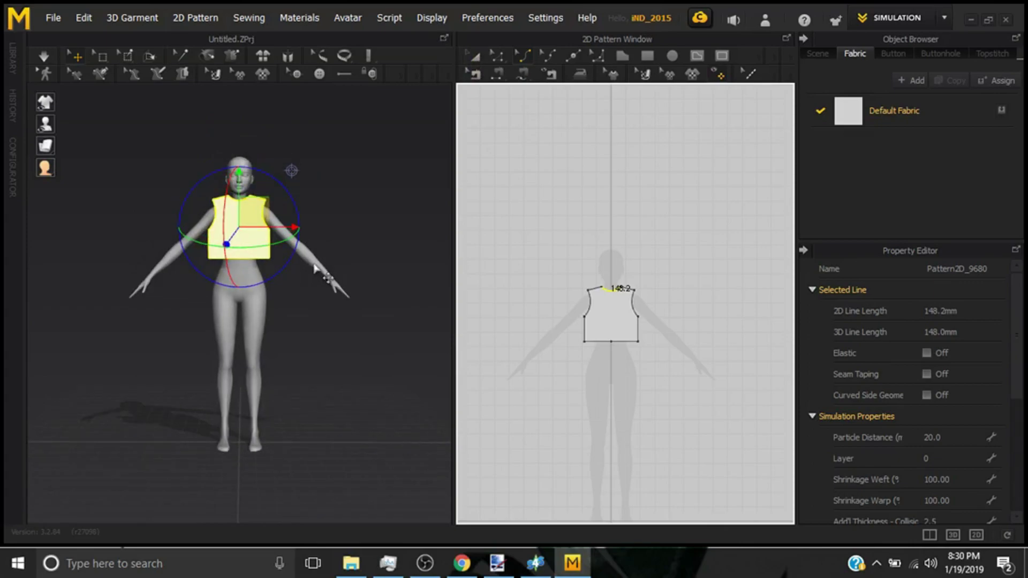
right_click_drag(315, 269, 316, 269)
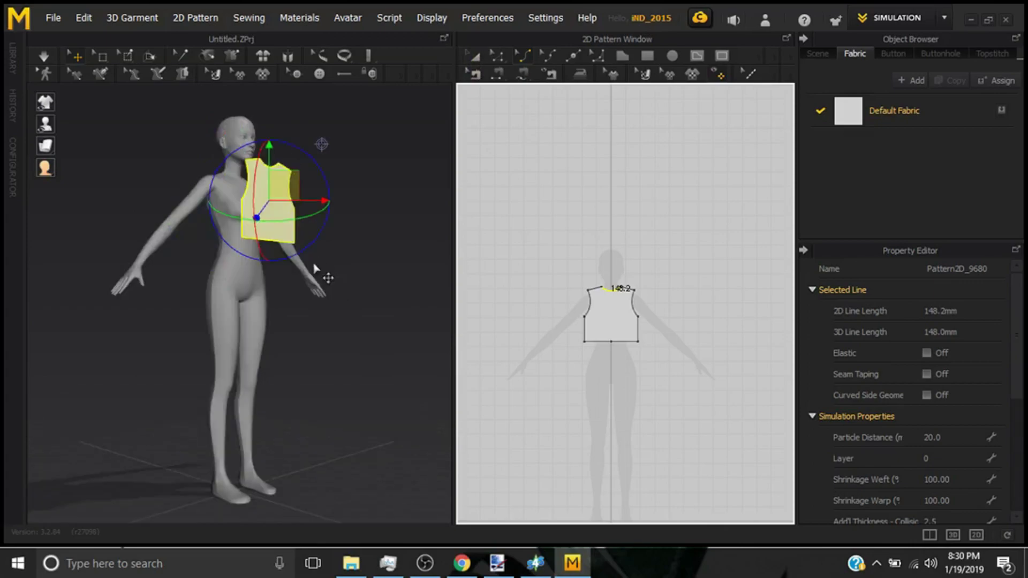
key("2")
right_click_drag(315, 270, 316, 269)
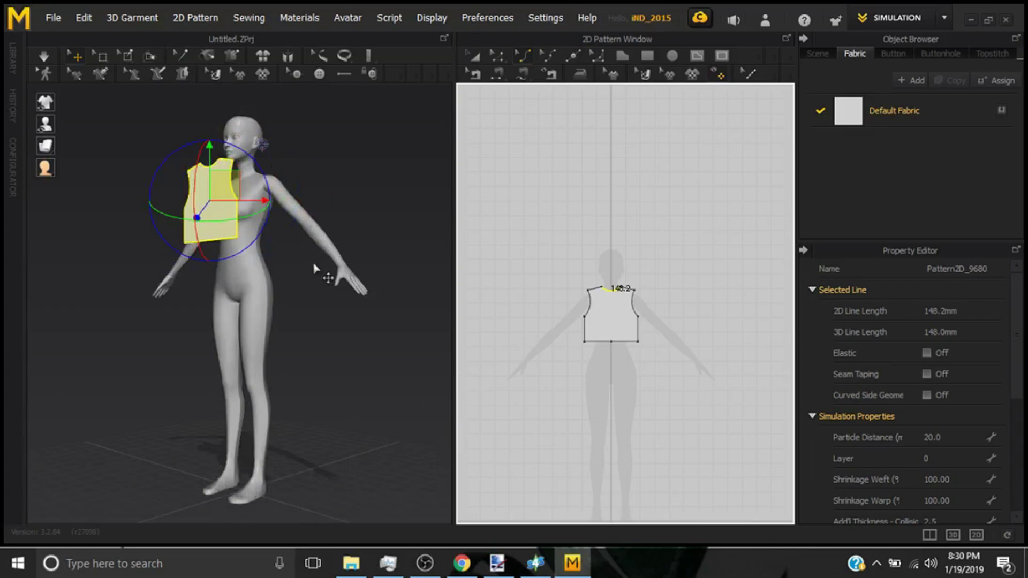
key("6")
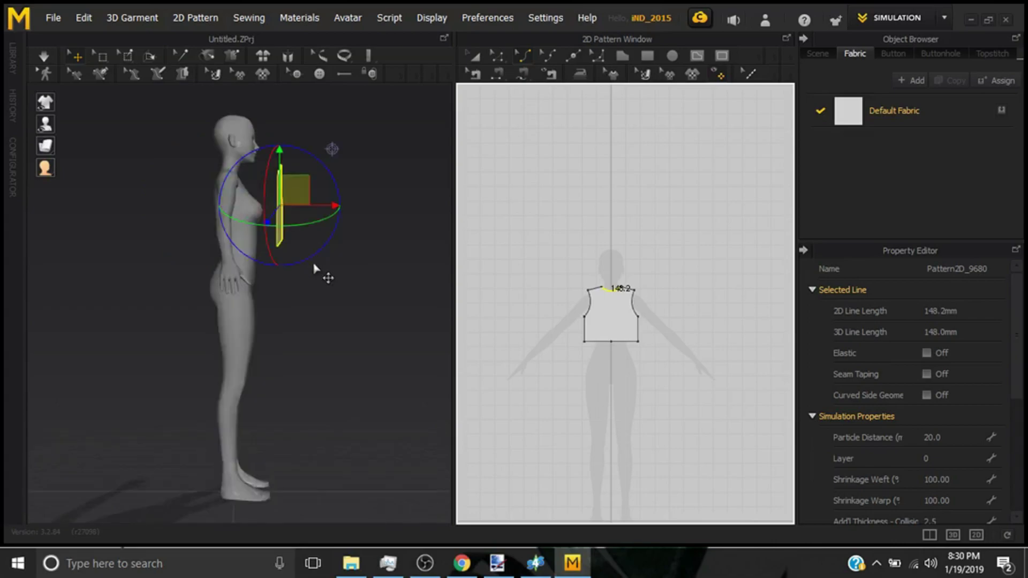
left_click(494, 57)
key("3")
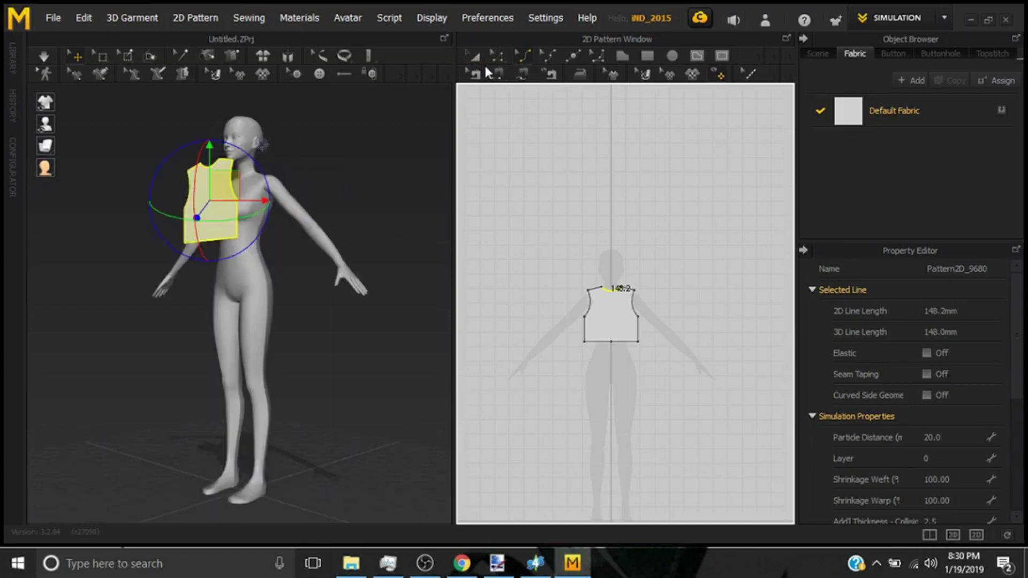
key("6")
key("8")
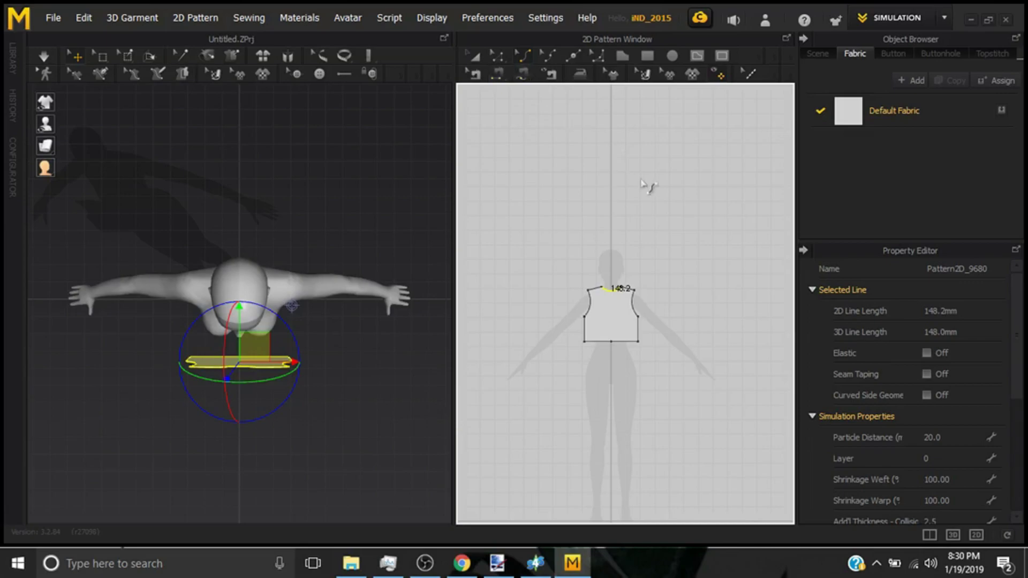
scroll(650, 188, "down", 4)
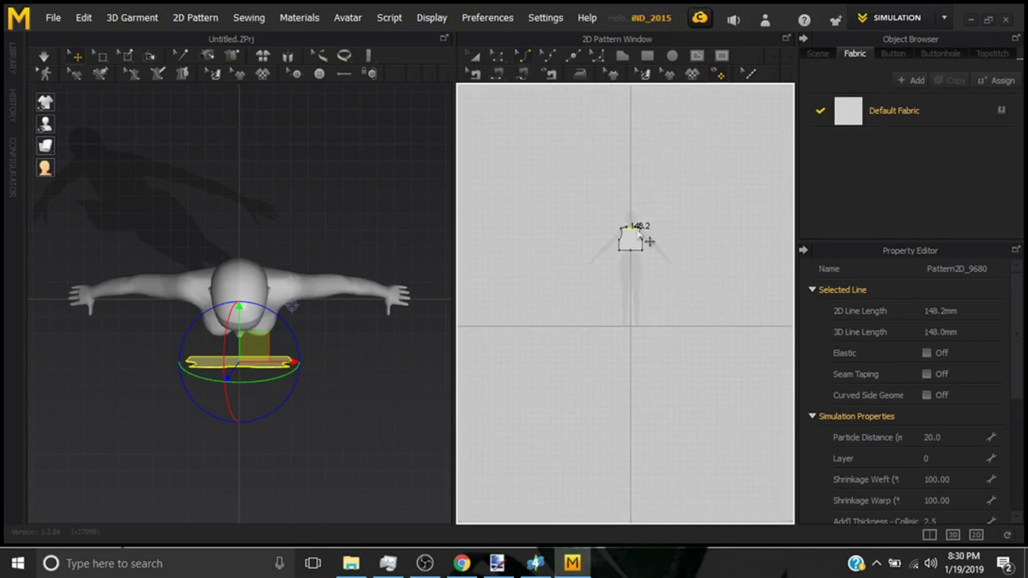
key("4")
key("8")
scroll(650, 198, "up", 5)
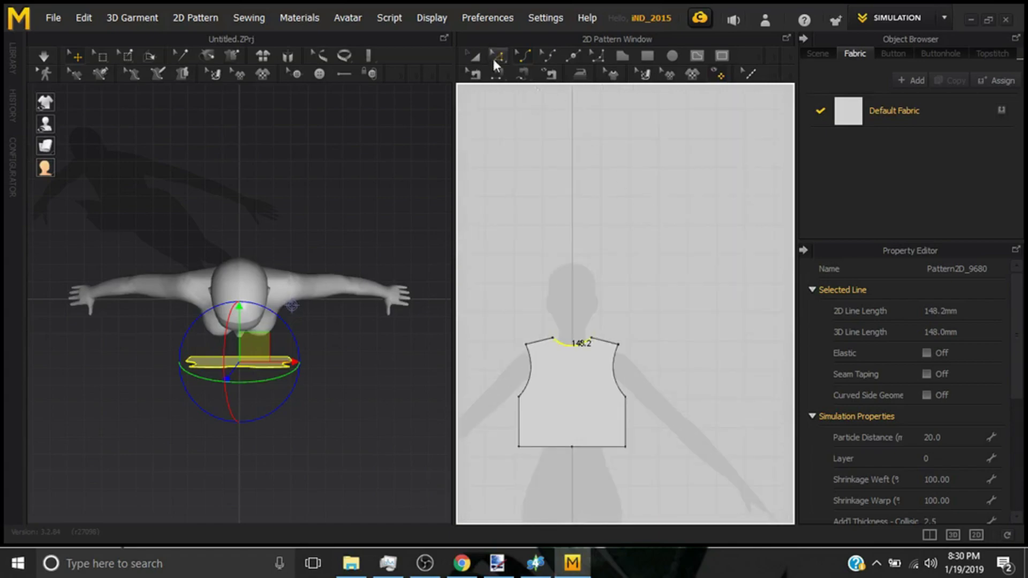
- Paste a mirrored copy of the bodice beside the original and shift it sideways in 3D
left_click(474, 55)
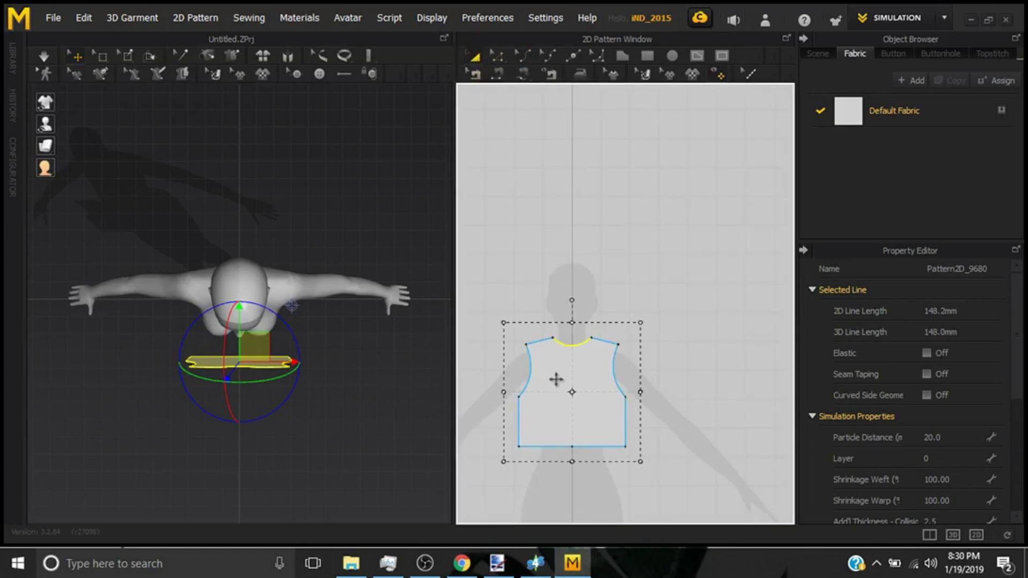
left_click(603, 378)
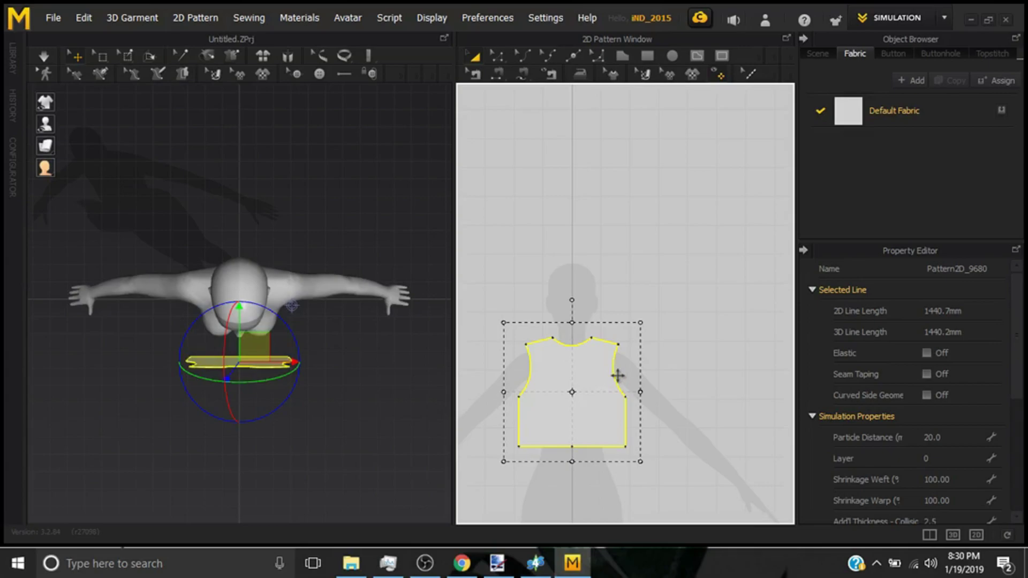
key("ctrl+shift+v")
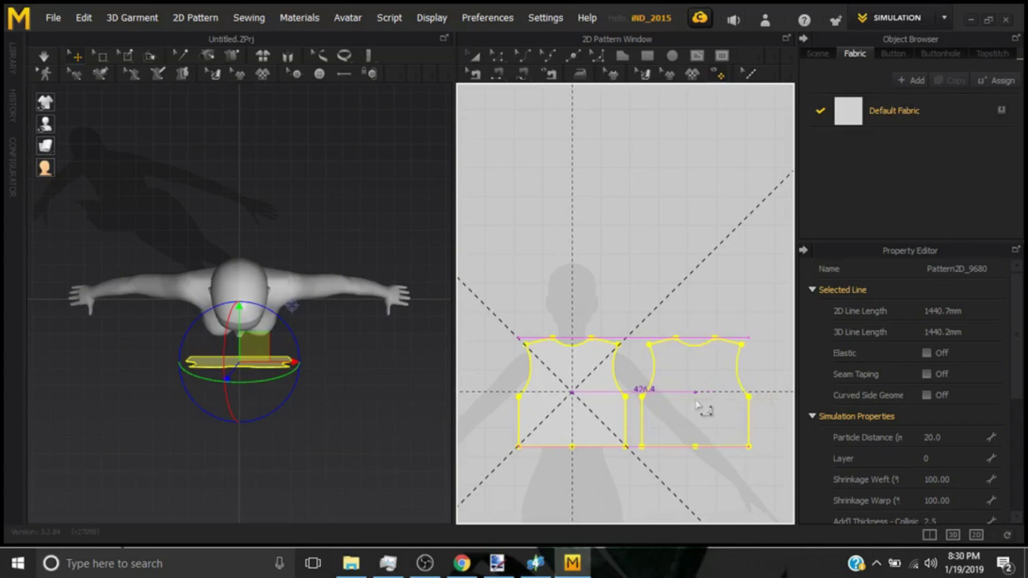
left_click(696, 400)
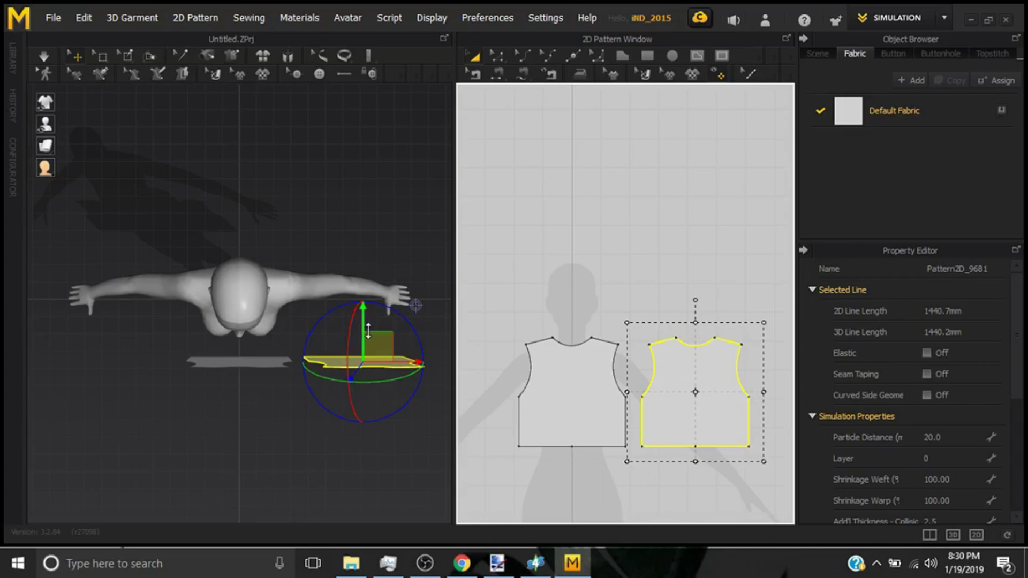
right_click_drag(327, 466, 284, 248)
left_click_drag(316, 266, 362, 328)
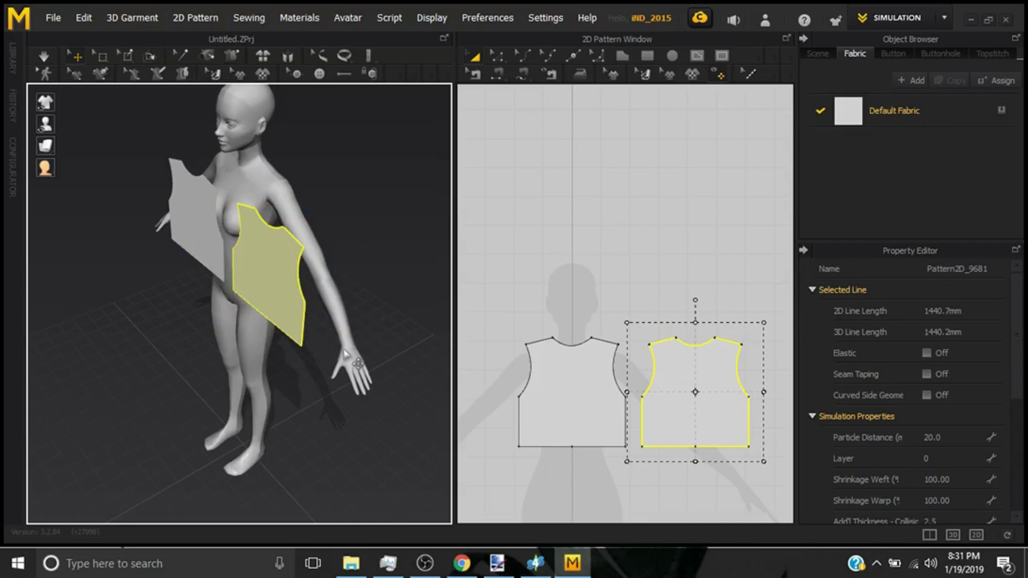
- Undo the mirrored copy, then paste the bodice copy back beside the original
key("ctrl+z")
key("2")
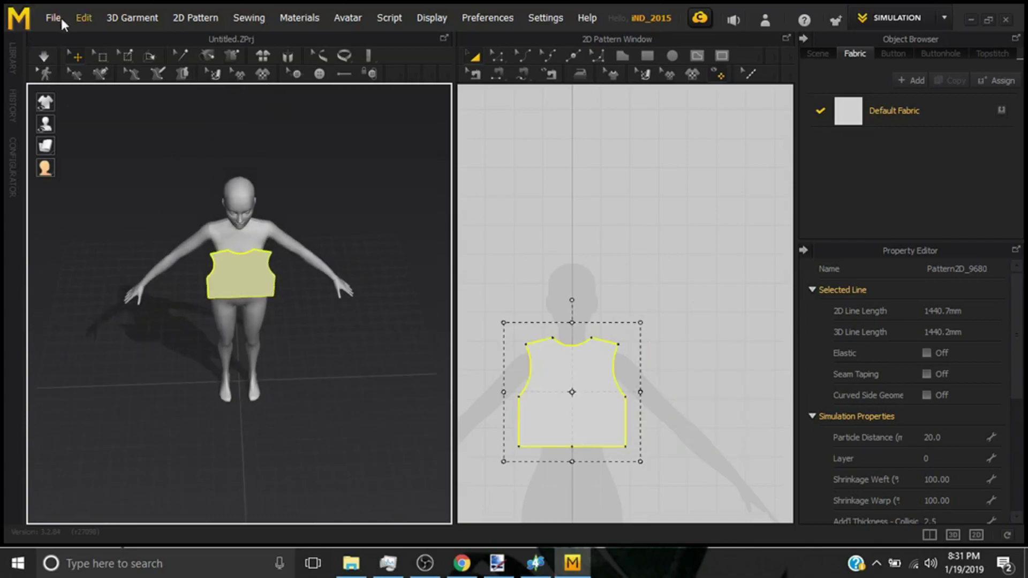
left_click(54, 18)
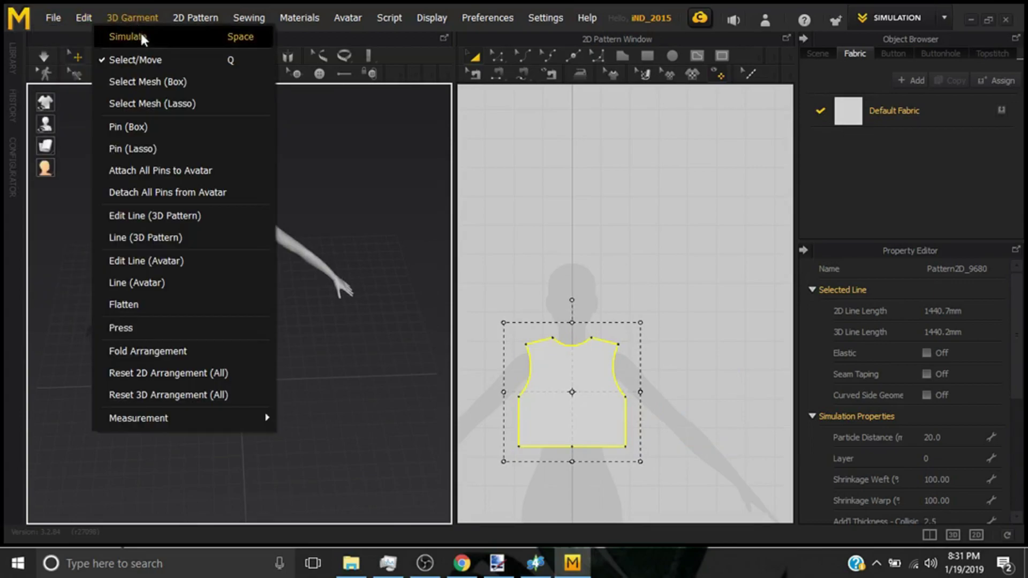
mouse_move(82, 20)
left_click(110, 58)
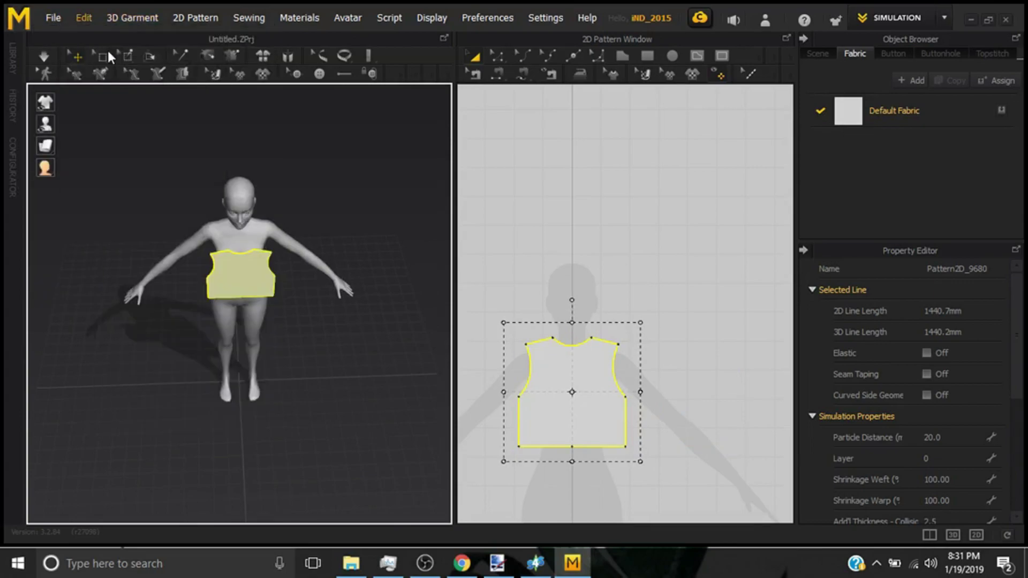
key("ctrl+v")
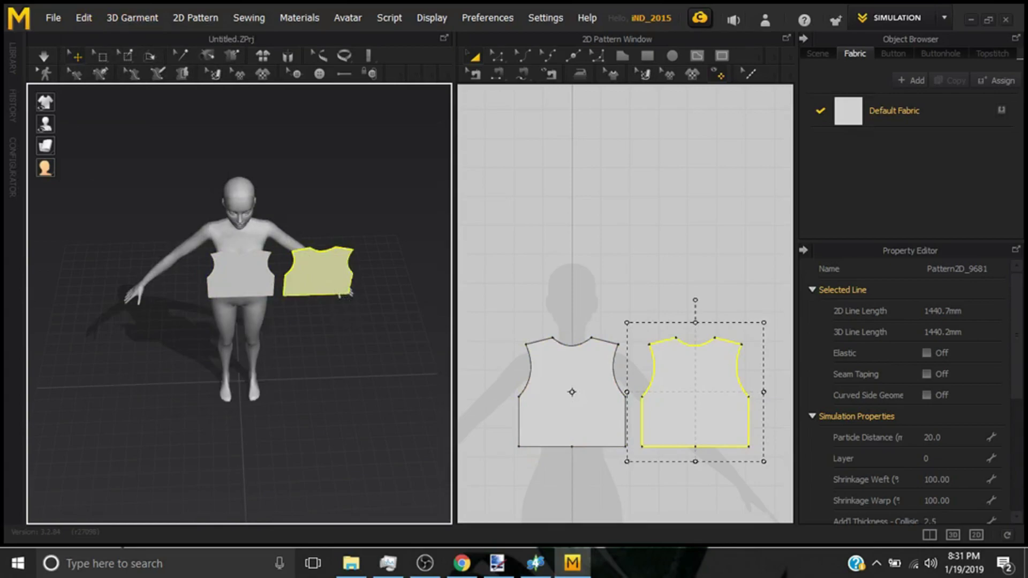
- Orbit and zoom around the avatar to check both bodice pieces from the front and above
scroll(348, 332, "up", 5)
right_click_drag(348, 332, 341, 273)
scroll(394, 315, "down", 3)
scroll(333, 329, "up", 5)
scroll(334, 329, "down", 5)
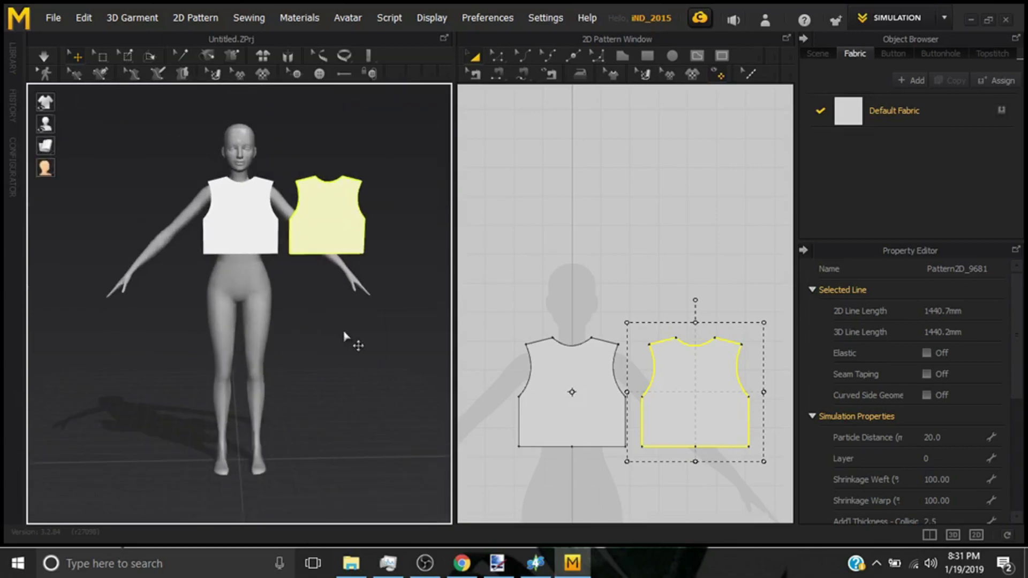
mouse_move(333, 319)
right_mouse_down()
mouse_move(346, 346)
mouse_move(329, 335)
right_mouse_up()
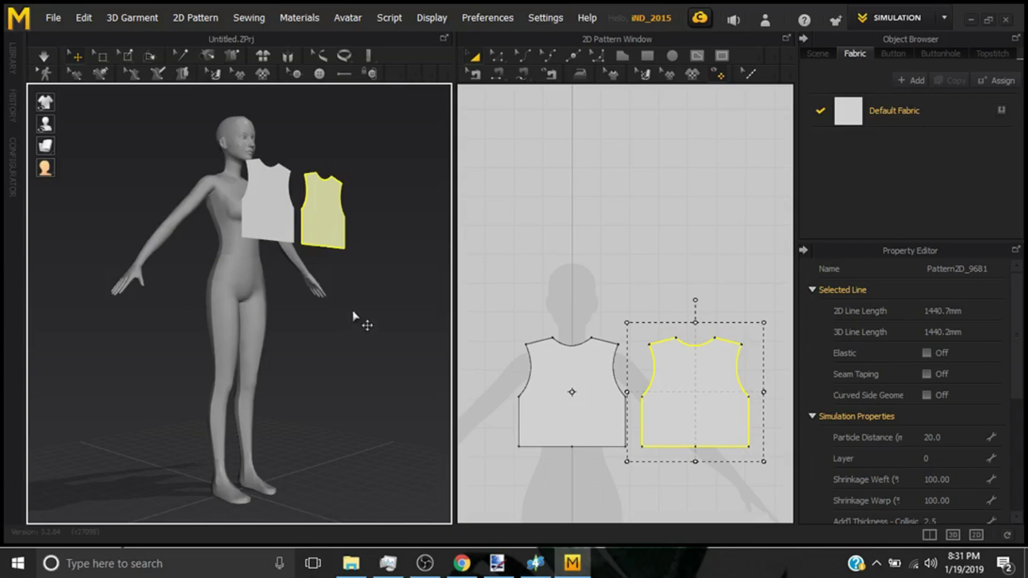
key("2")
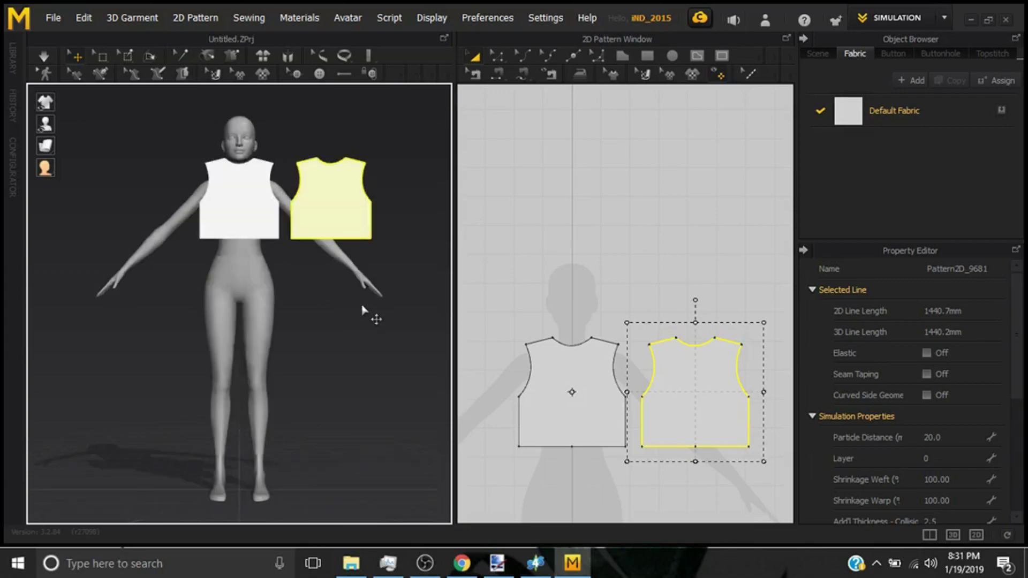
key("5")
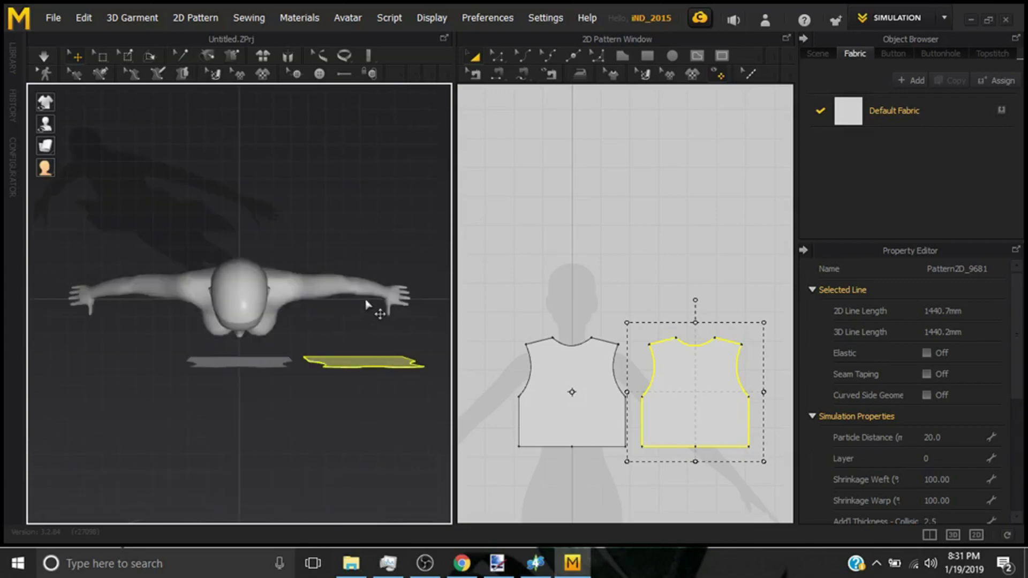
- Flip the copied bodice horizontally and move it behind the avatar as a centred back panel
right_click(375, 368)
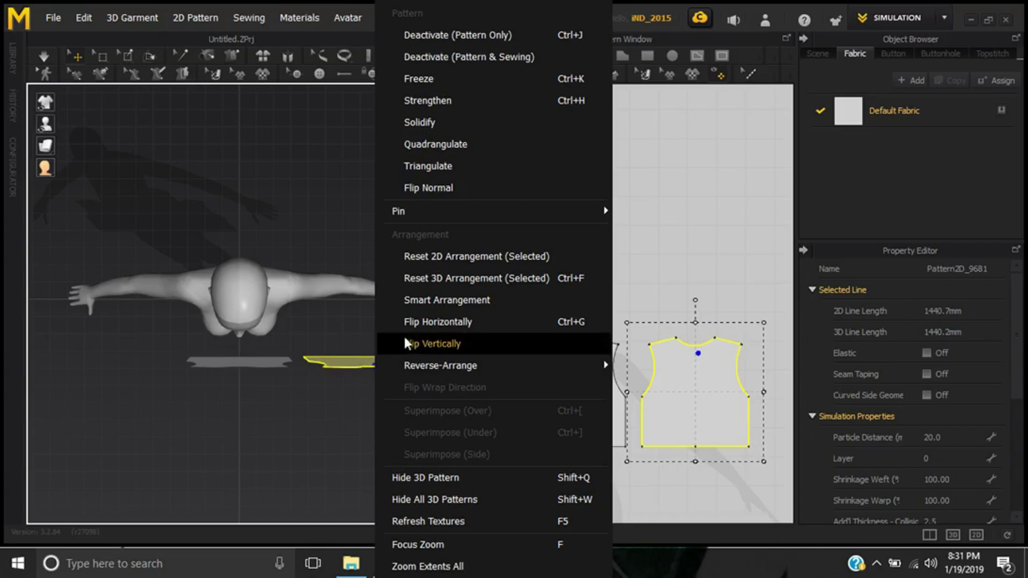
left_click(436, 325)
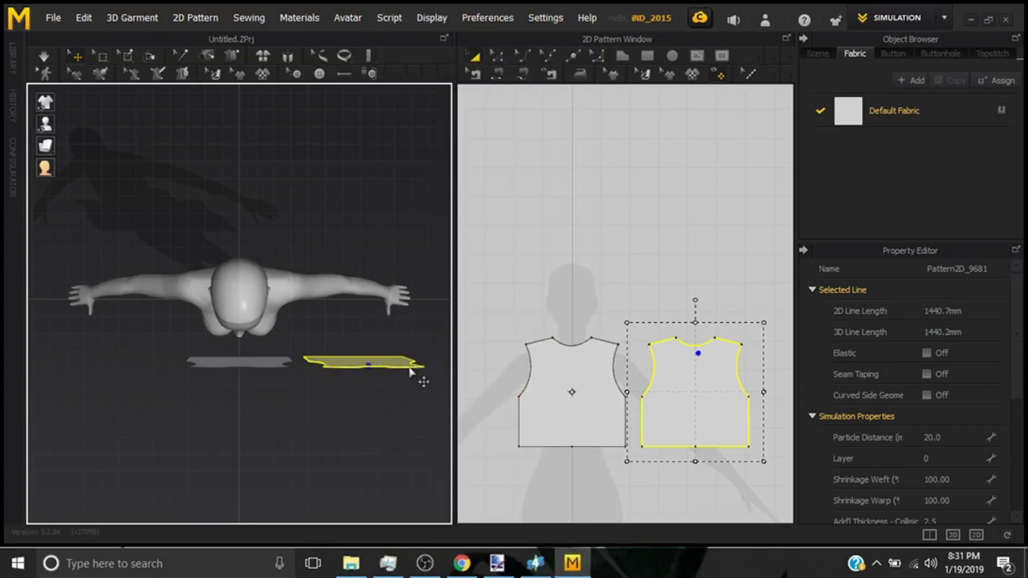
left_click(376, 367)
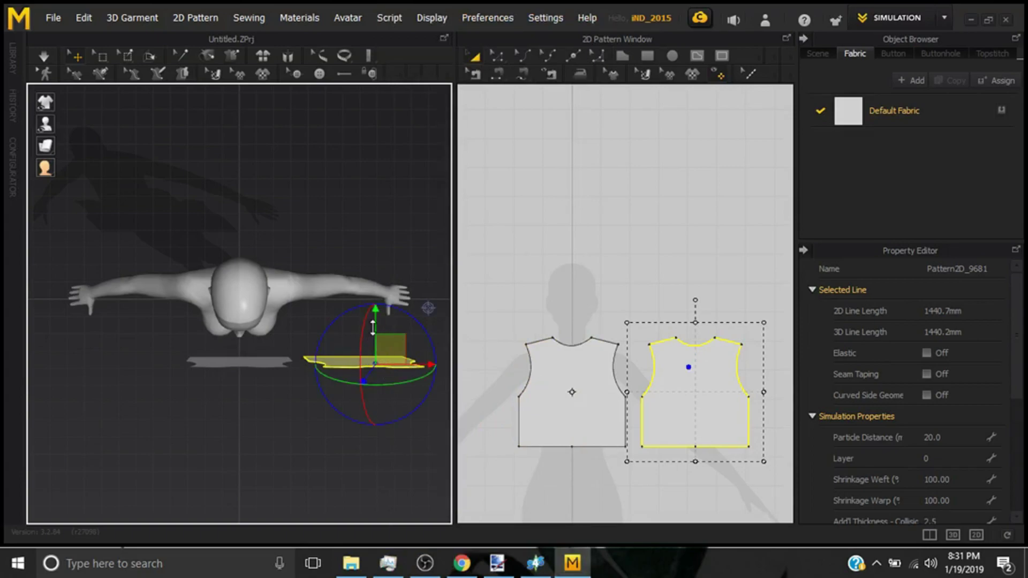
left_click_drag(374, 325, 365, 211)
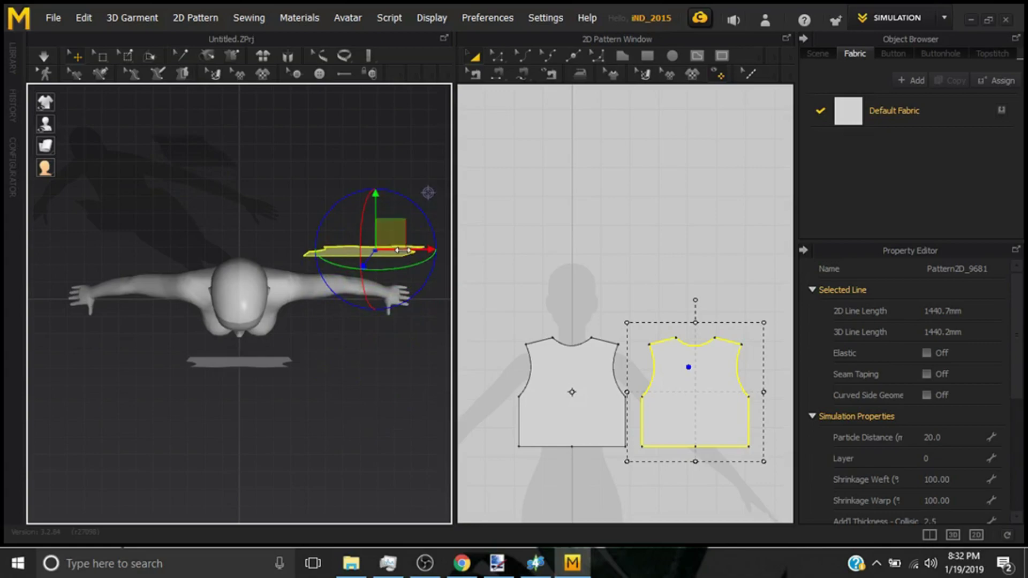
left_click_drag(398, 251, 277, 287)
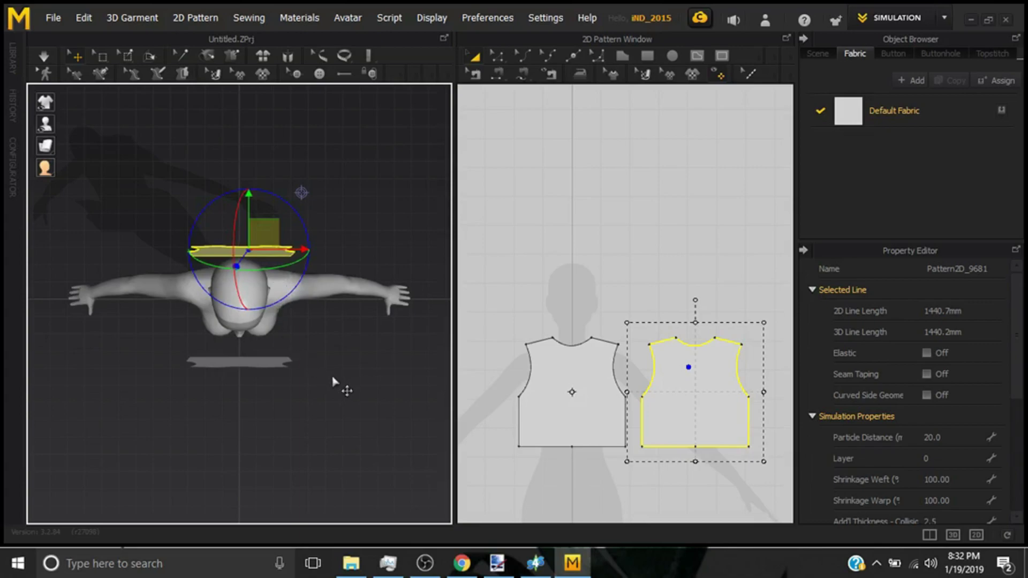
- Move the front bodice piece against the avatar's chest and check placement from the front
left_click(231, 373)
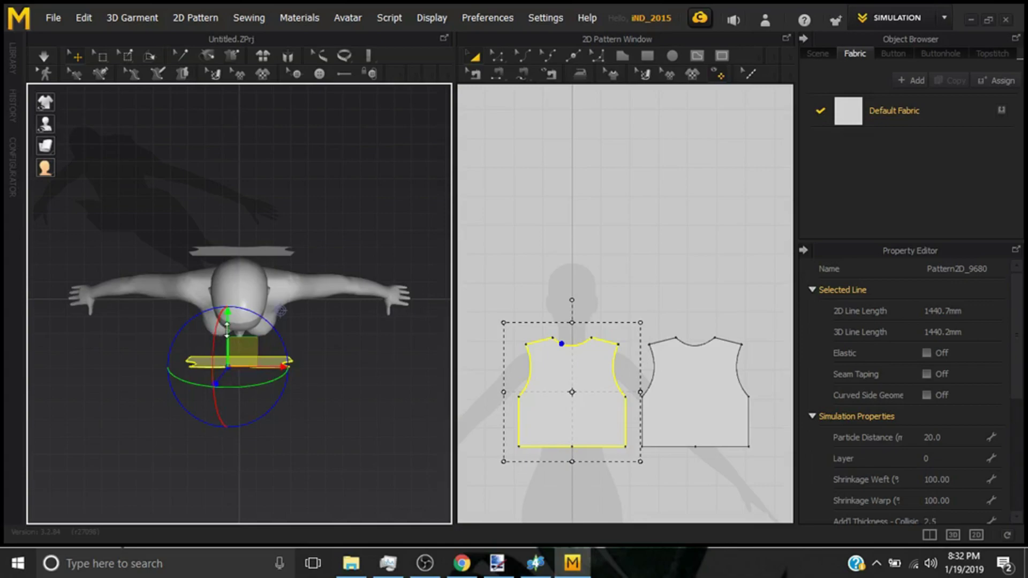
left_click_drag(227, 327, 226, 306)
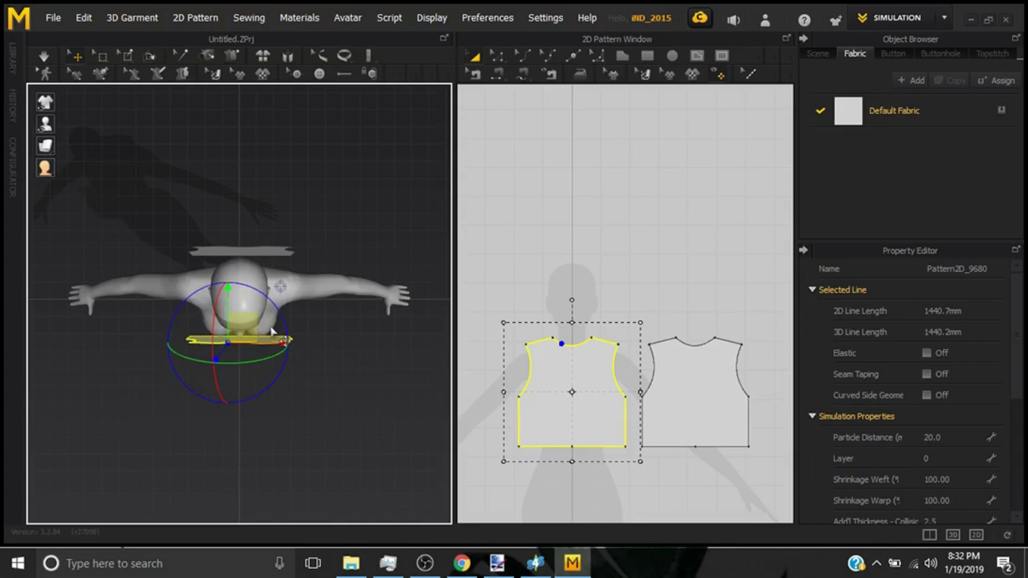
key("1")
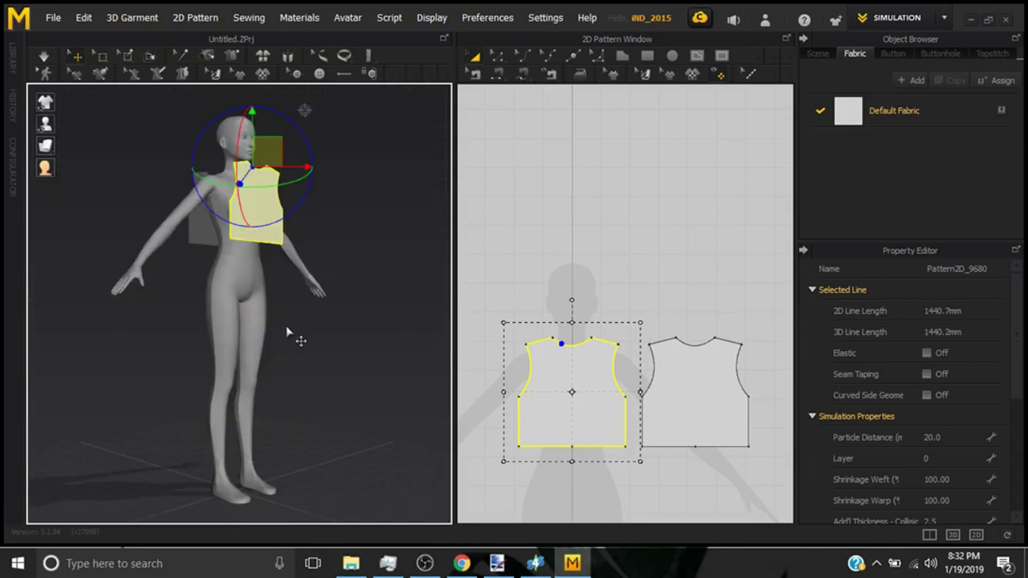
key("2")
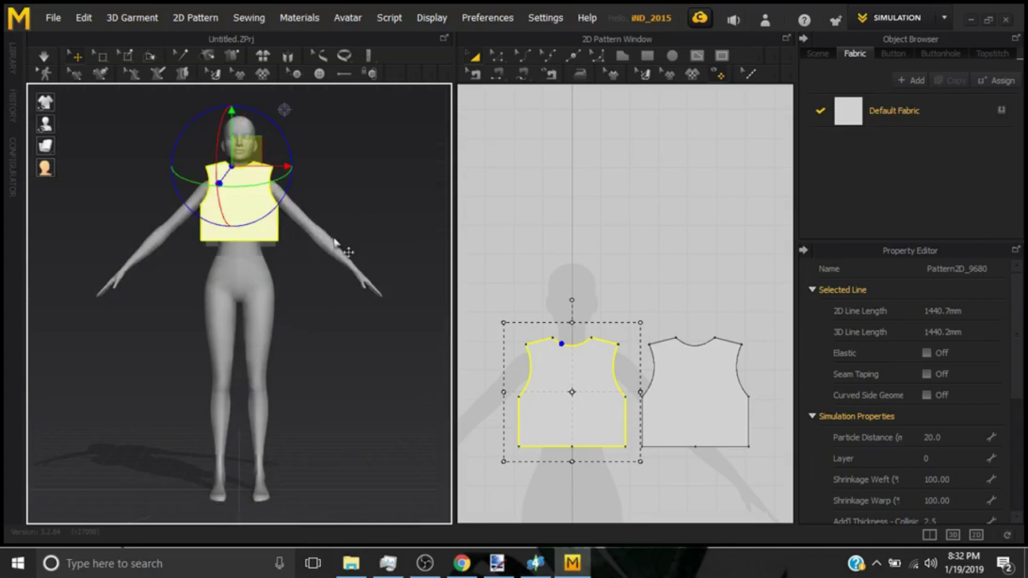
right_click_drag(333, 241, 337, 271)
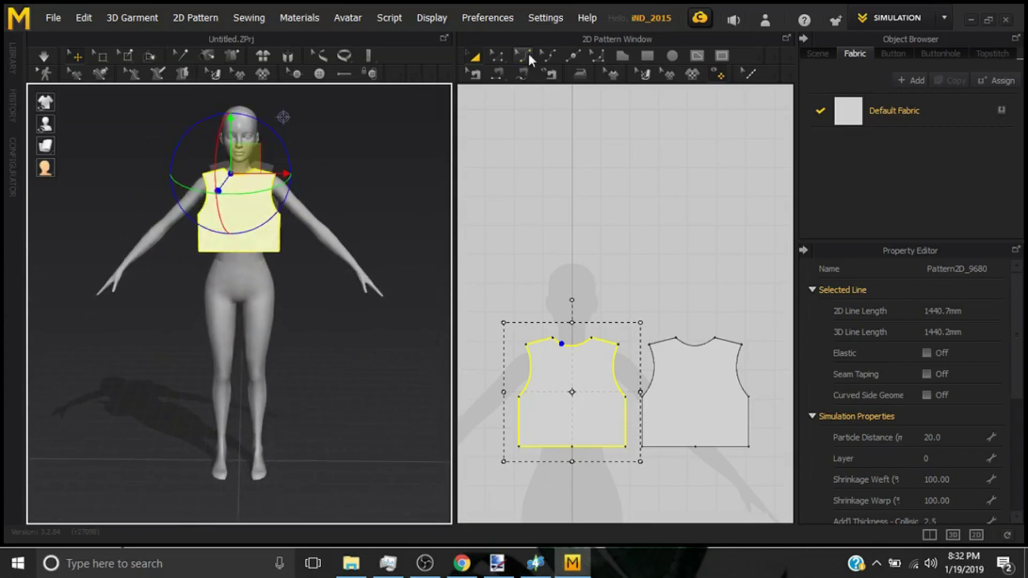
- With Segment Sewing, sew the first shoulder edges of the front and back pieces together
left_click(498, 75)
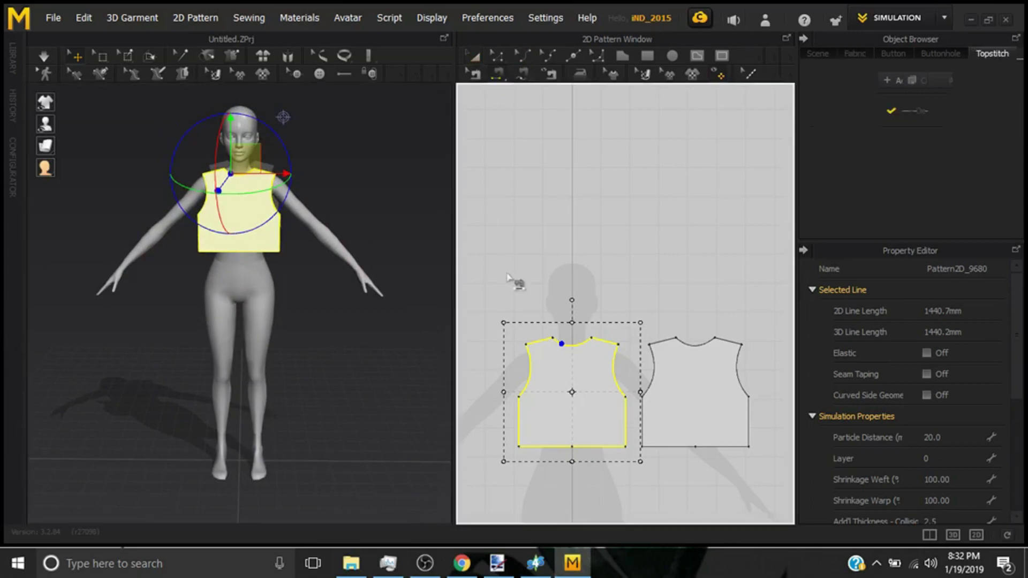
left_click(546, 348)
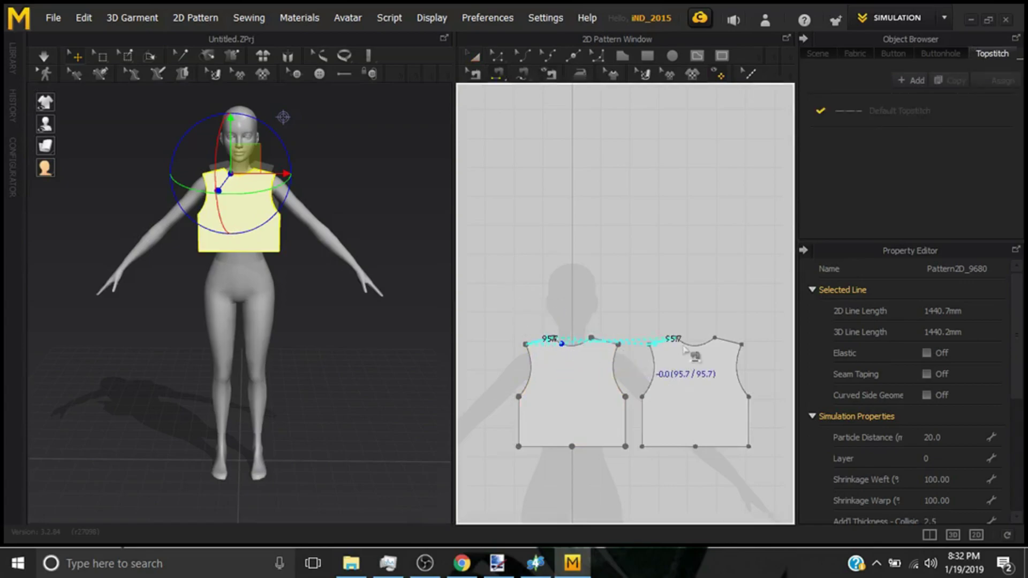
left_click(728, 346)
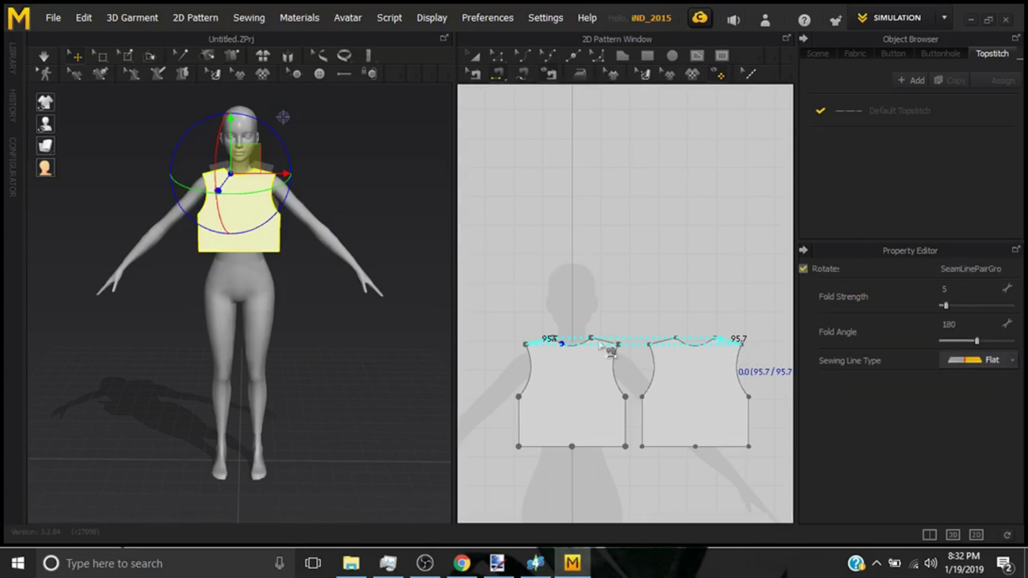
left_click(335, 344)
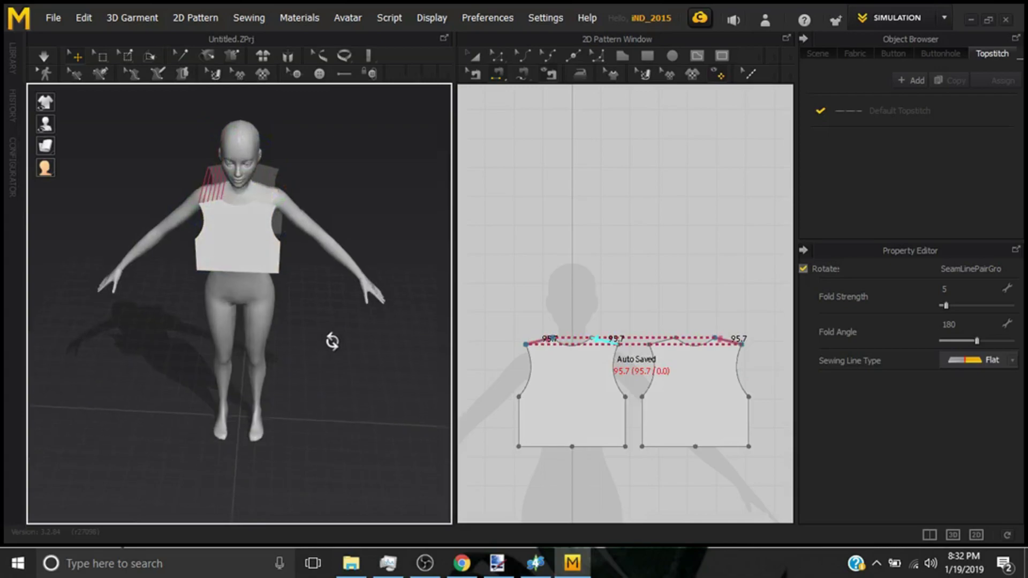
right_click_drag(335, 344, 451, 321)
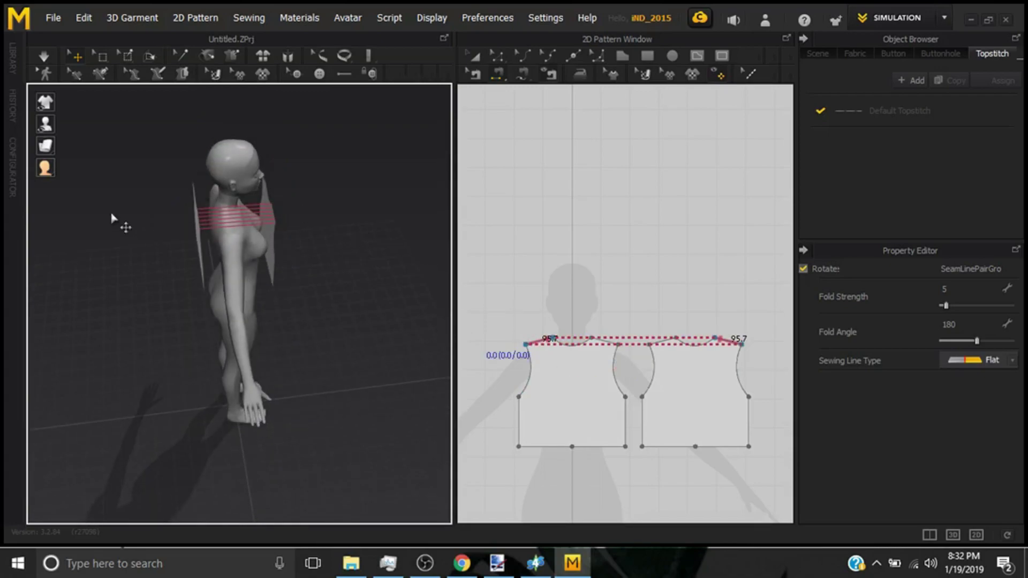
- Redo the misplaced second shoulder seam so both shoulders are joined
left_click(609, 347)
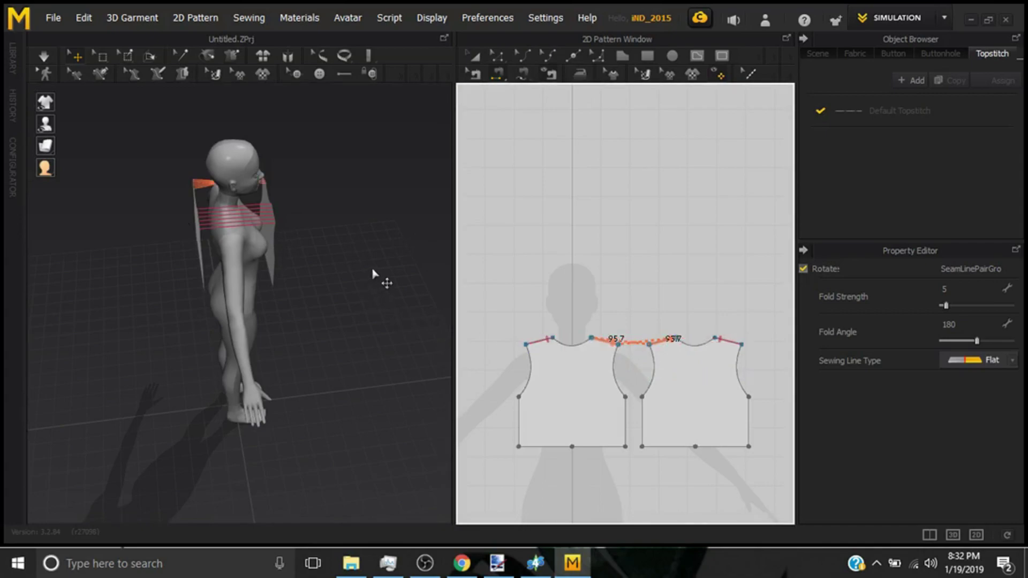
right_click_drag(374, 275, 121, 303)
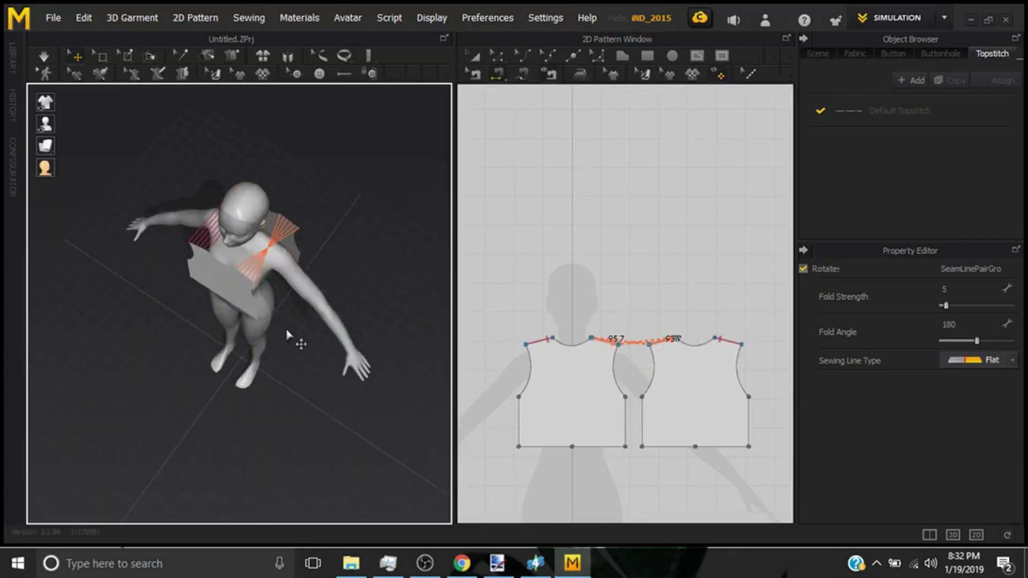
key("2")
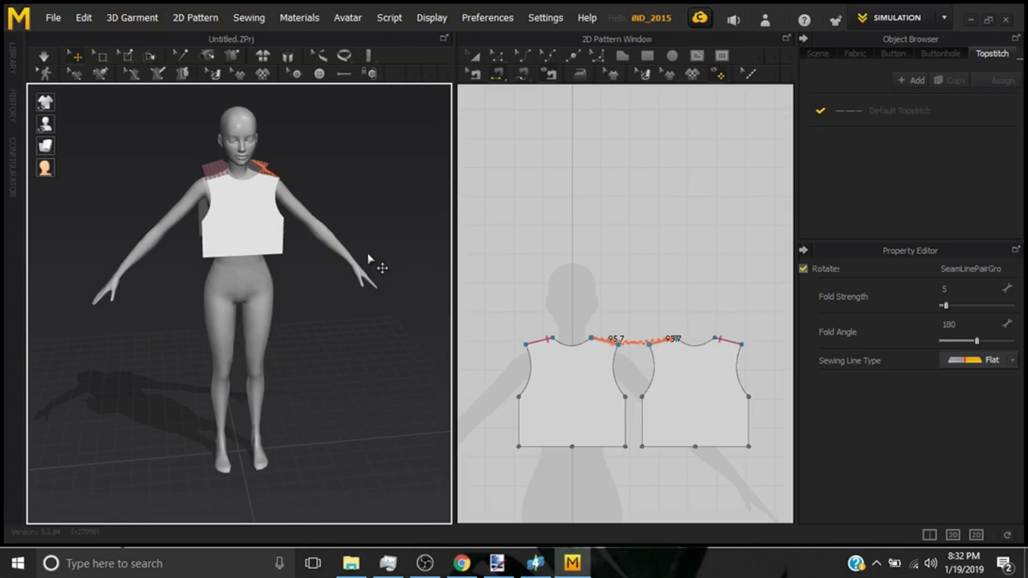
key("ctrl+z")
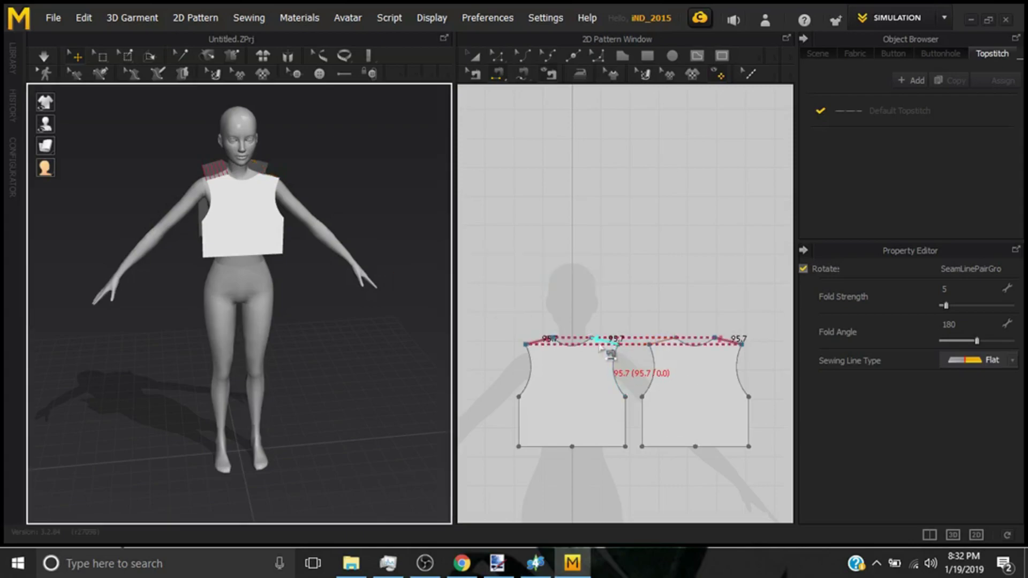
left_click(610, 351)
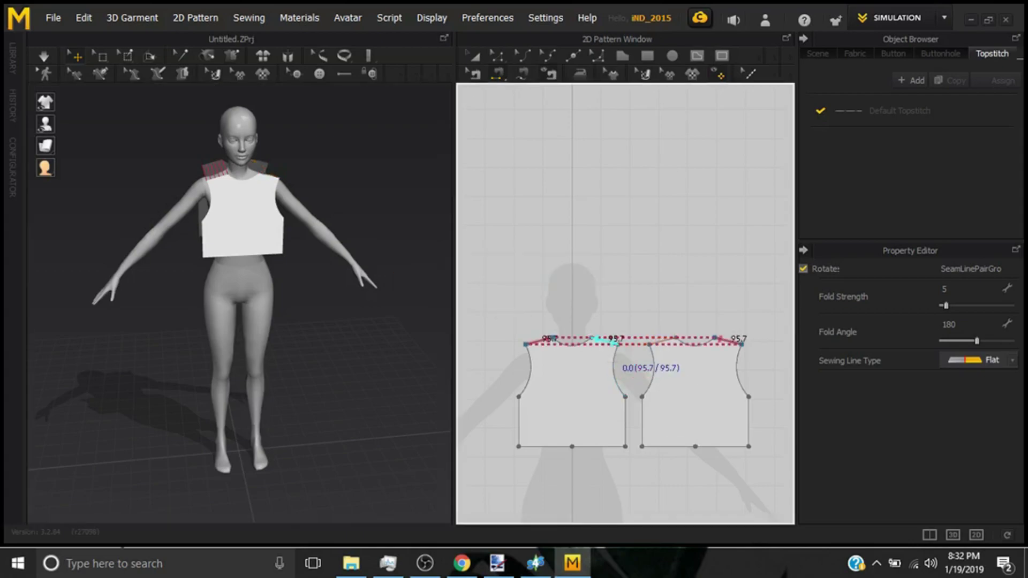
left_click(674, 348)
right_click_drag(402, 314, 183, 349)
key("2")
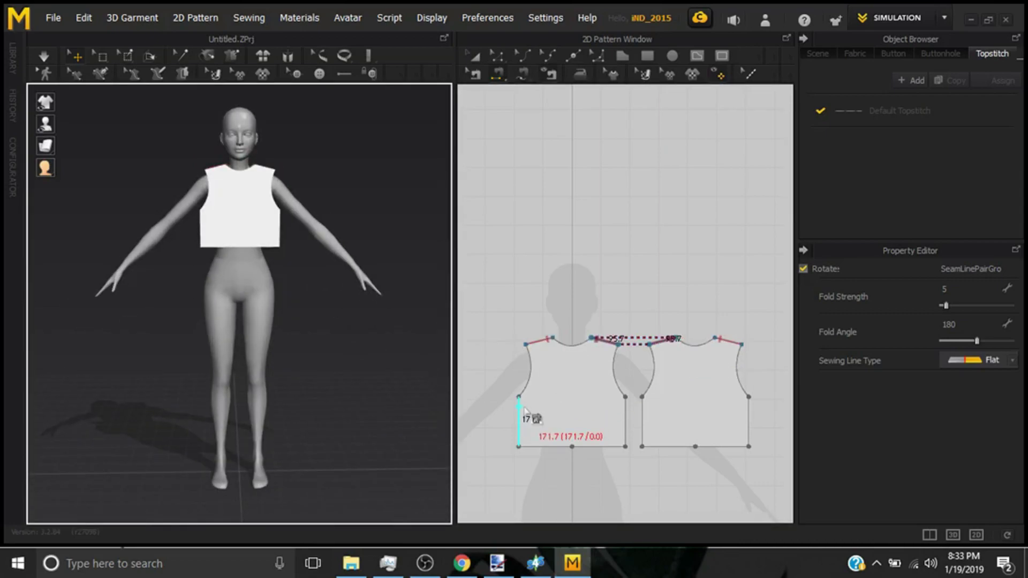
- Join the front and back side edges with an M:N side seam
left_click(521, 412)
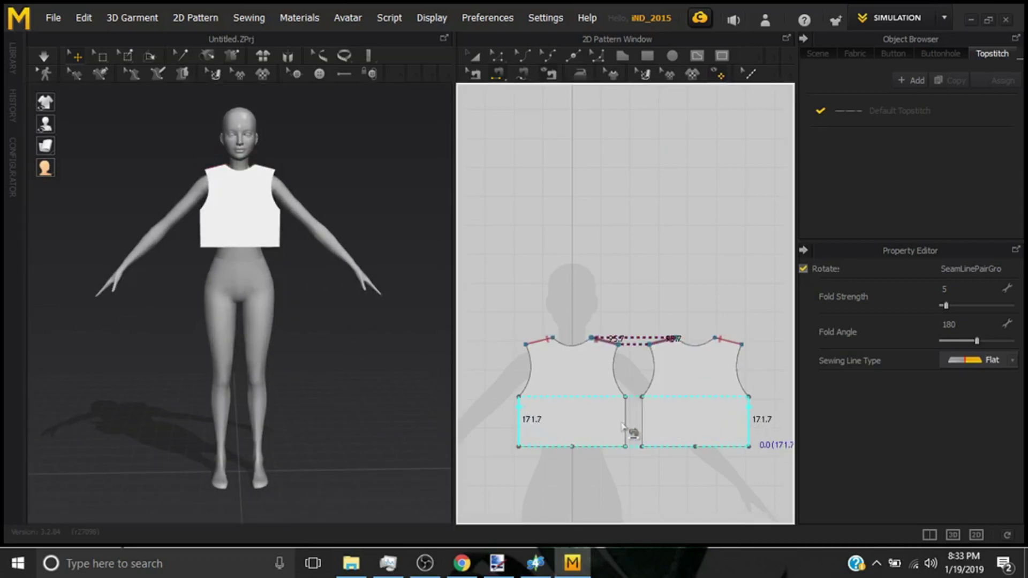
left_click(642, 423)
key("Return")
mouse_move(179, 380)
right_mouse_down()
mouse_move(491, 384)
mouse_move(659, 362)
mouse_move(804, 367)
mouse_move(872, 424)
mouse_move(266, 332)
mouse_move(114, 361)
mouse_move(188, 368)
mouse_move(164, 366)
right_mouse_up()
- Run the cloth simulation to drape the sewn bodice onto the avatar and inspect the fit
key("space")
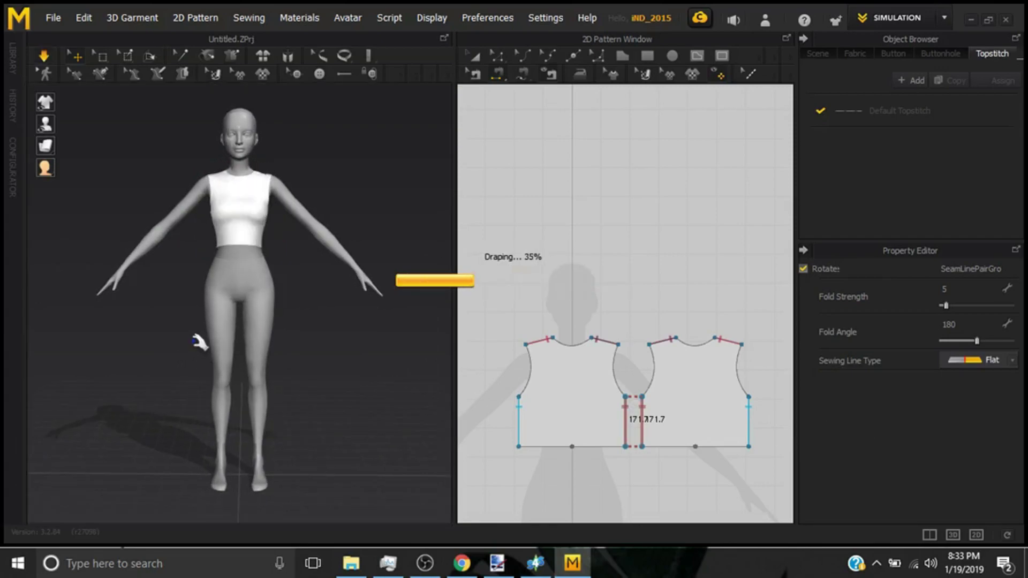
right_click_drag(287, 338, 168, 356)
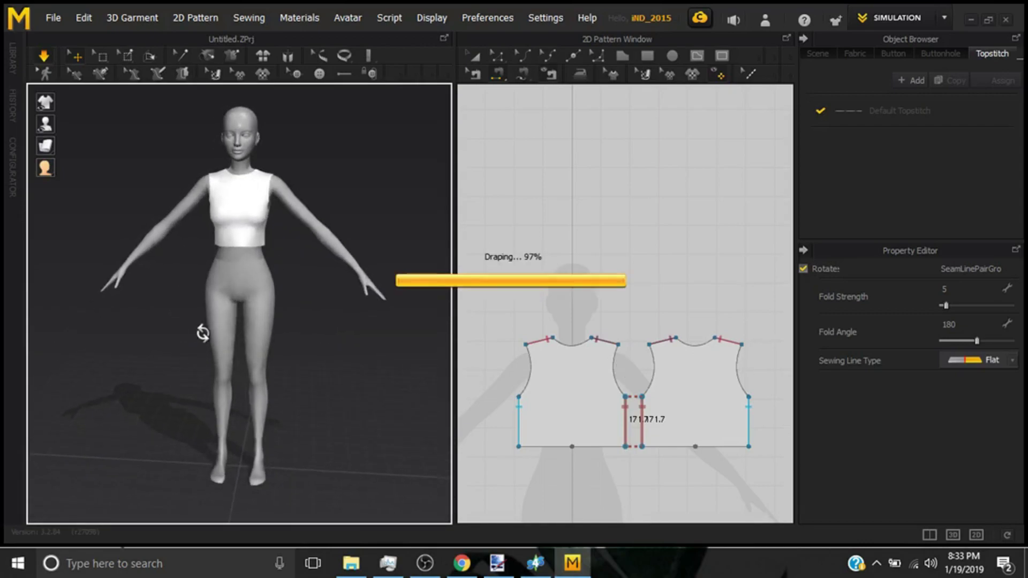
scroll(214, 343, "up", 3)
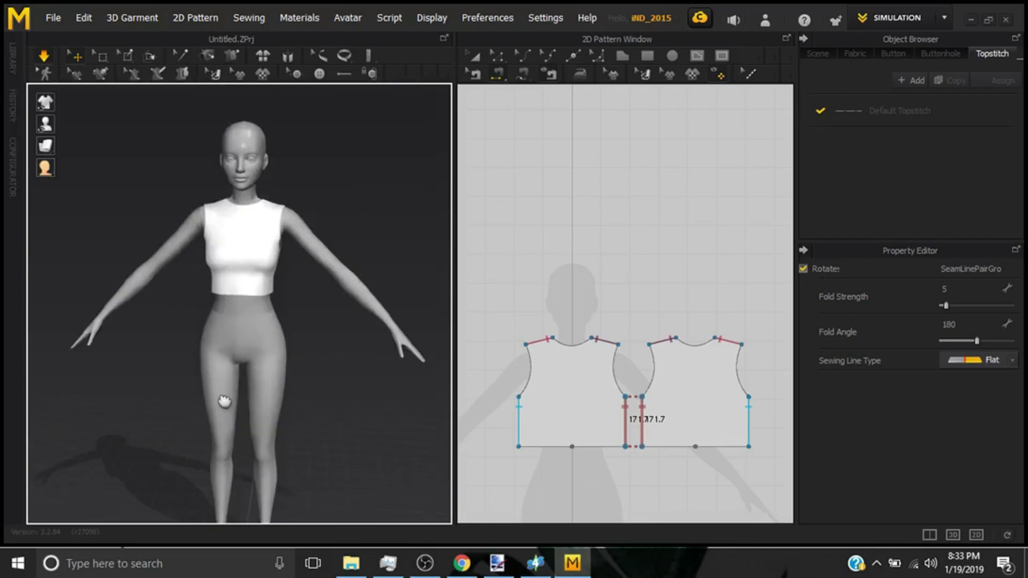
right_click_drag(227, 402, 231, 343)
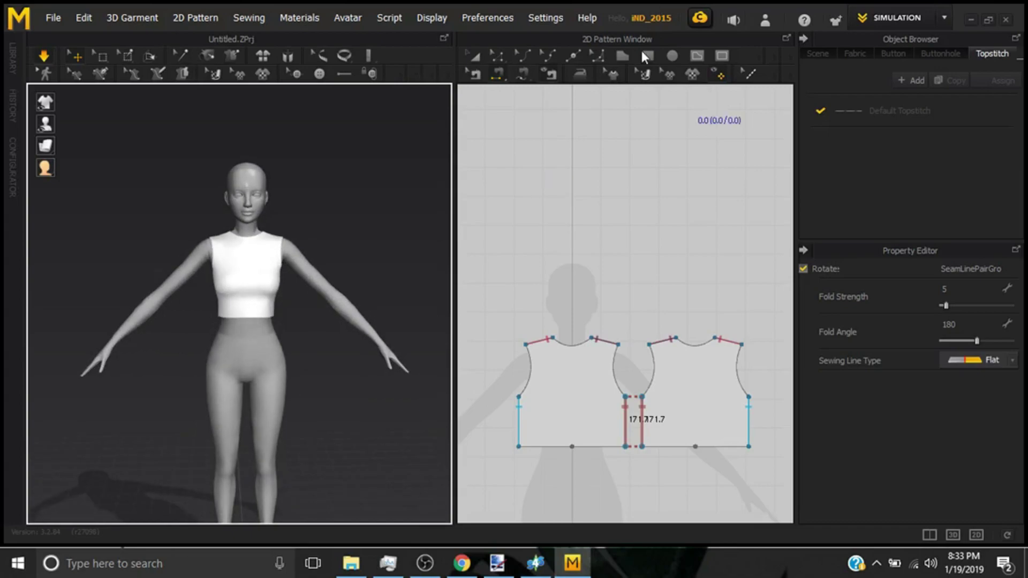
- Draw a tall narrow rectangle pattern left of the bodice, discarding two trial rectangles
left_click(645, 54)
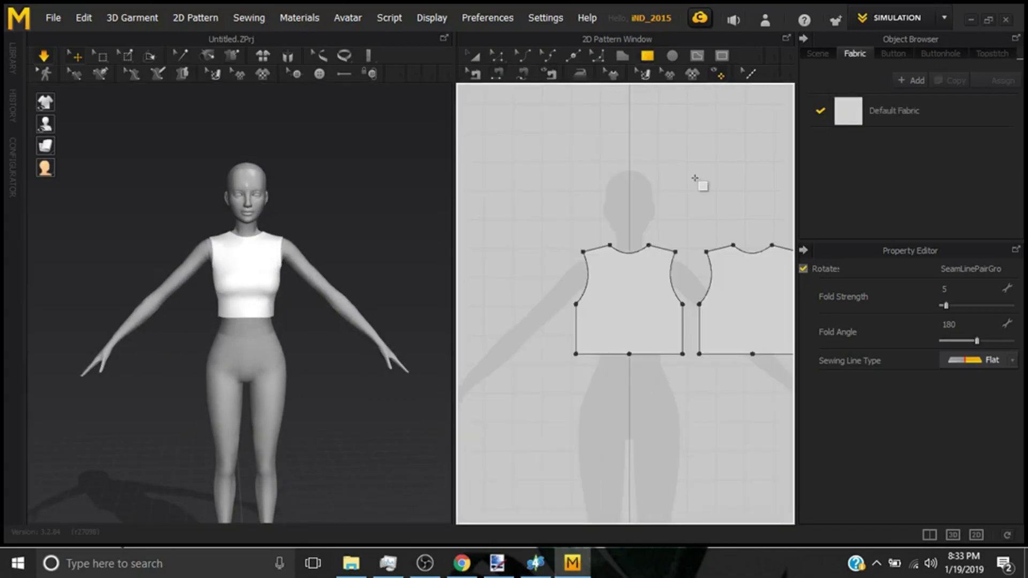
right_click_drag(696, 182, 726, 144)
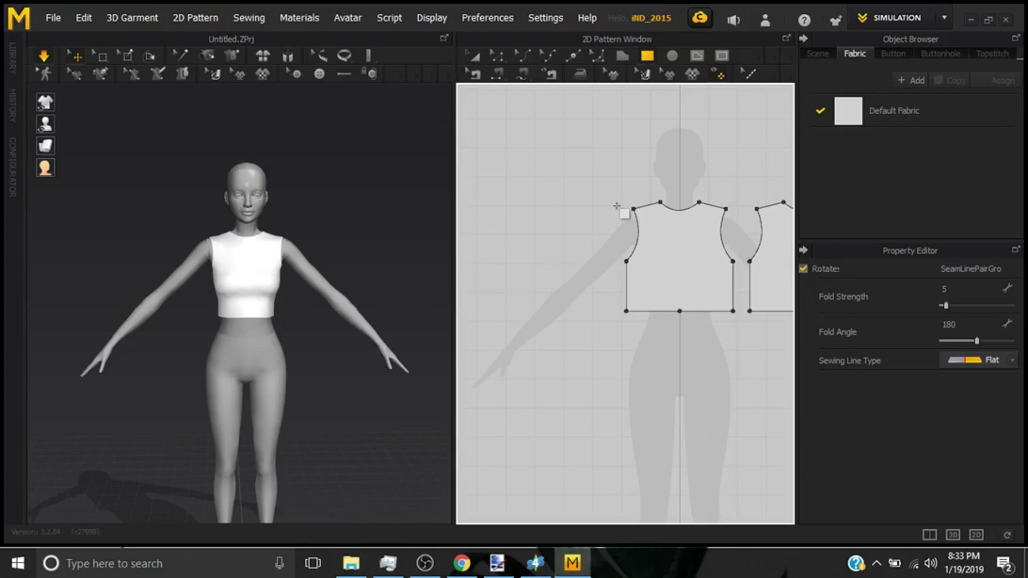
left_click_drag(617, 208, 606, 228)
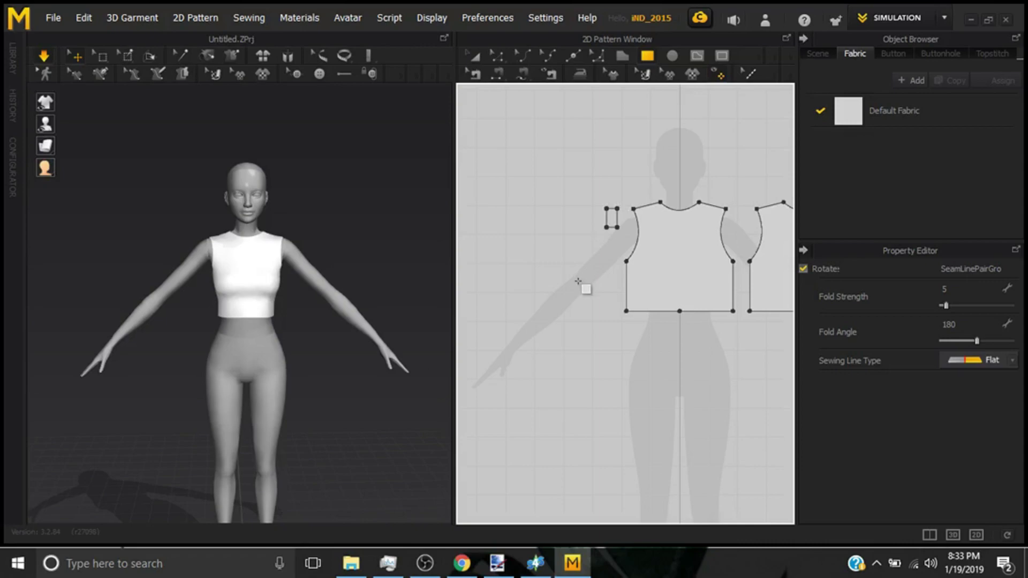
left_click_drag(573, 284, 603, 232)
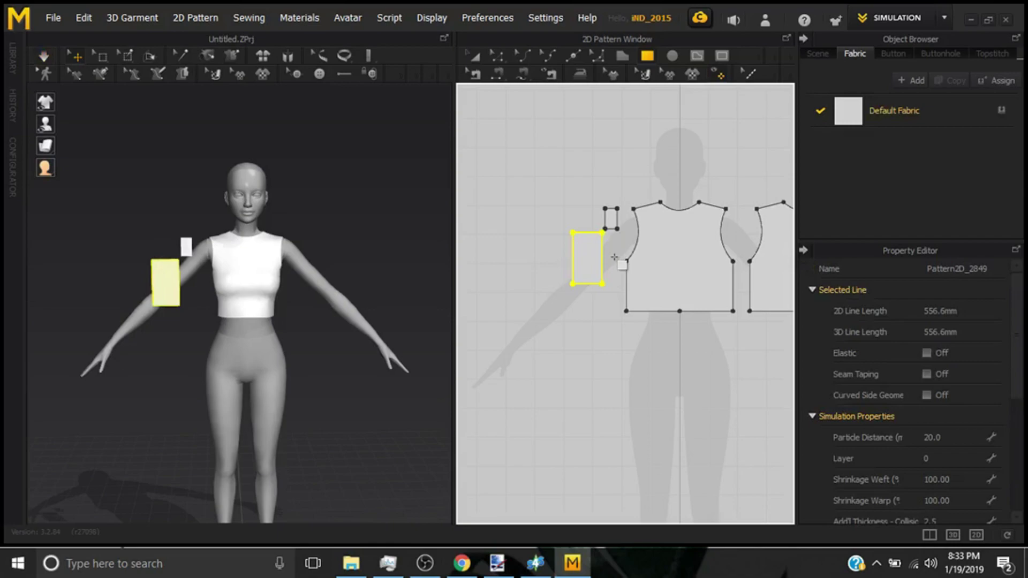
key("ctrl+z")
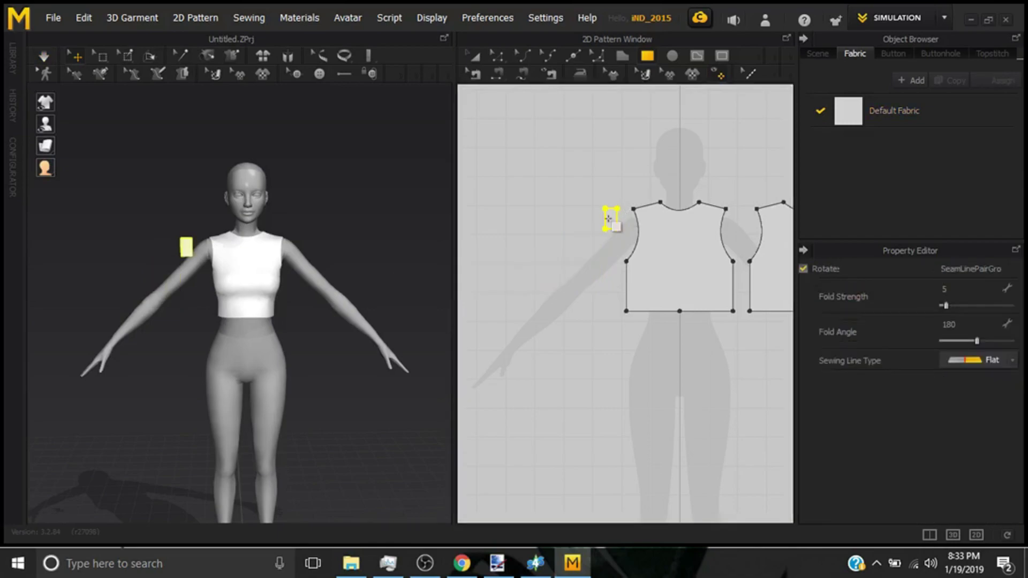
key("ctrl+z")
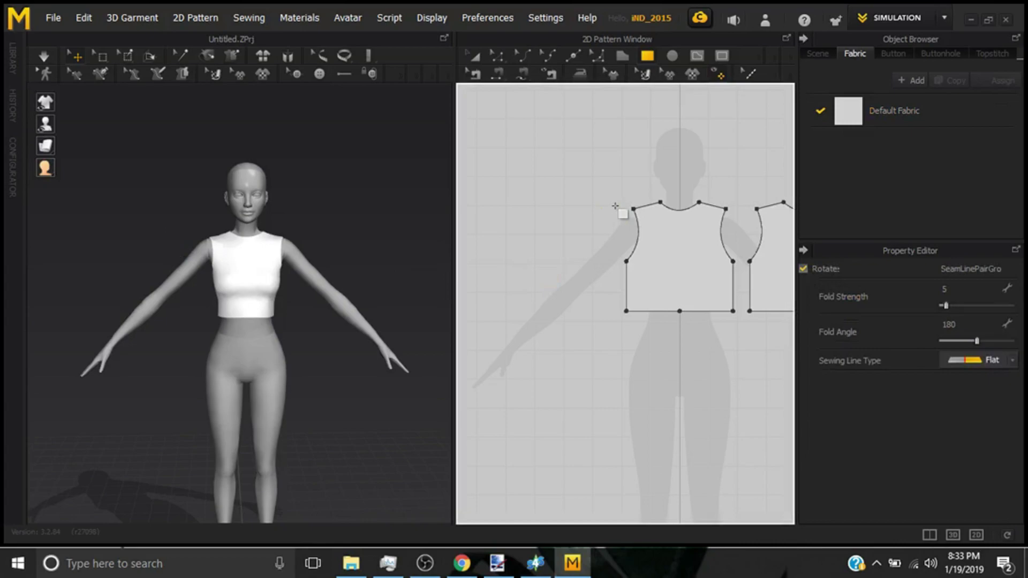
left_click_drag(616, 206, 569, 378)
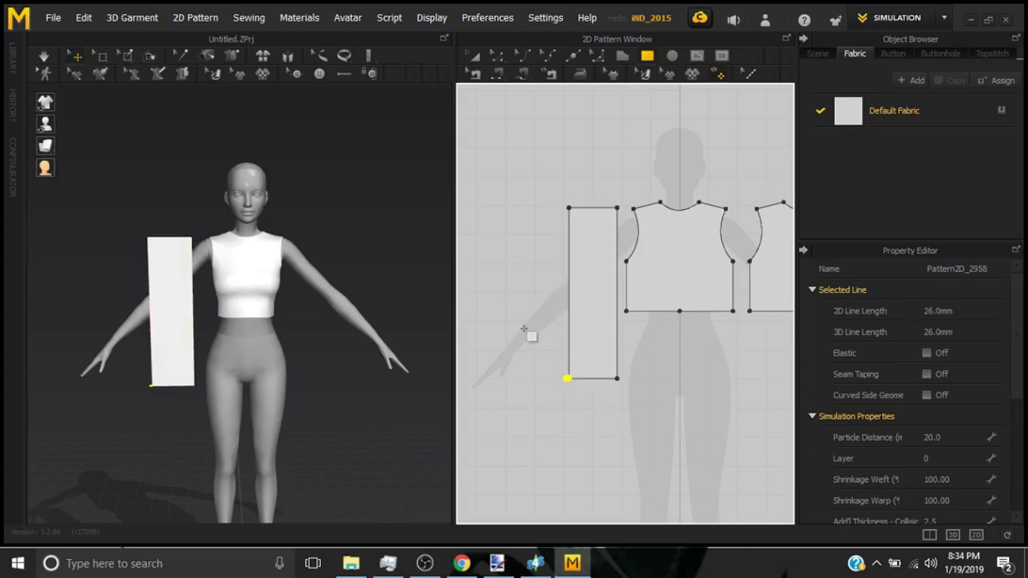
- Add a curve point to the rectangle's top edge and pull it into a rounded sleeve cap
left_click(524, 55)
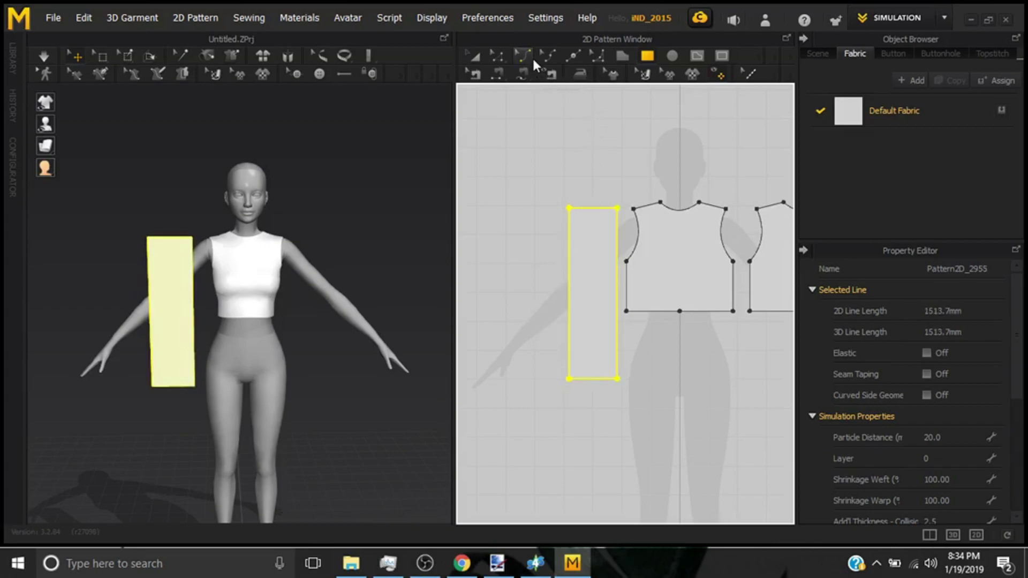
left_click(498, 56)
left_click(521, 54)
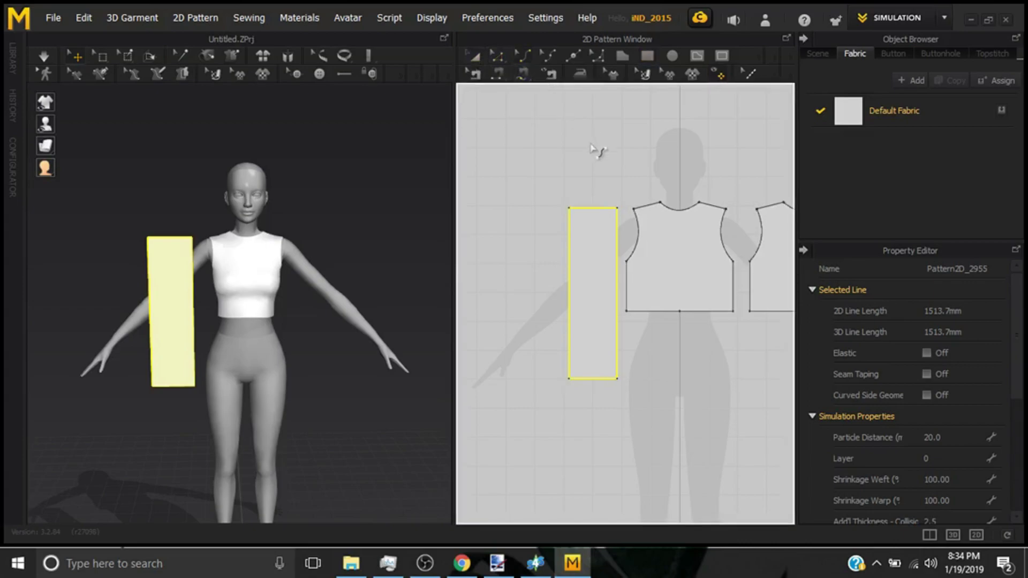
left_click(596, 209)
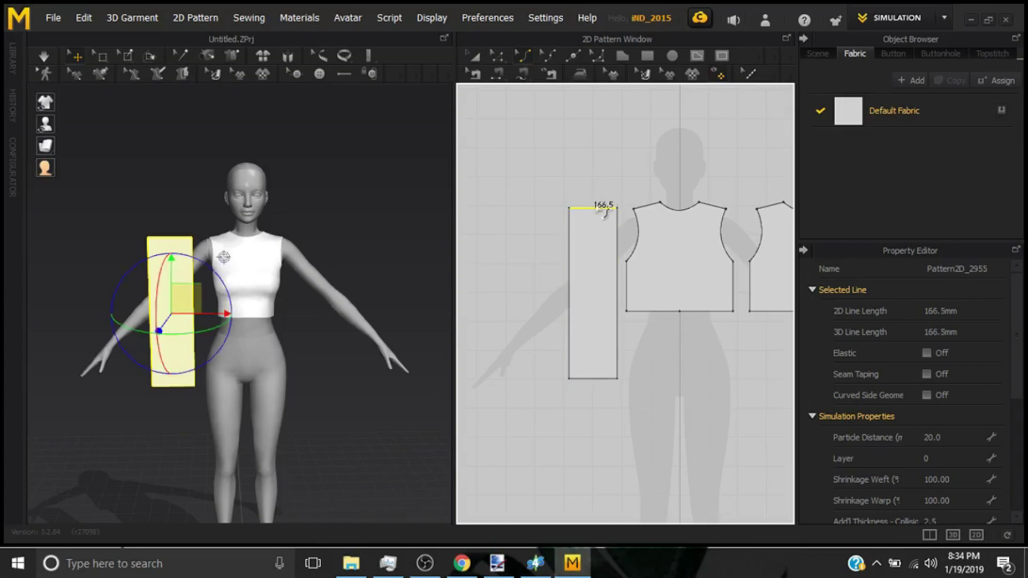
left_click_drag(604, 210, 601, 197)
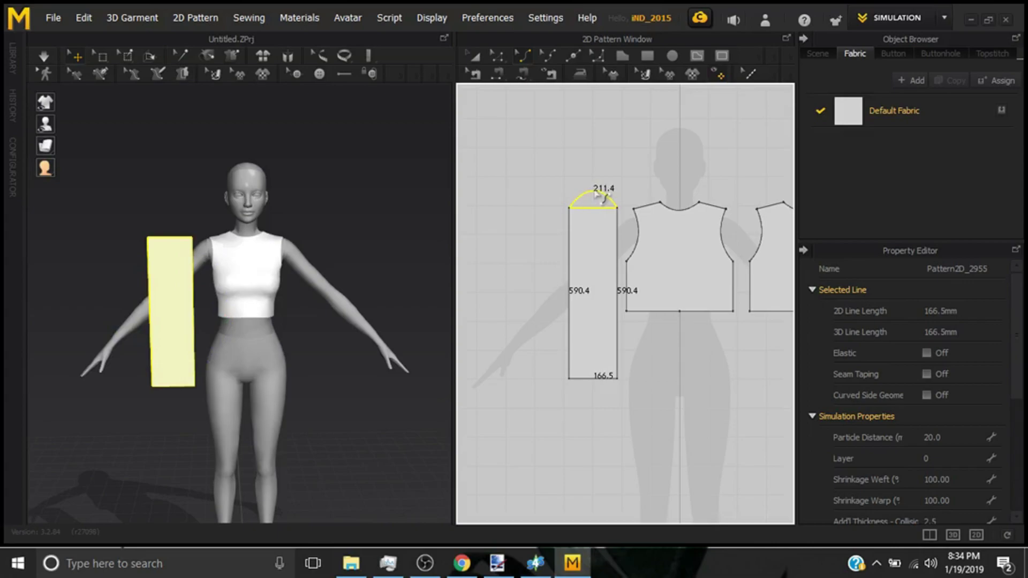
left_click_drag(599, 192, 600, 192)
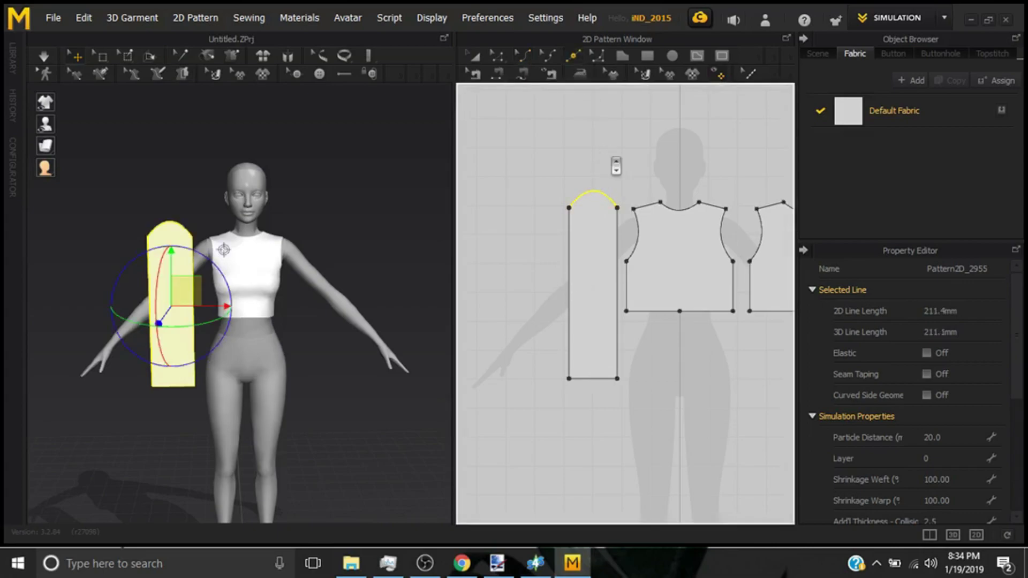
scroll(613, 161, "up", 3)
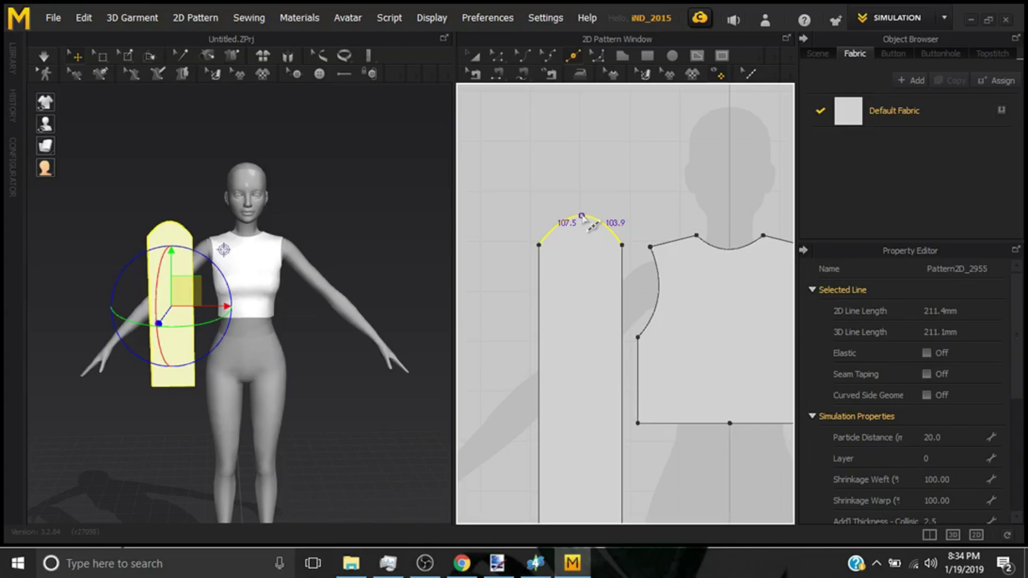
left_click_drag(582, 218, 581, 220)
- Widen the sleeve pattern toward the left with Transform Pattern
left_click(467, 56)
scroll(610, 287, "down", 2)
left_click(610, 287)
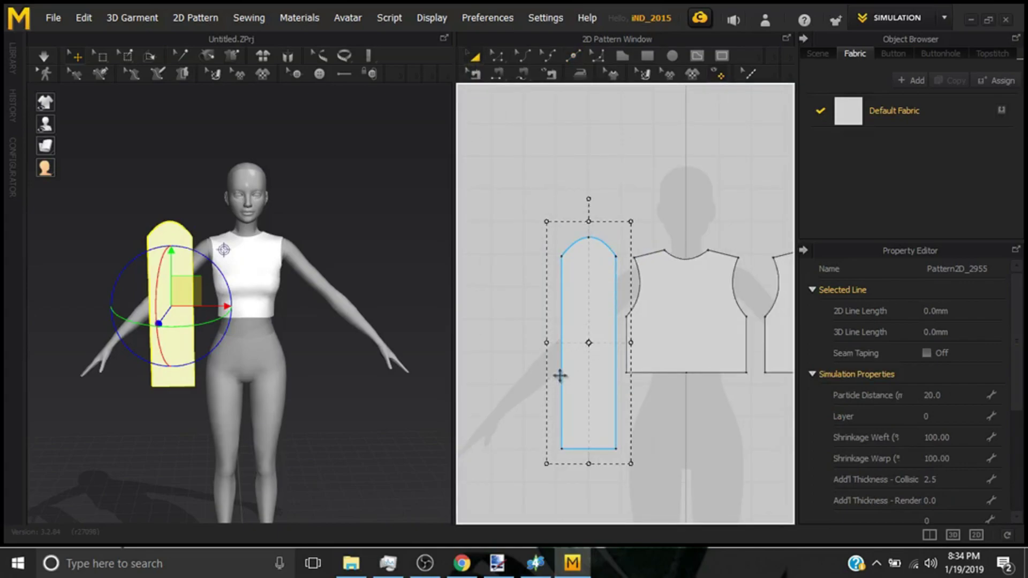
left_click(561, 372)
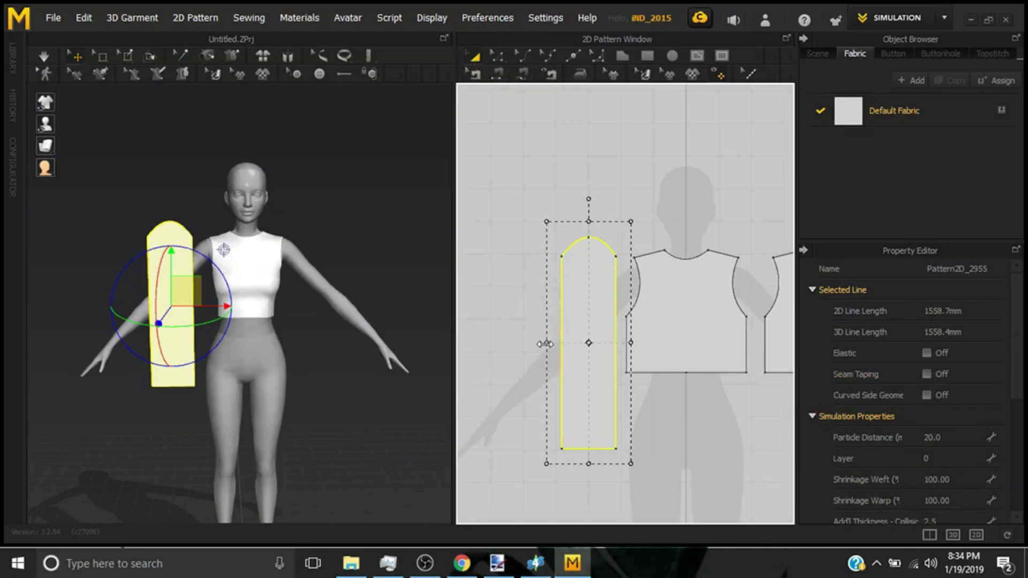
left_click_drag(545, 346, 534, 354)
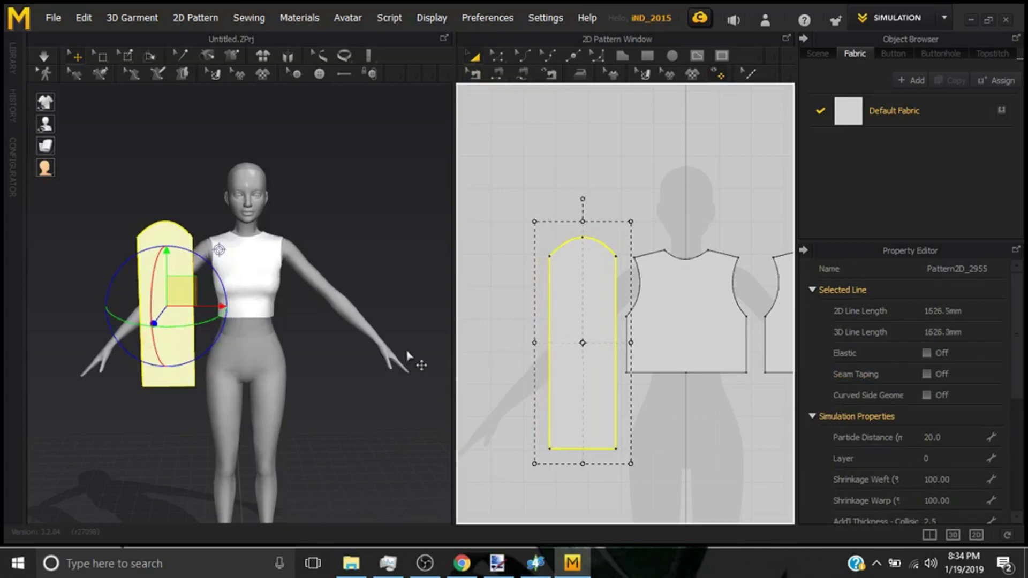
- Tilt the sleeve piece slightly in 3D beside the avatar's arm
scroll(416, 372, "down", 2)
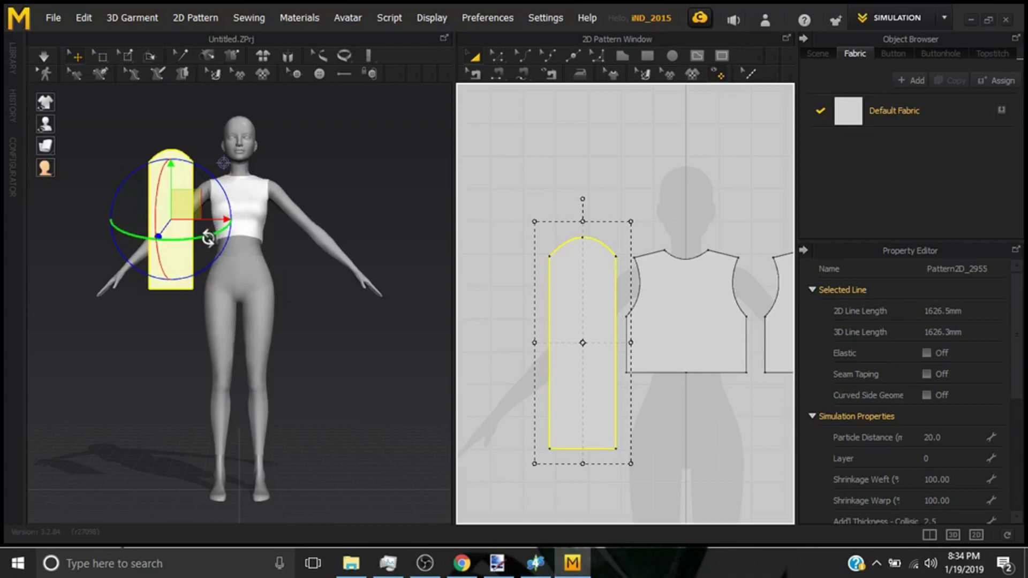
left_click_drag(207, 231, 62, 248)
right_click_drag(157, 259, 202, 256)
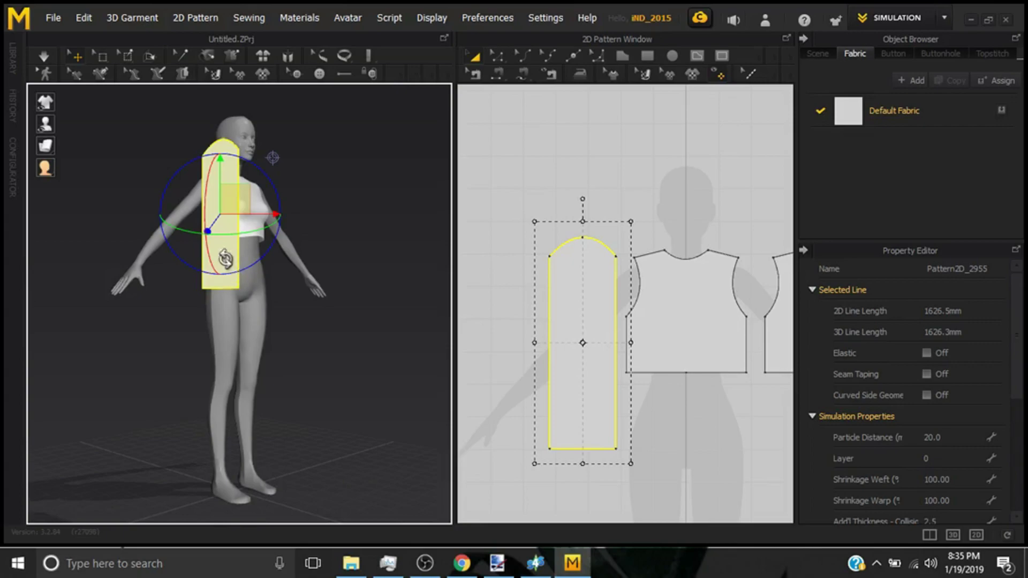
- Flip the sleeve piece's normal and rotate it diagonally to match the arm
right_click(225, 258)
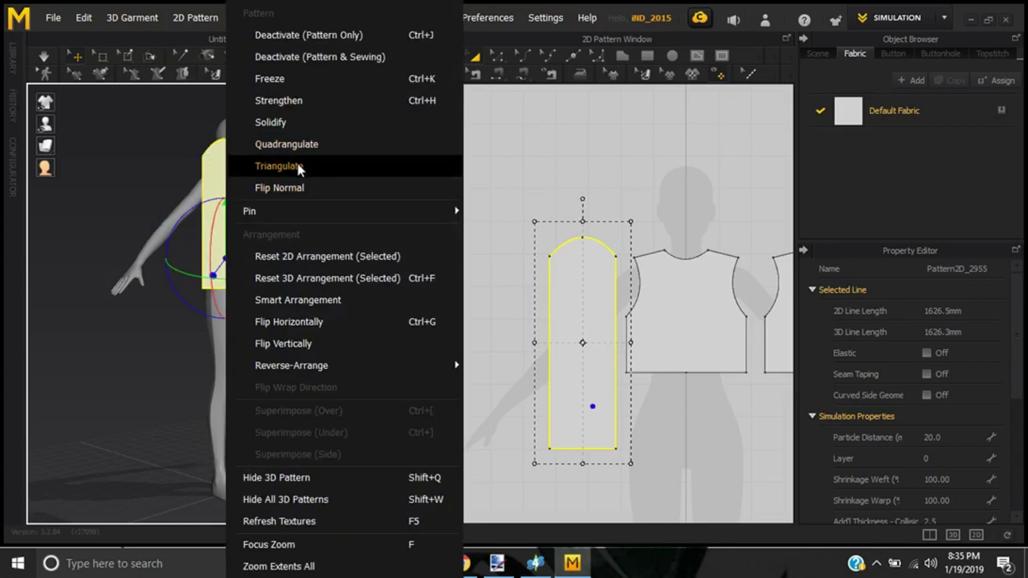
left_click(284, 188)
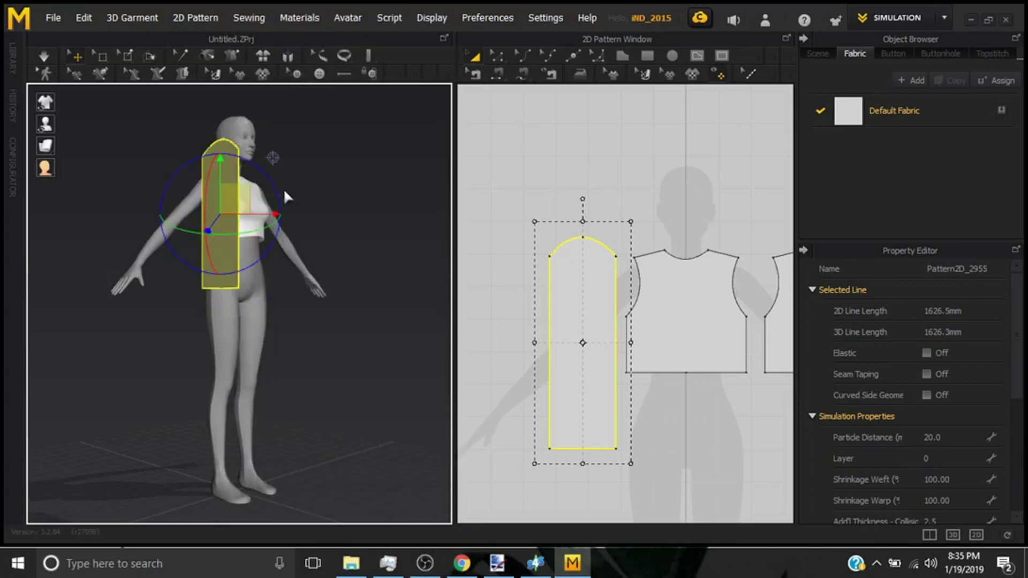
key("2")
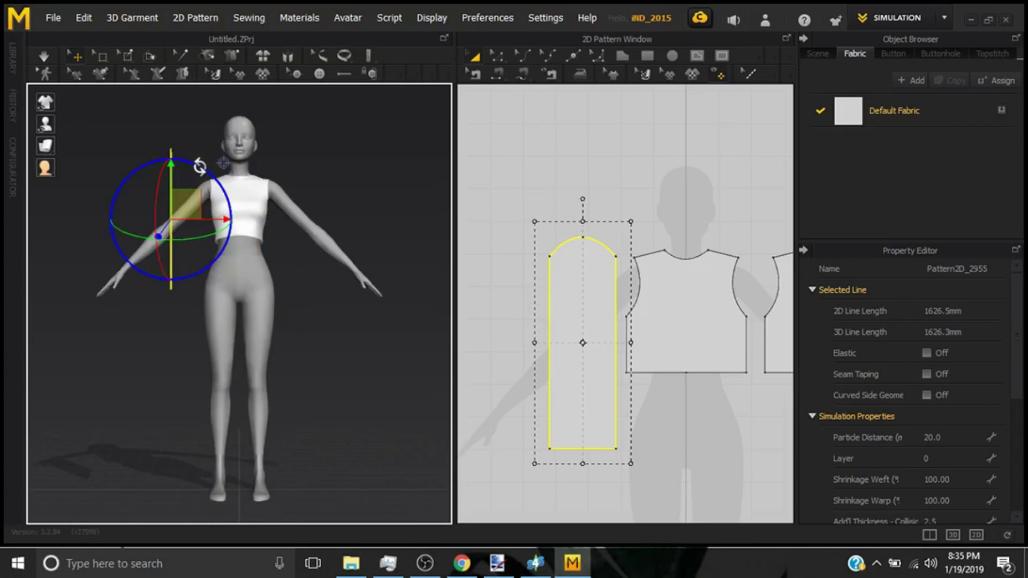
left_click_drag(200, 161, 228, 199)
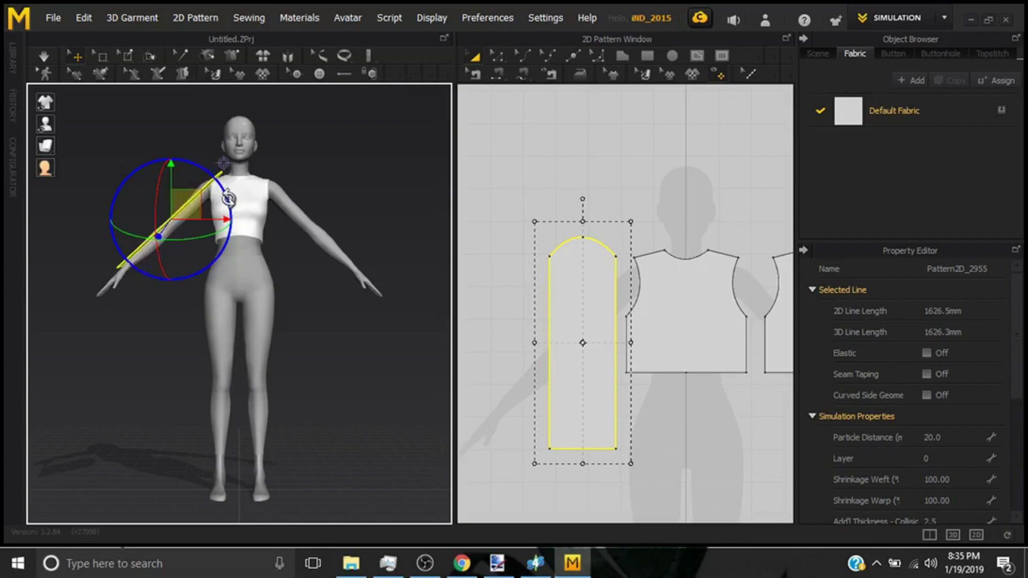
right_click_drag(242, 231, 244, 226)
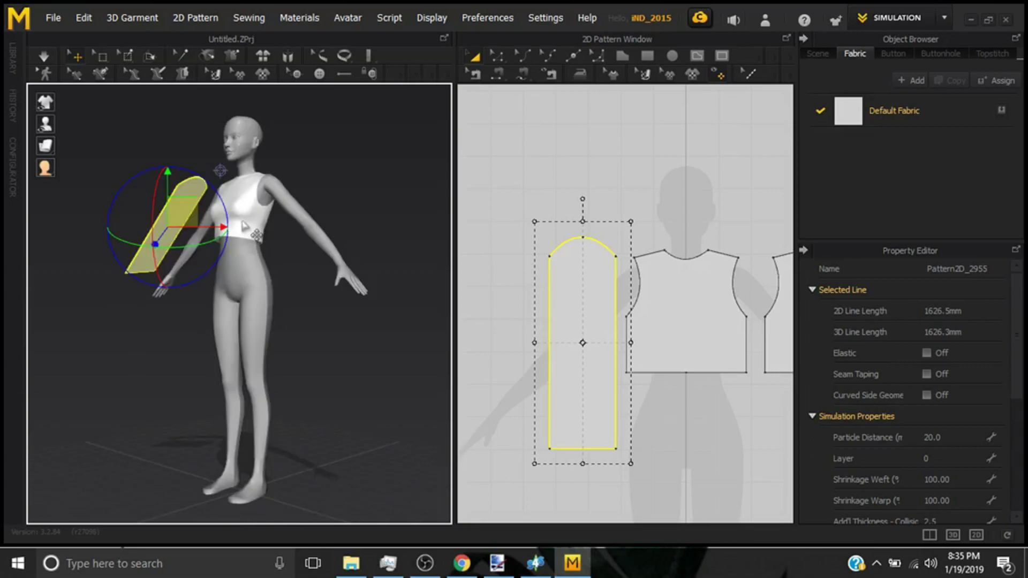
- Position the sleeve piece along the avatar's outstretched right arm up to the shoulder
key("6")
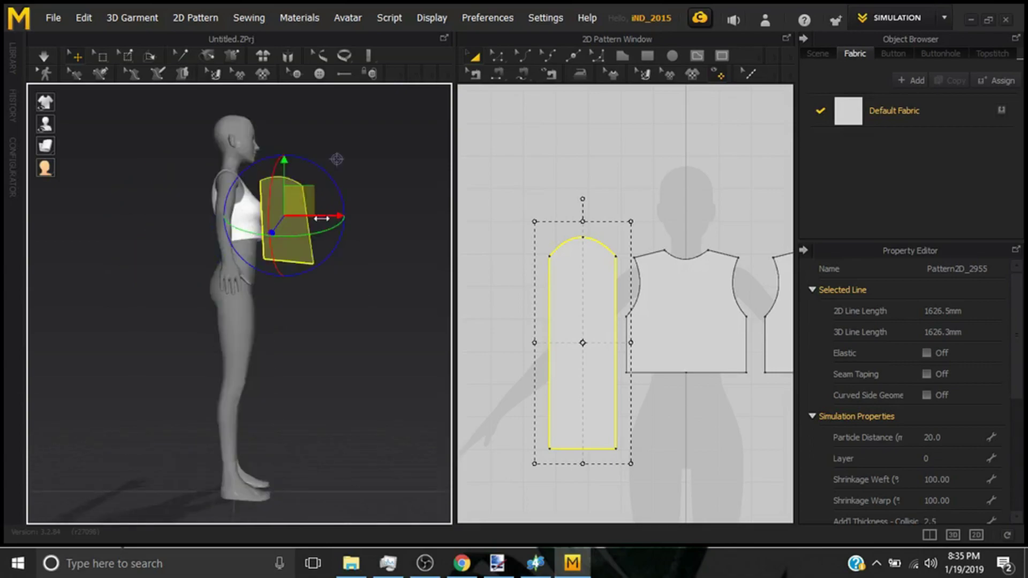
left_click_drag(292, 241, 236, 242)
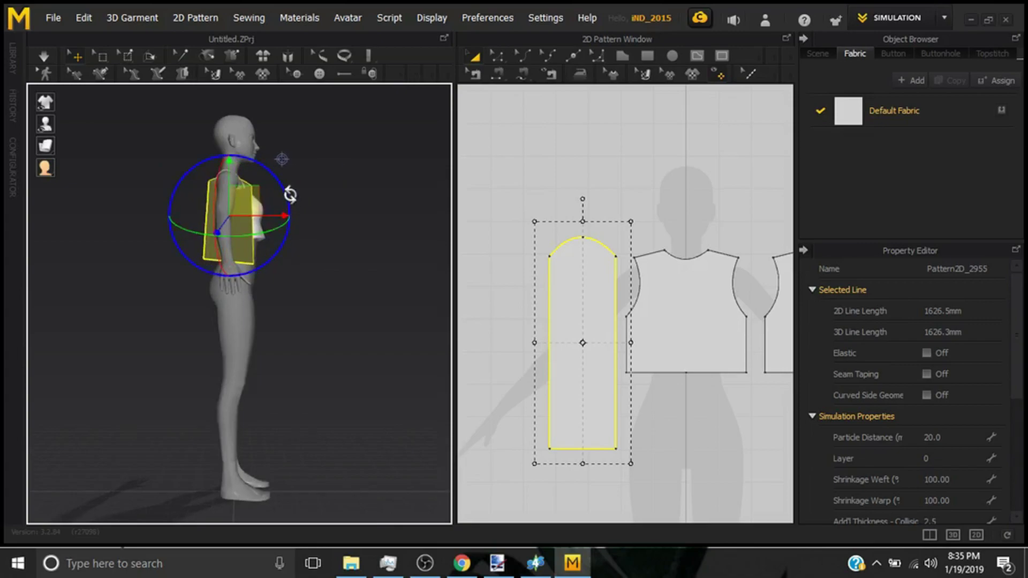
mouse_move(290, 189)
left_mouse_down()
mouse_move(290, 177)
mouse_move(294, 196)
left_mouse_up()
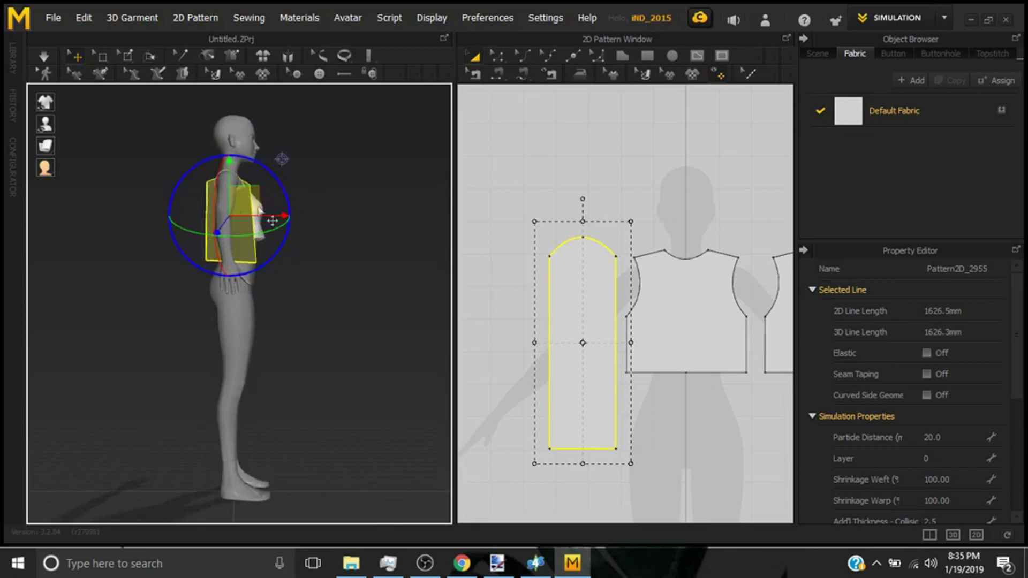
mouse_move(228, 176)
left_mouse_down()
mouse_move(224, 141)
mouse_move(225, 160)
left_mouse_up()
right_click_drag(225, 160, 67, 202)
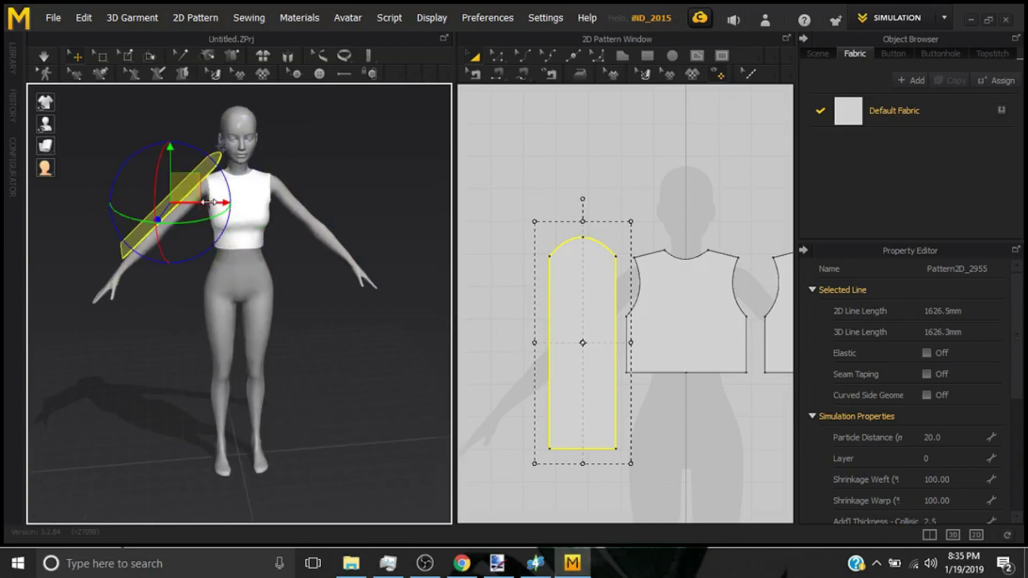
left_click_drag(208, 209, 182, 210)
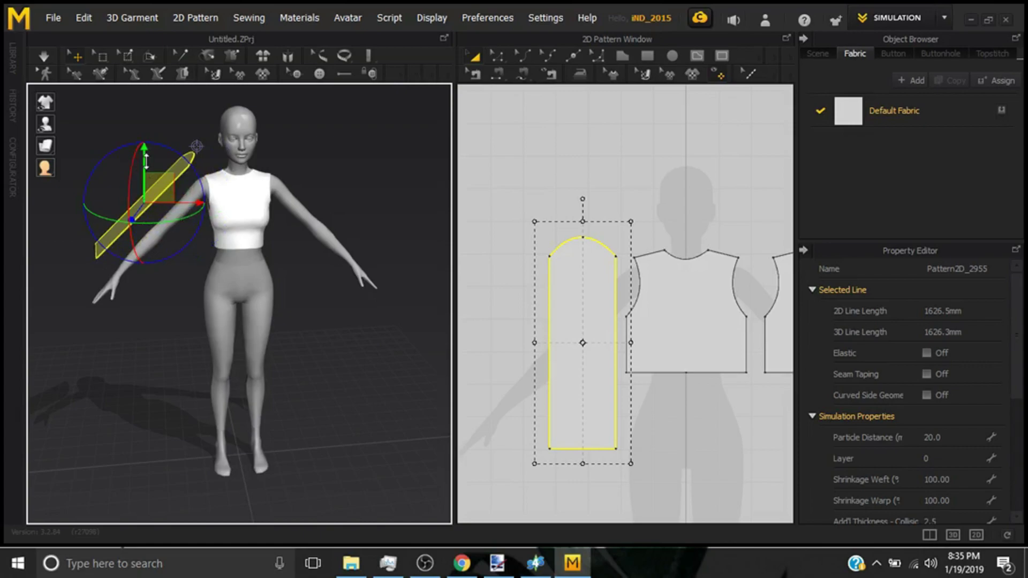
left_click_drag(147, 176, 147, 195)
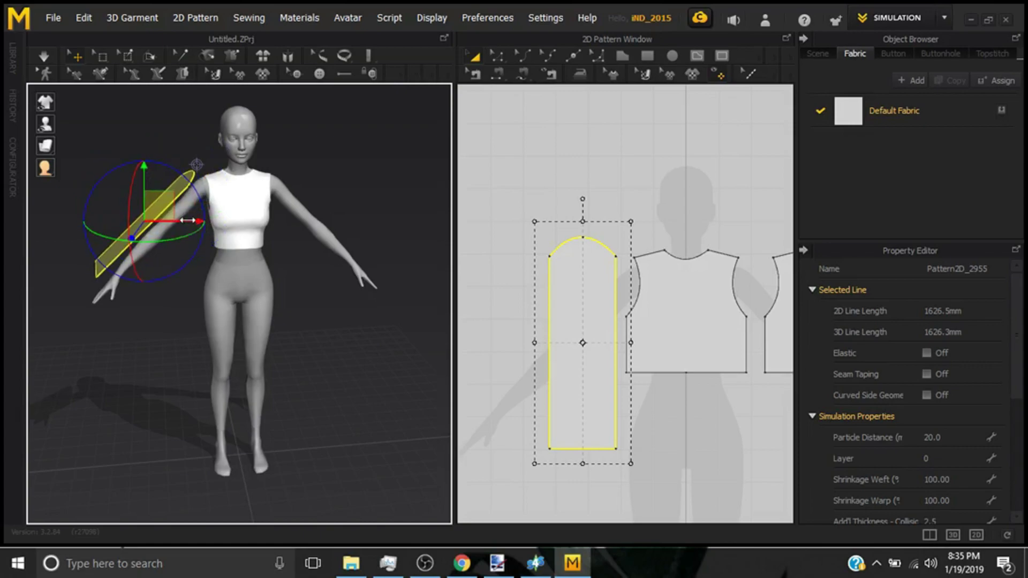
right_click_drag(124, 212, 156, 251)
right_click_drag(238, 288, 266, 260)
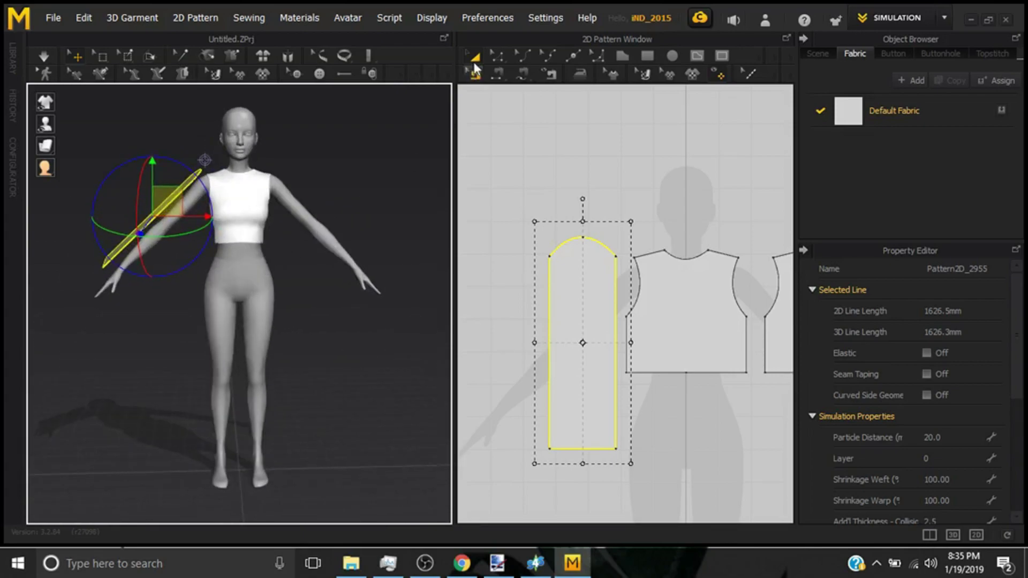
- Sew the sleeve cap to the front and back armholes, then run the simulation
left_click(497, 75)
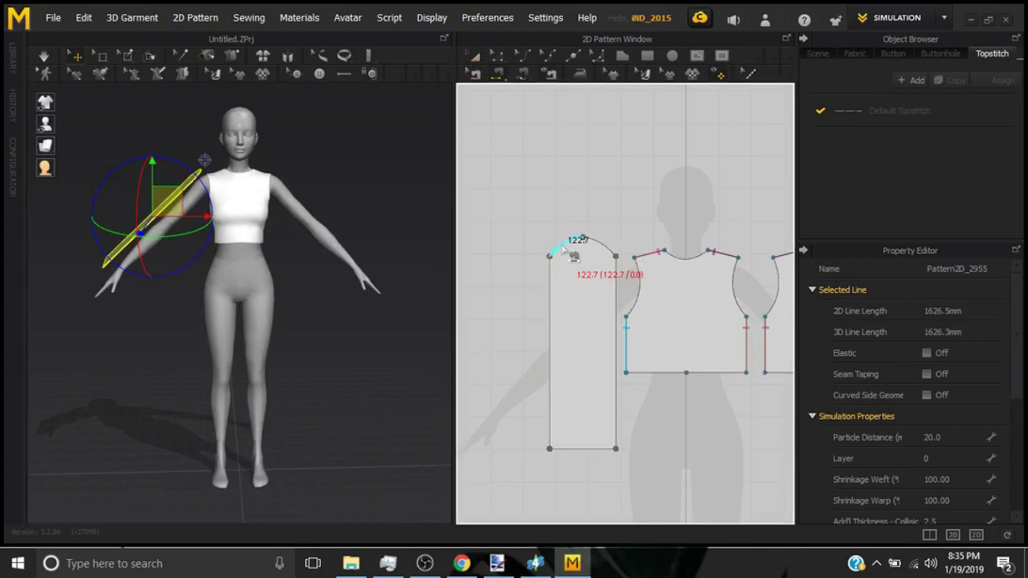
left_click(634, 258)
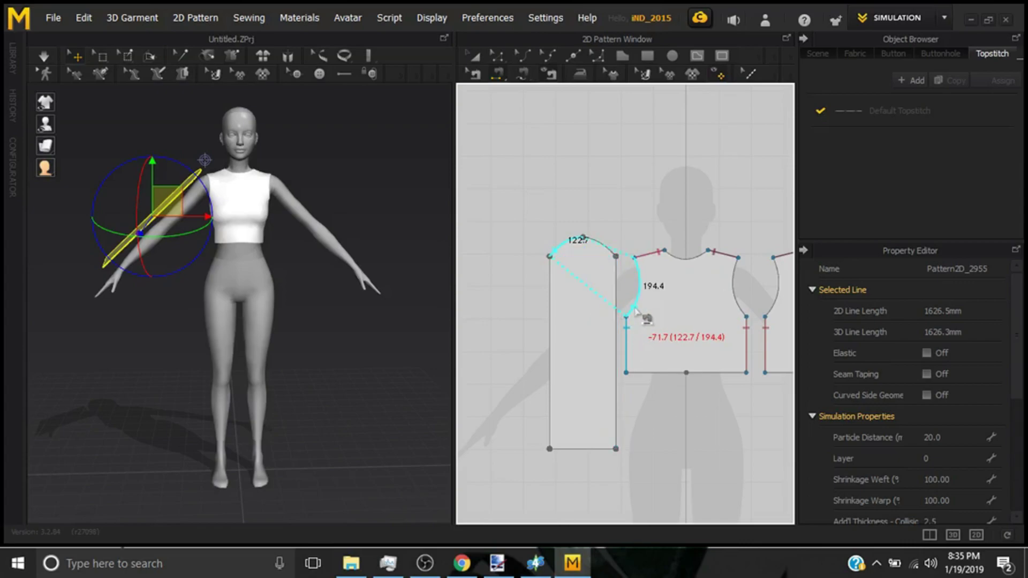
left_click(635, 311)
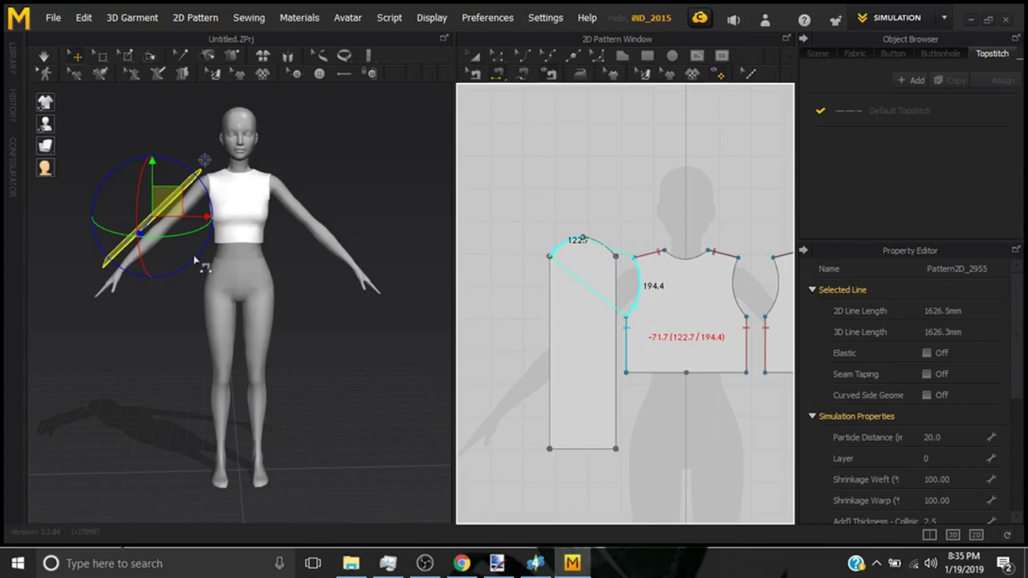
left_click(291, 255)
scroll(280, 268, "up", 3)
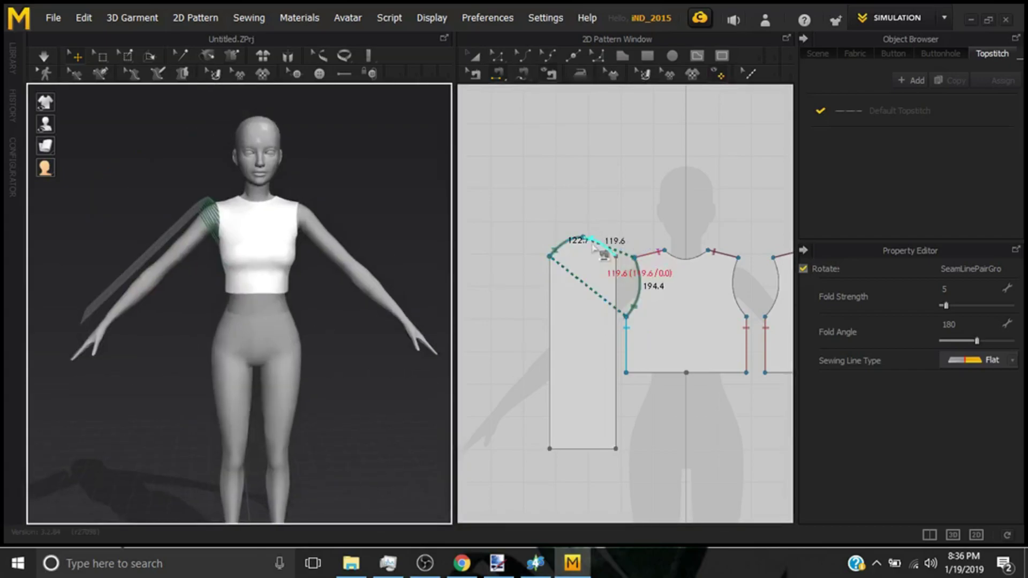
right_click_drag(493, 259, 508, 260)
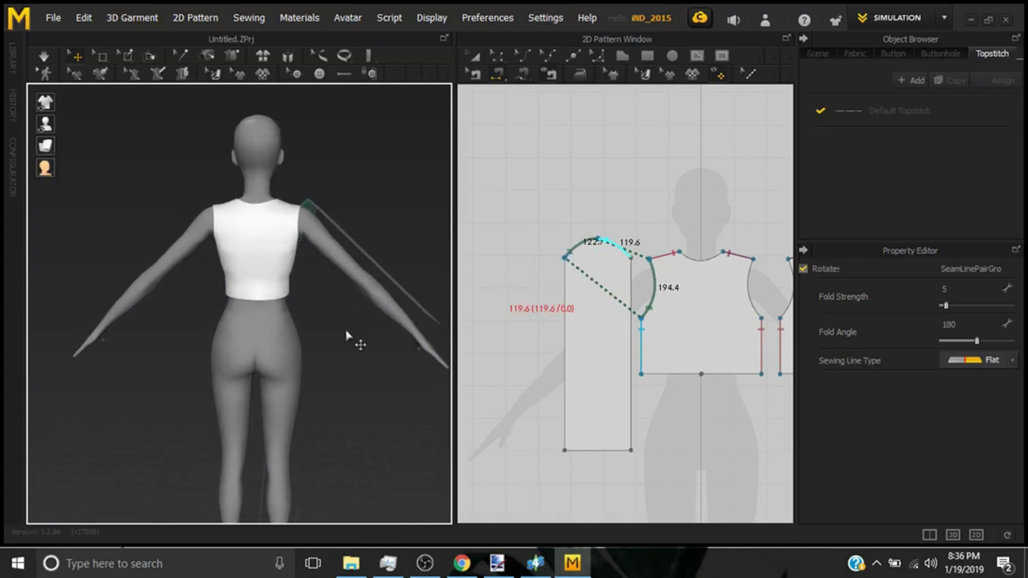
scroll(532, 261, "down", 5)
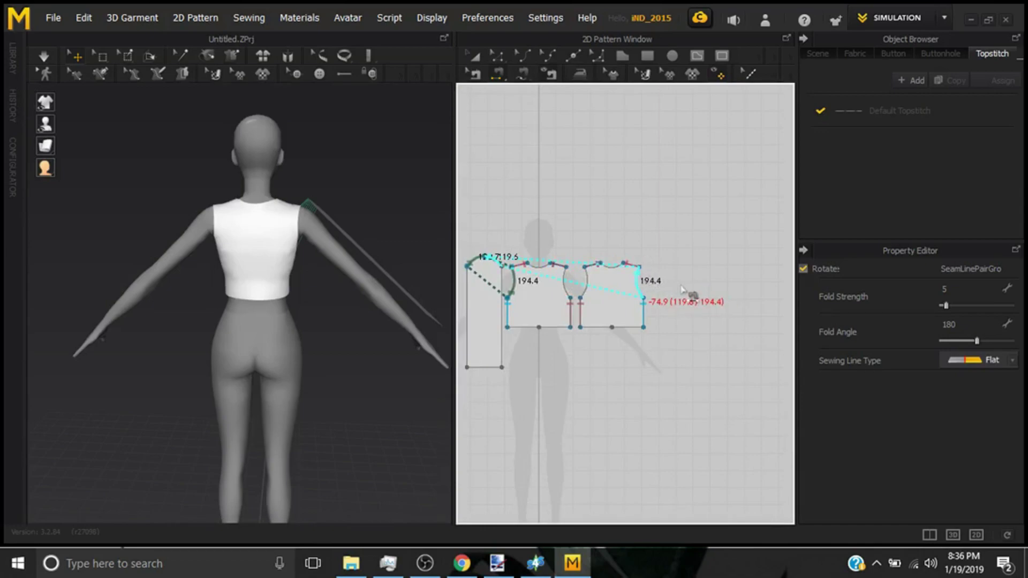
left_click(640, 281)
right_click_drag(286, 262, 143, 259)
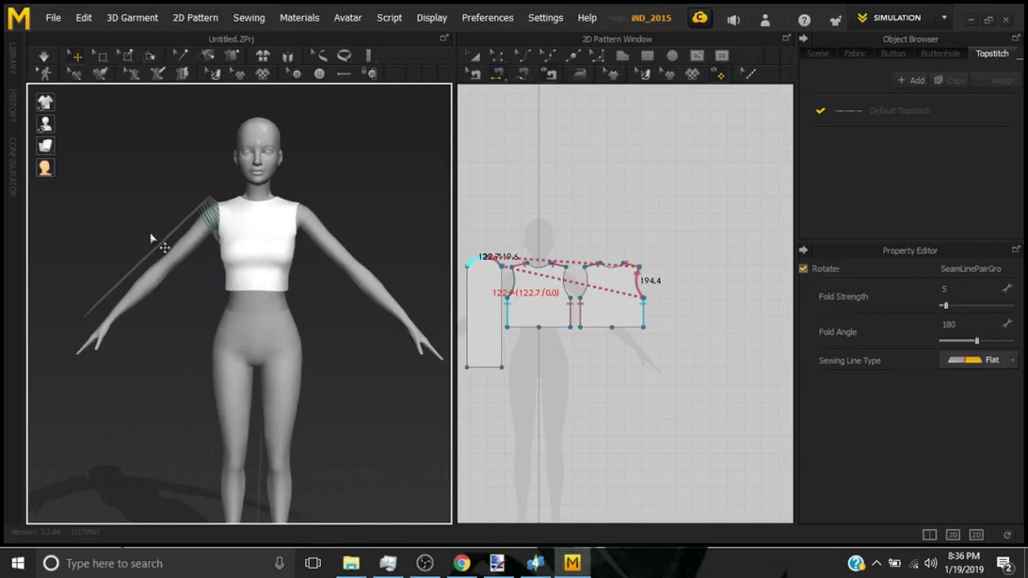
key("space")
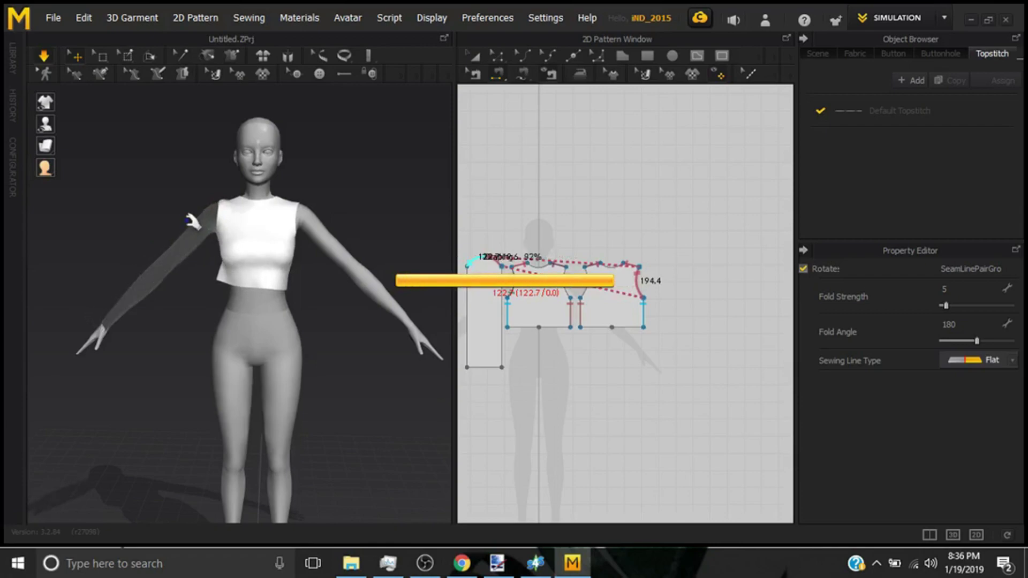
- Select the draped sleeve on the avatar, view it from behind, and select its pattern piece
left_click(178, 224)
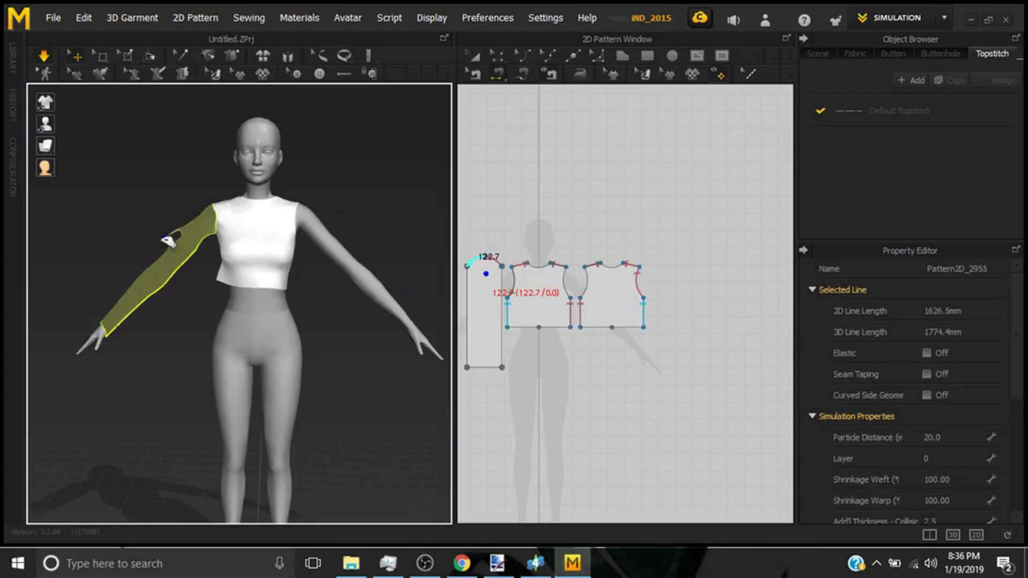
right_click_drag(214, 273, 251, 259)
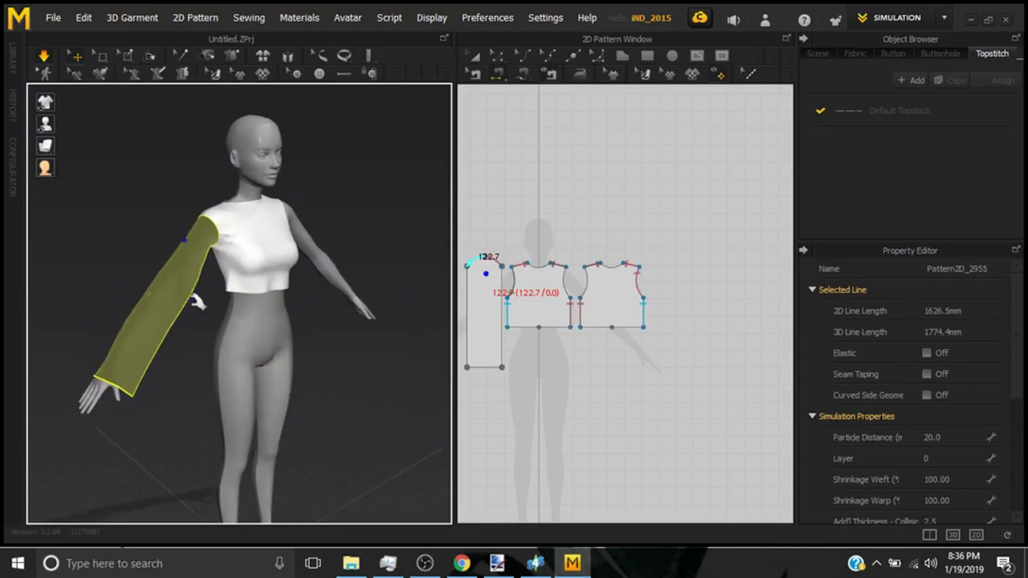
right_click_drag(374, 328, 489, 268)
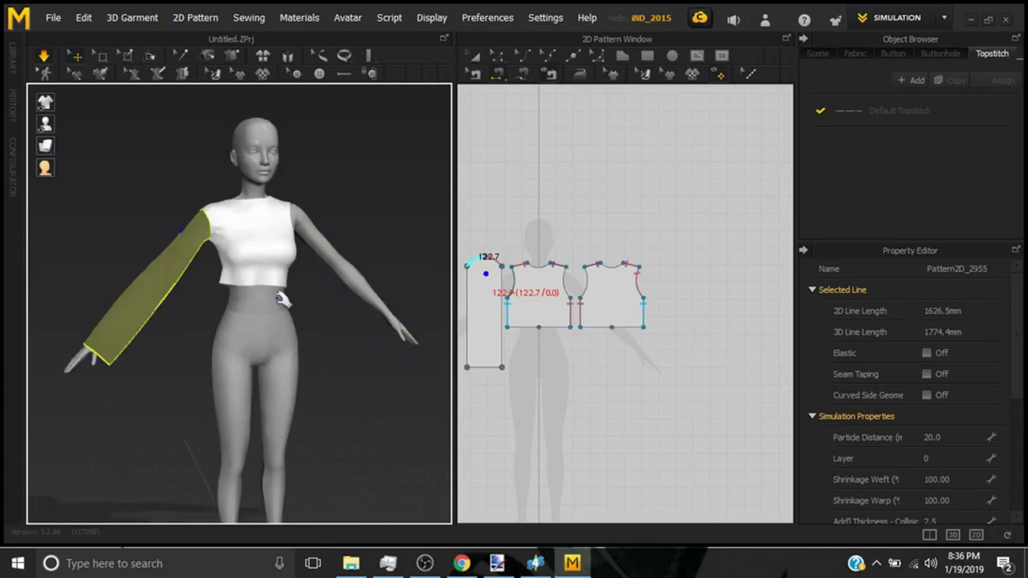
left_click(476, 304)
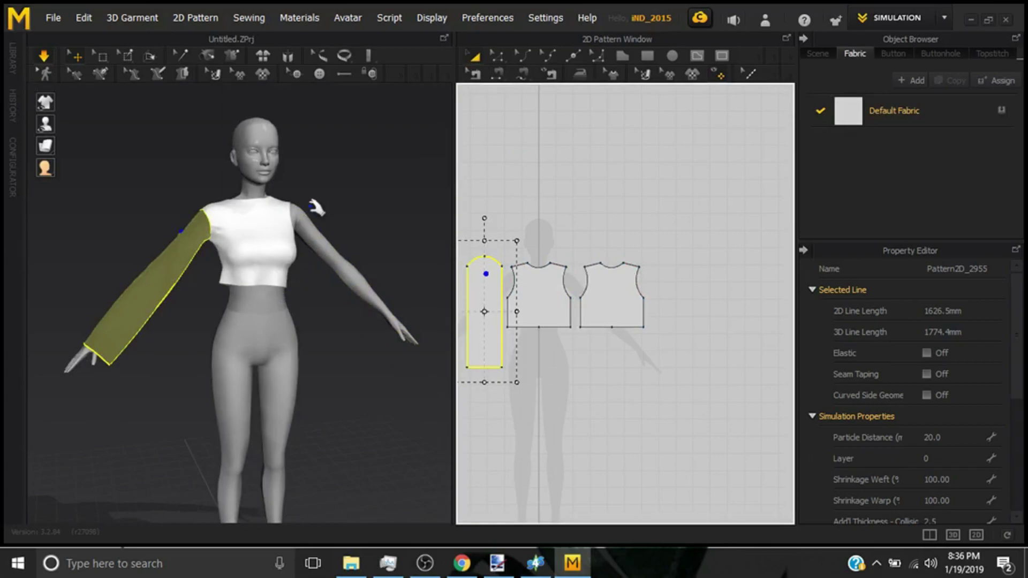
- Undo the drape and widen the sleeve pattern by pulling its left edge outward
key("ctrl+z")
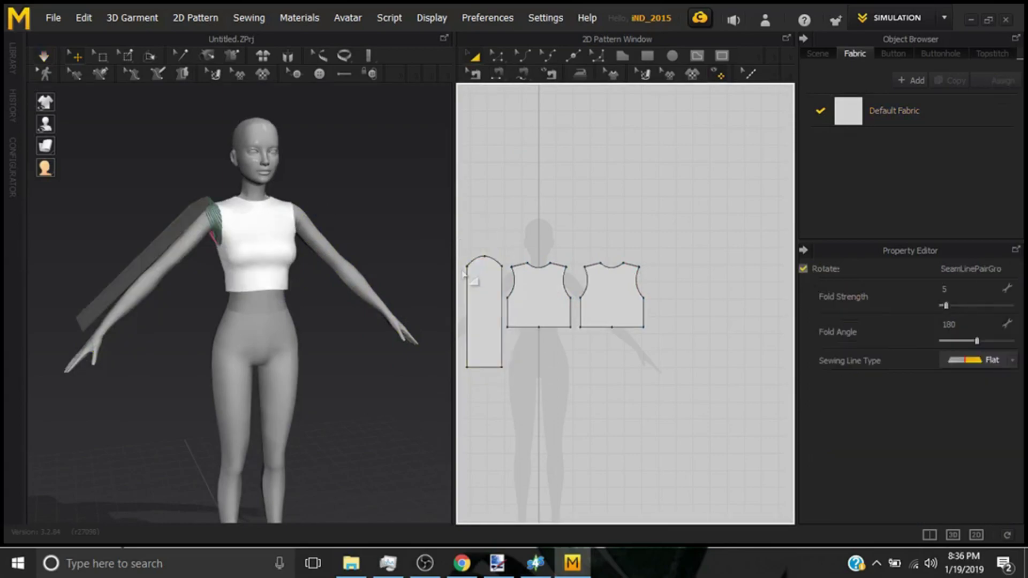
left_click(496, 300)
middle_click_drag(525, 315, 622, 313)
scroll(622, 313, "up", 1)
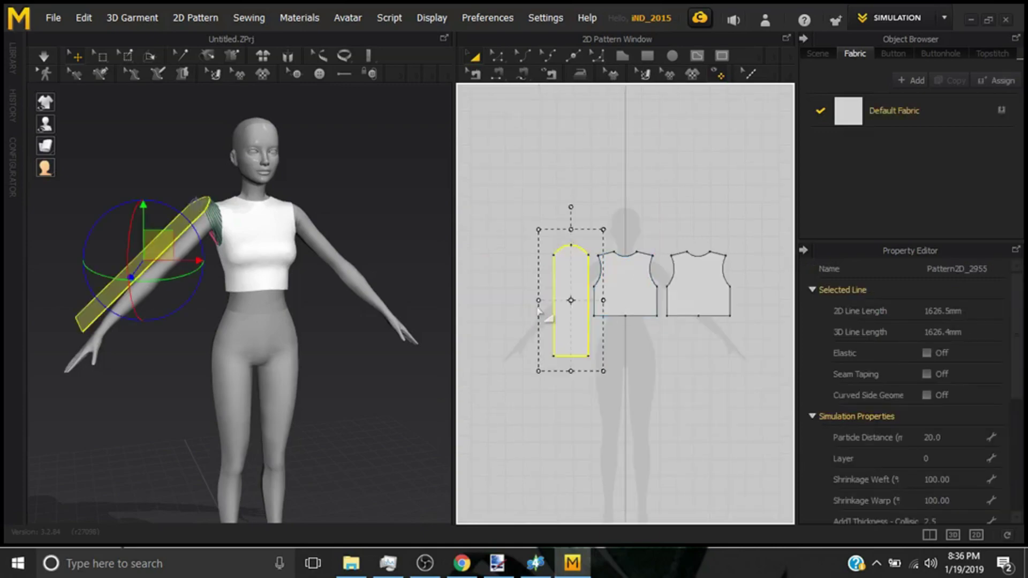
left_click_drag(535, 304, 531, 303)
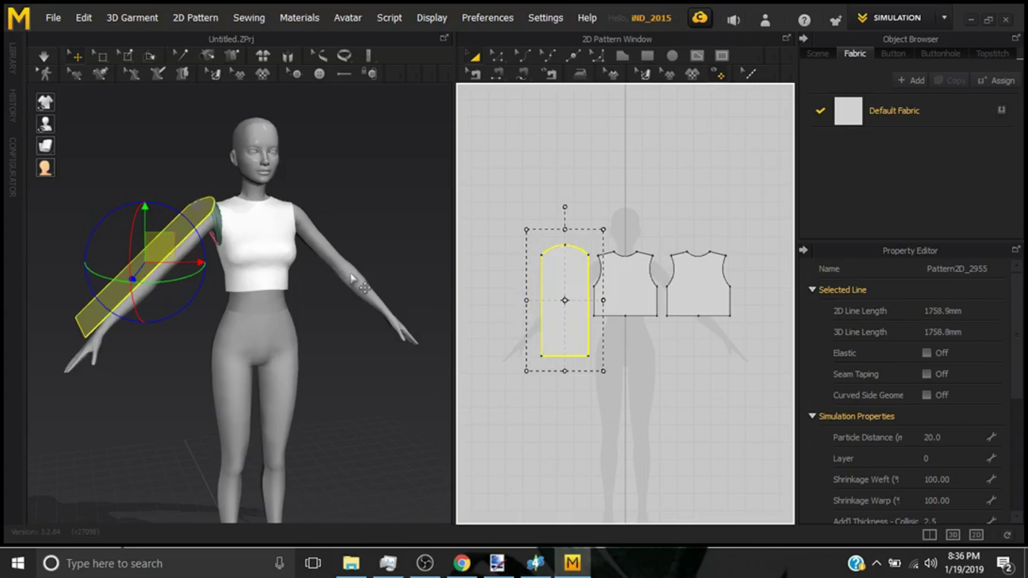
- Re-simulate so the widened sleeve hangs loosely, flaring toward the wrist
key("space")
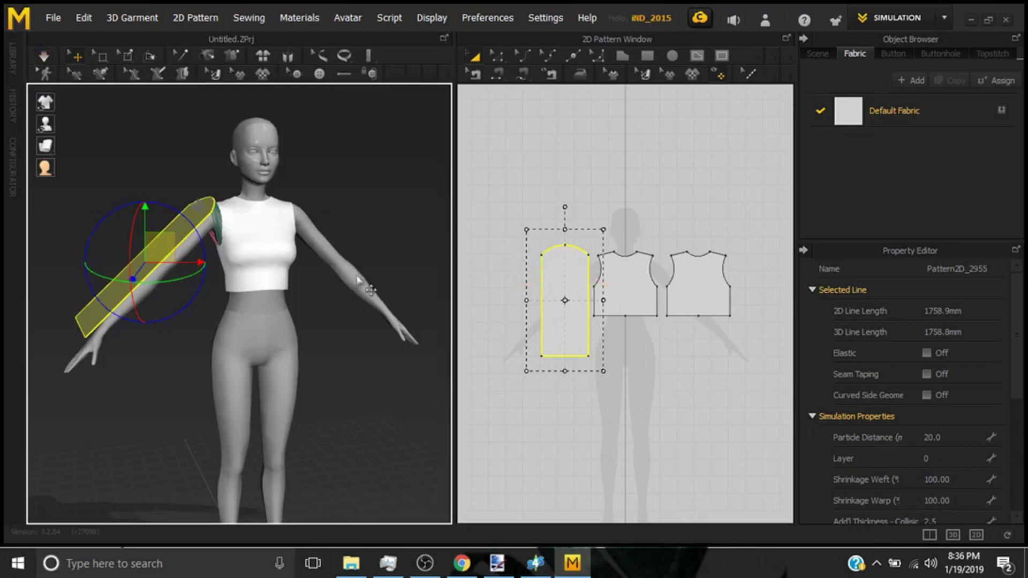
left_click(45, 56)
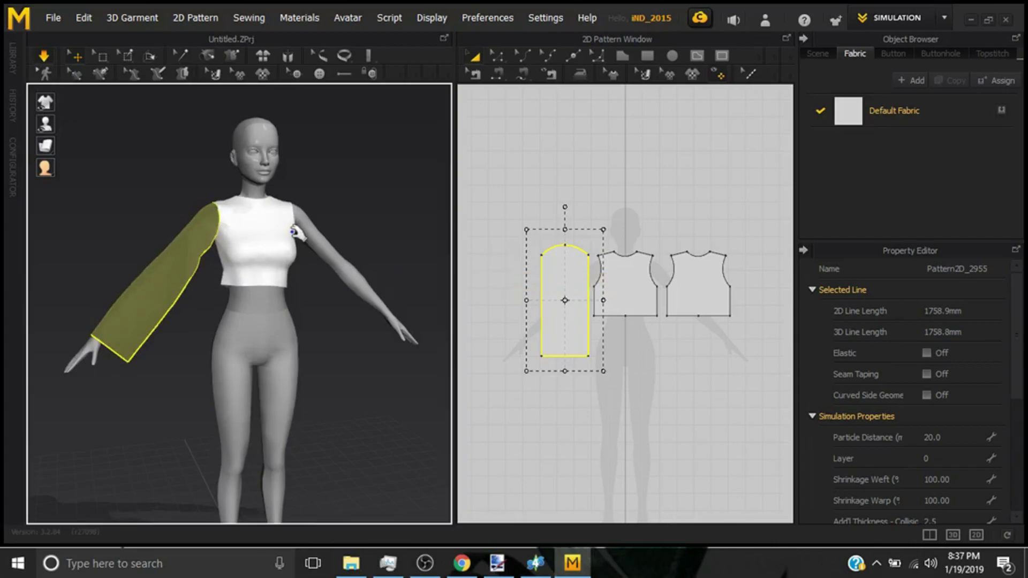
mouse_move(209, 333)
right_mouse_down()
mouse_move(371, 299)
mouse_move(367, 308)
mouse_move(119, 340)
mouse_move(138, 316)
mouse_move(147, 320)
right_mouse_up()
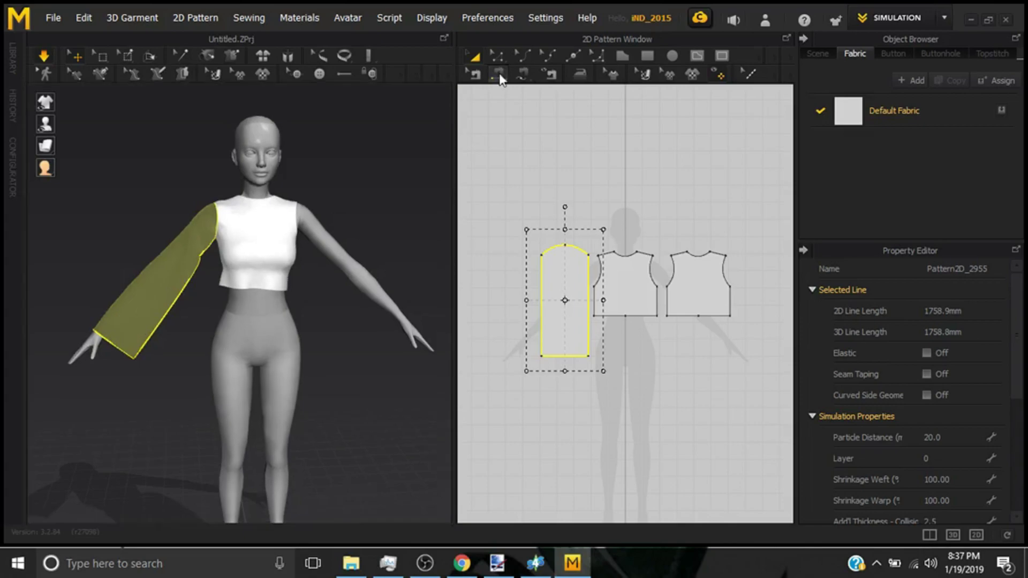
- Sew the sleeve's two long edges with Segment Sewing, simulate, and tug the sleeve down to settle it
left_click(500, 76)
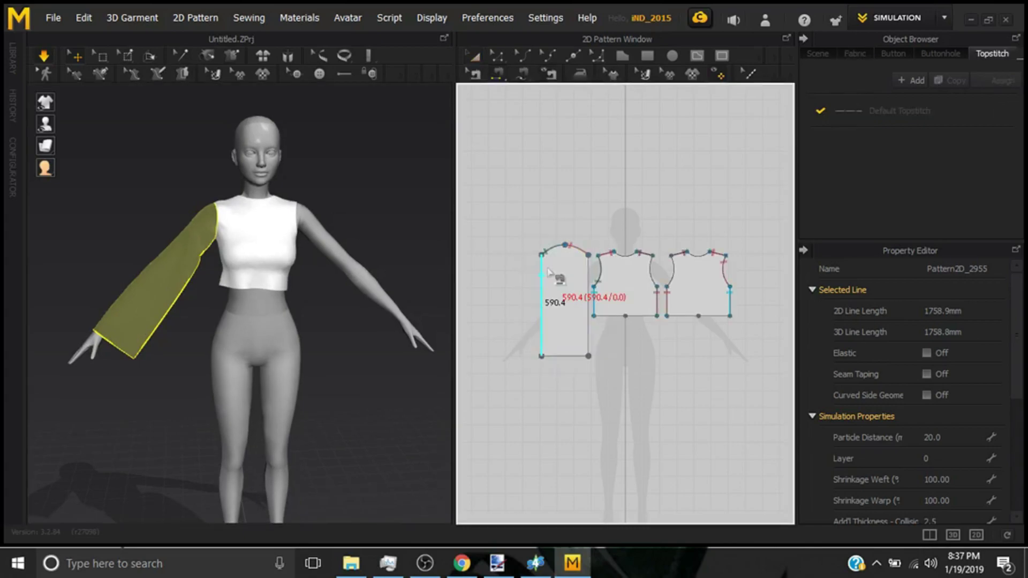
left_click(138, 296)
left_click(38, 57)
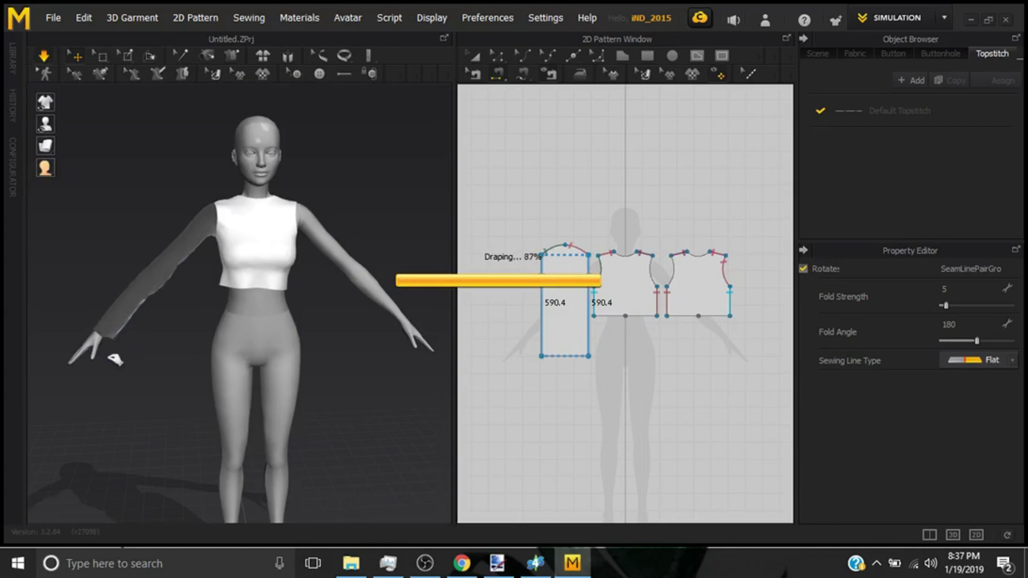
left_click(107, 357)
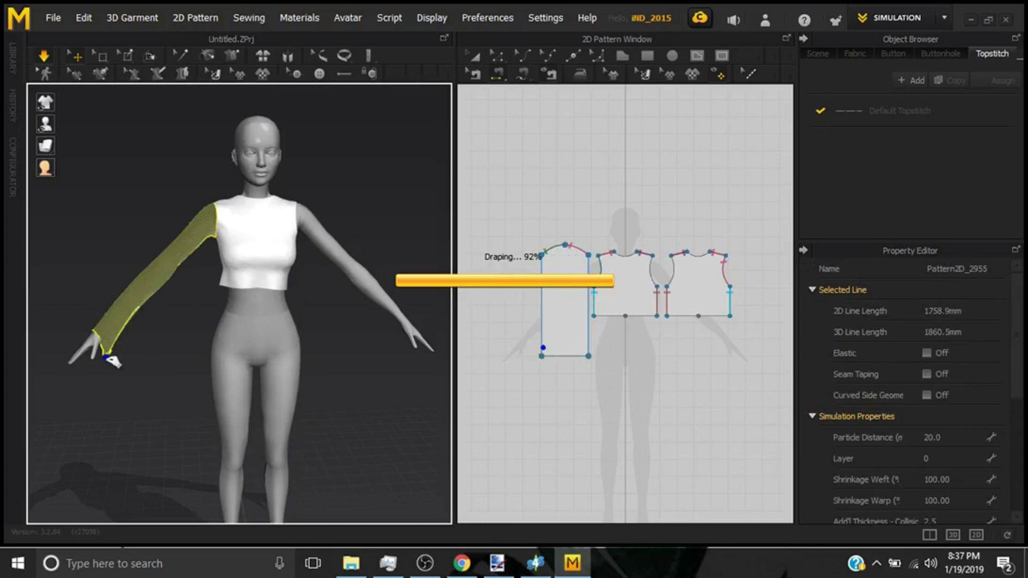
right_click_drag(129, 339, 332, 397)
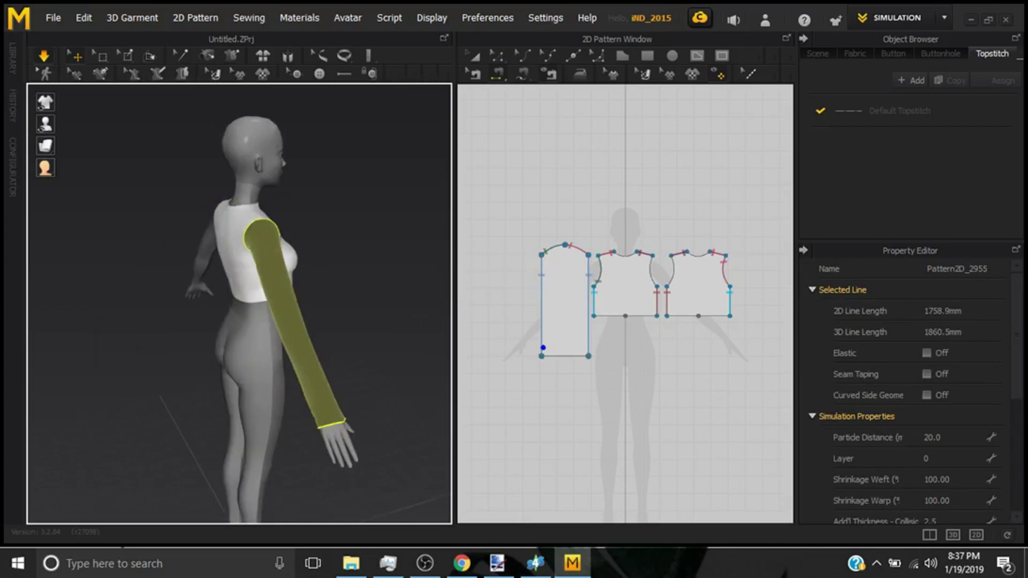
right_click_drag(332, 397, 197, 405)
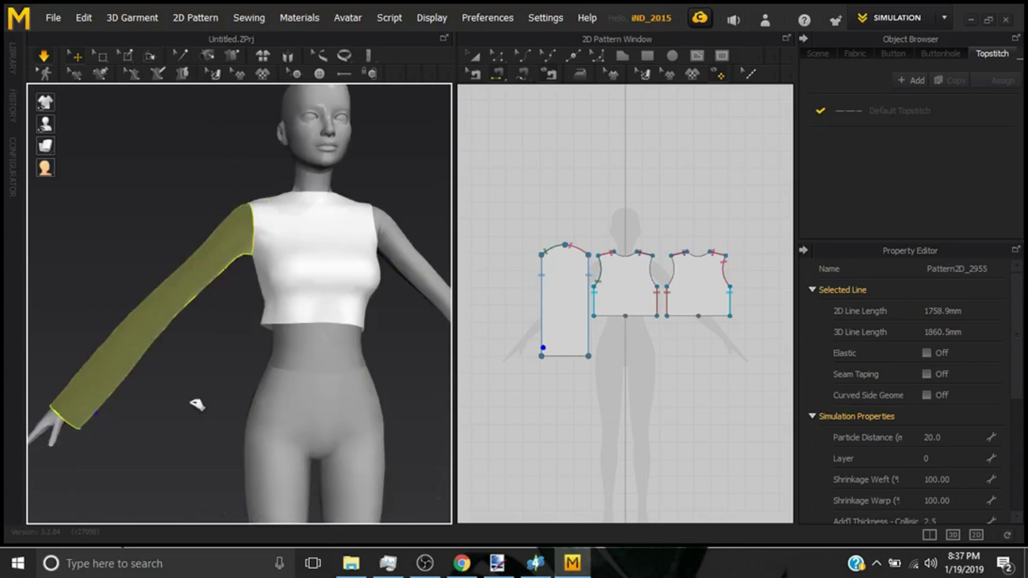
scroll(179, 313, "up", 2)
left_click_drag(178, 313, 184, 345)
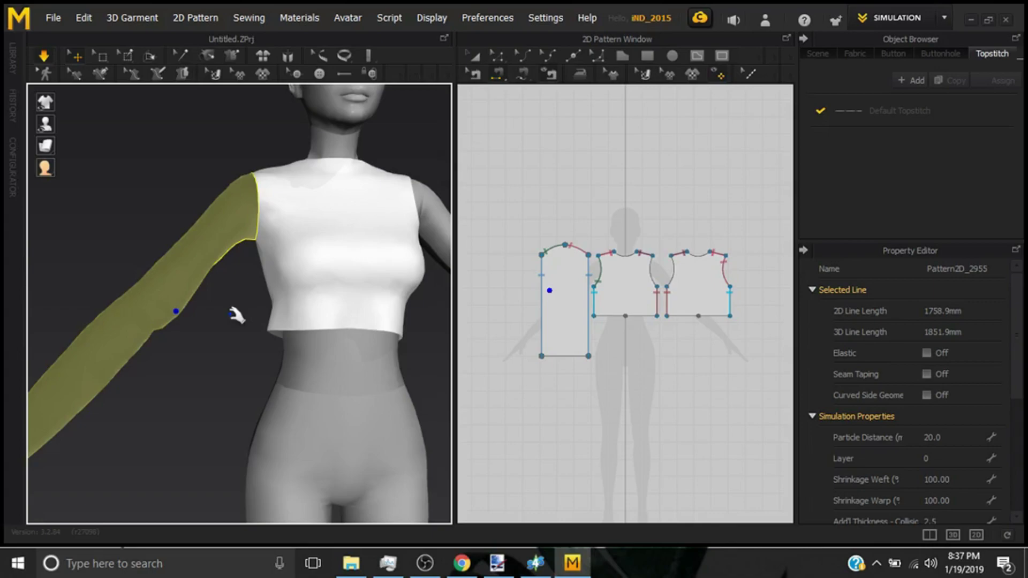
- Select the front bodice and check it from the side
left_click(271, 339)
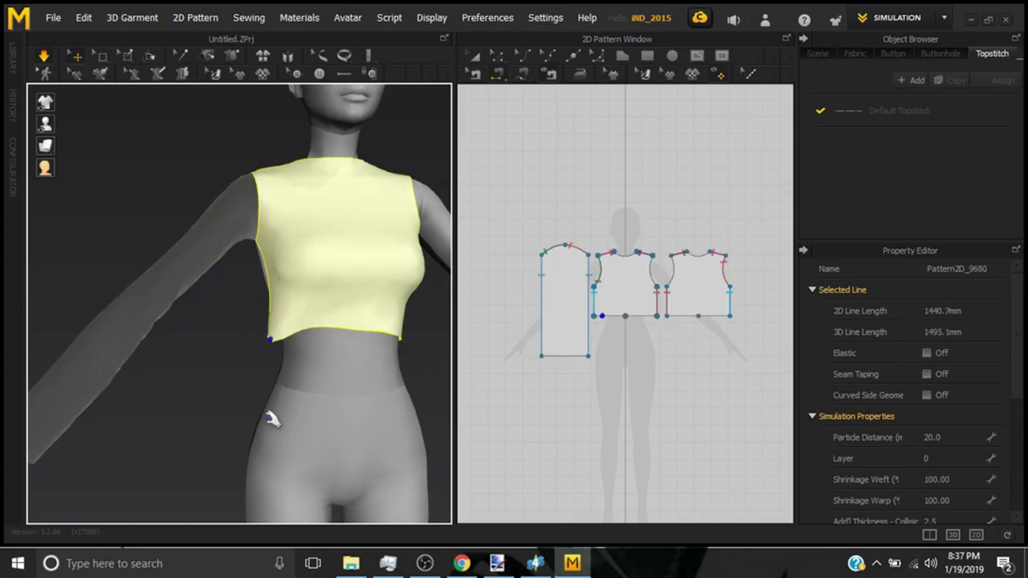
right_click_drag(270, 419, 386, 344)
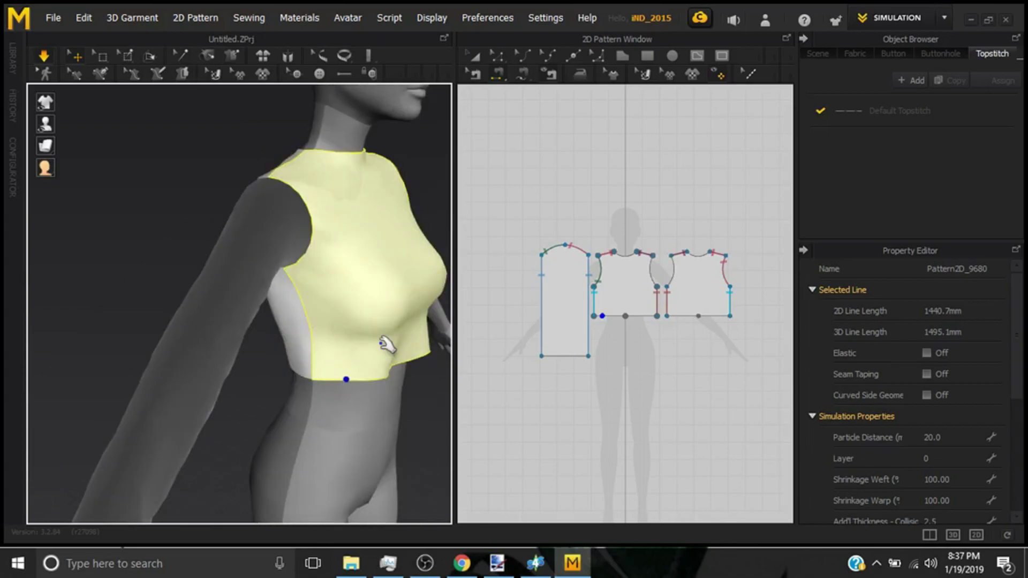
right_click_drag(386, 344, 289, 382)
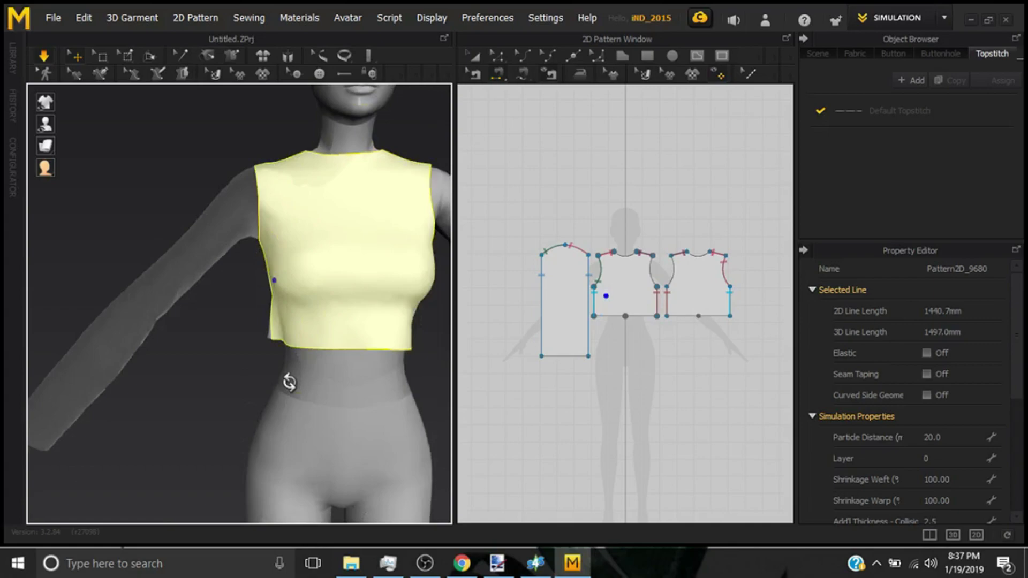
scroll(220, 325, "down", 5)
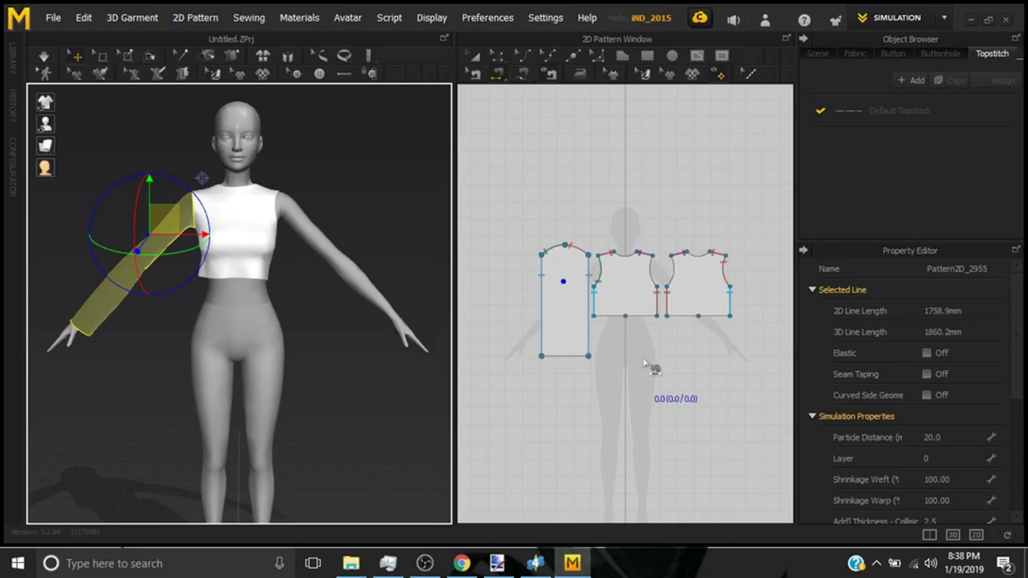
- Paste a copy of the sleeve pattern beside the bodice pieces in the 2D view
left_click(476, 53)
middle_click_drag(669, 240, 573, 216)
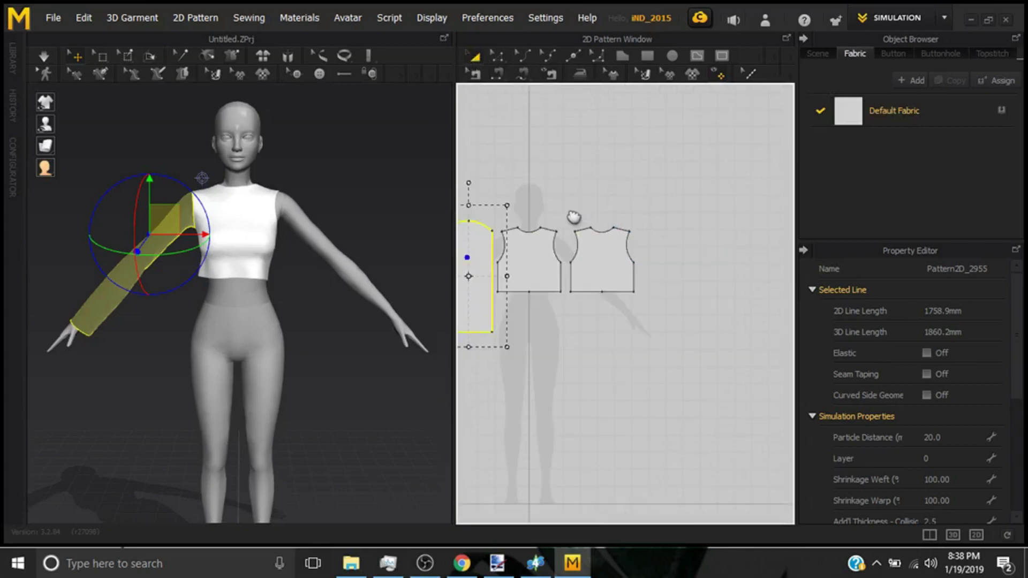
scroll(696, 327, "down", 3)
left_click(691, 334)
right_click(691, 335)
key("Escape")
key("ctrl+v")
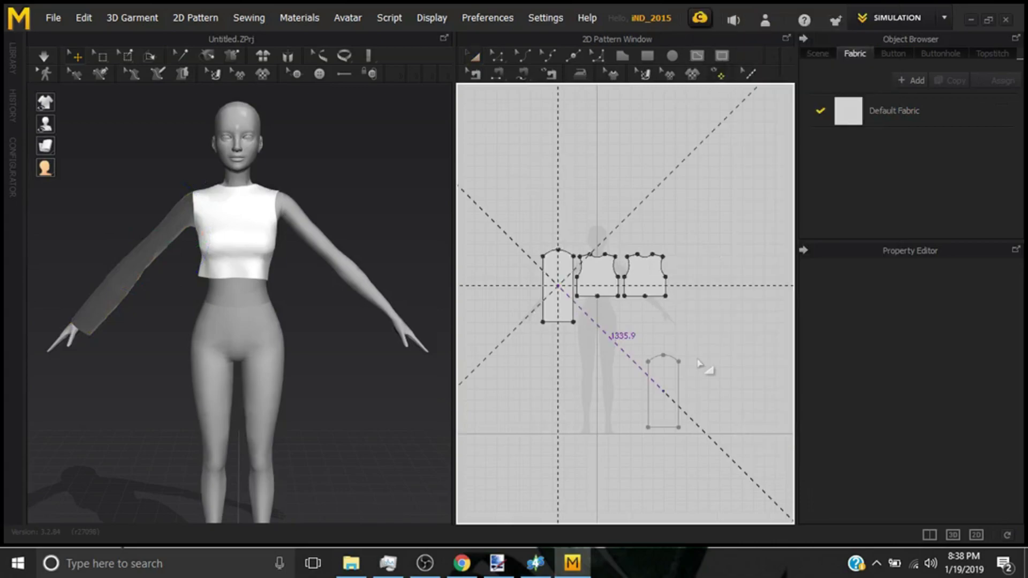
left_click(698, 324)
- Move the copied sleeve onto the avatar's left arm and check it from behind and front
scroll(335, 300, "up", 3)
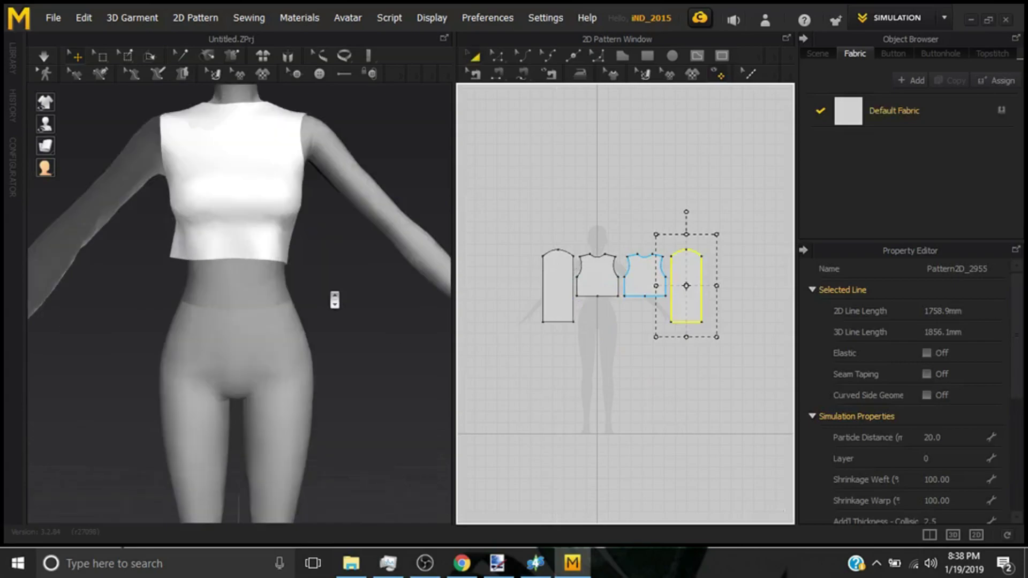
scroll(335, 300, "down", 5)
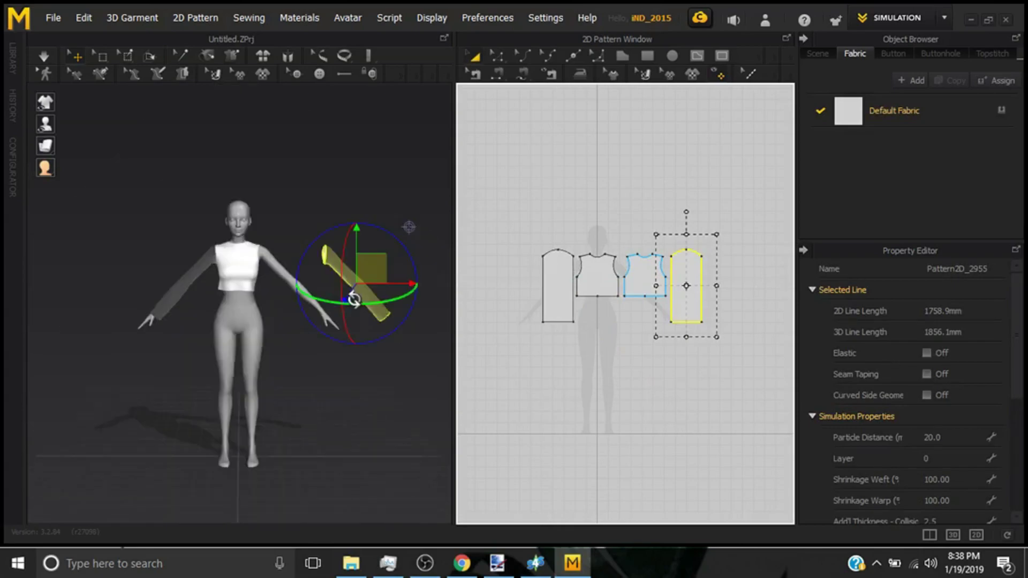
right_click_drag(357, 292, 304, 282)
scroll(304, 282, "up", 2)
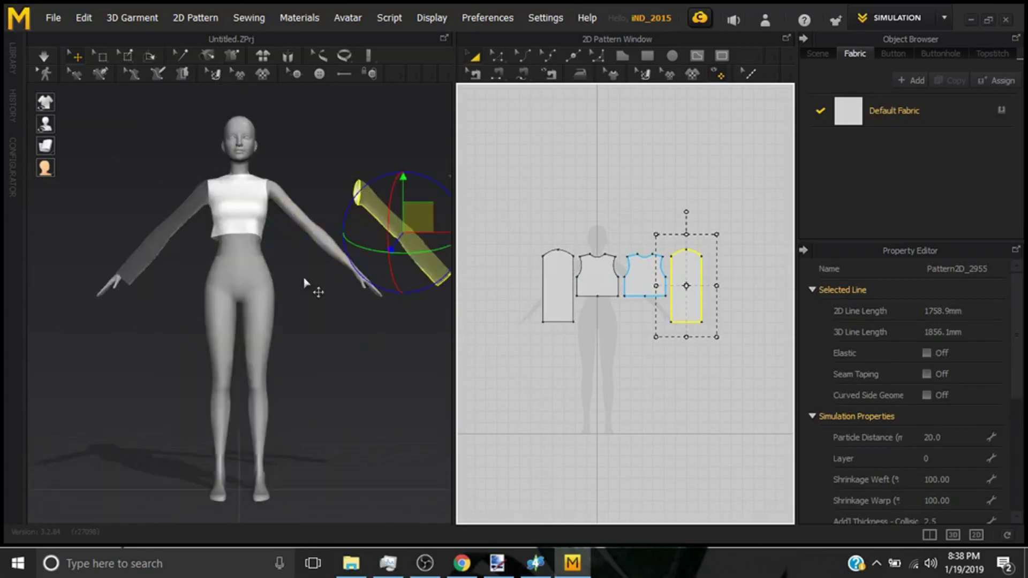
left_click_drag(425, 252, 344, 263)
right_click_drag(344, 264, 213, 456)
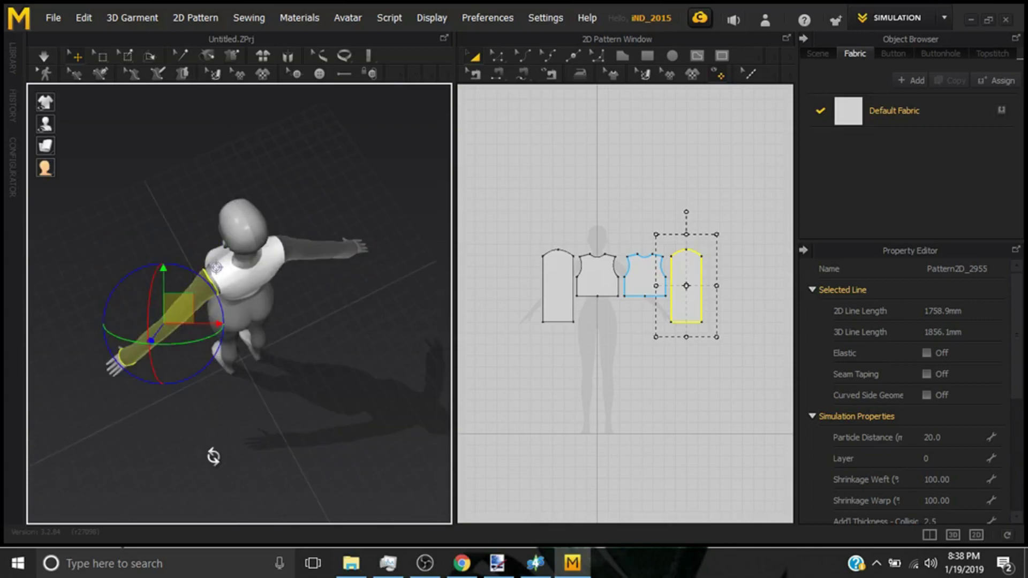
key("2")
scroll(541, 125, "up", 3)
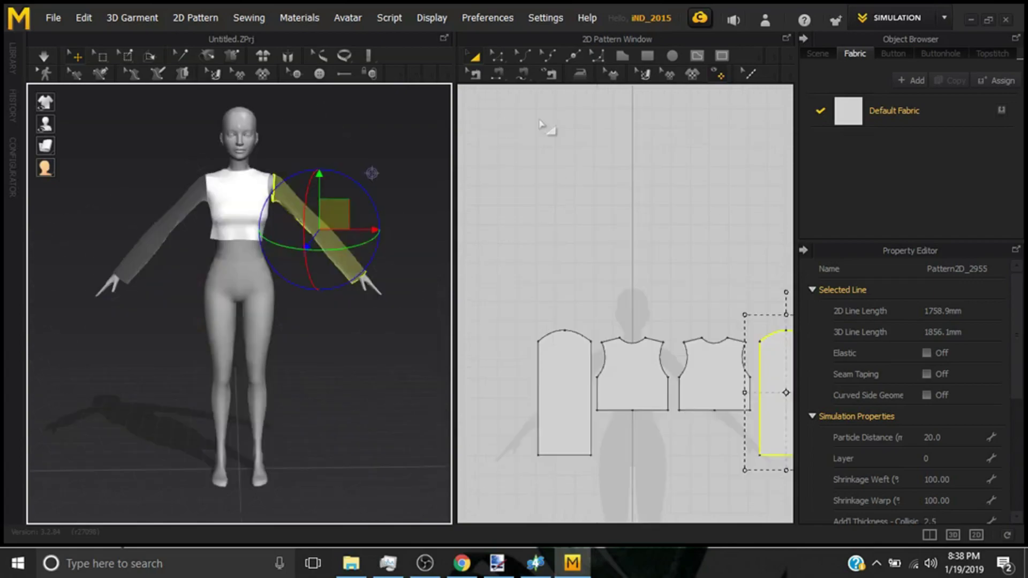
- Sew the new sleeve's cap to the first bodice armhole with Segment Sewing
left_click(517, 78)
middle_click_drag(200, 354, 189, 371)
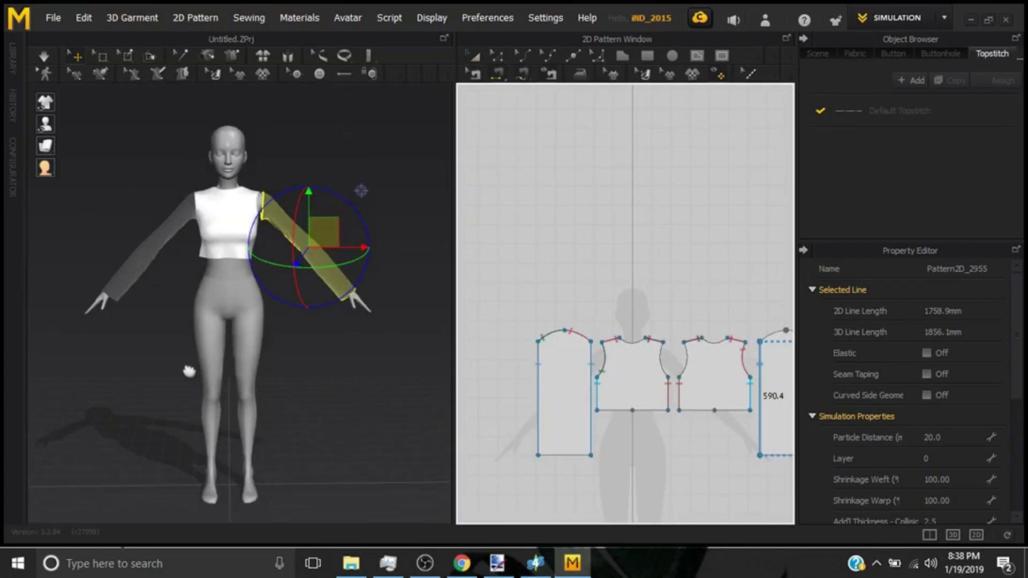
scroll(279, 183, "up", 5)
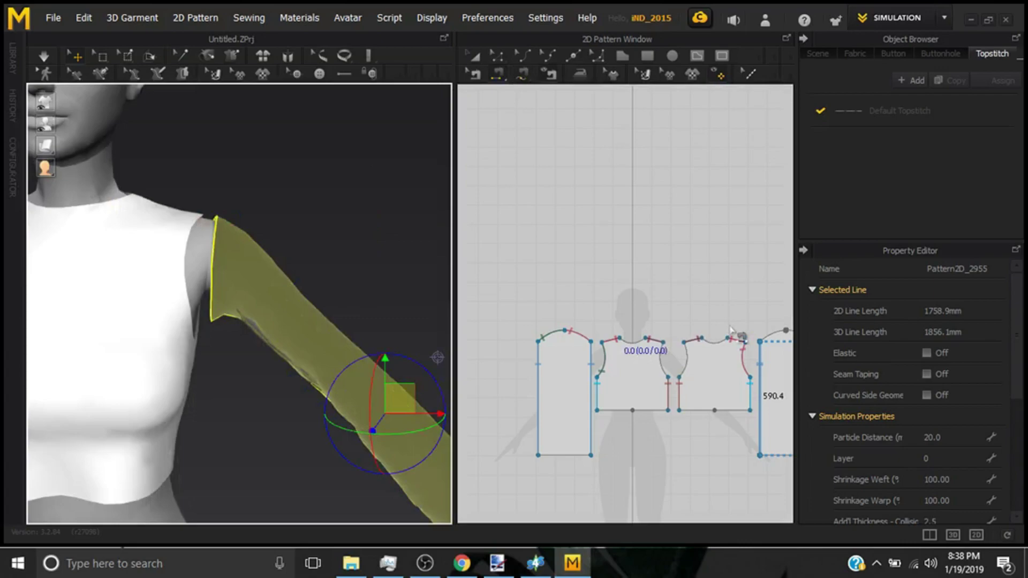
scroll(628, 401, "down", 6)
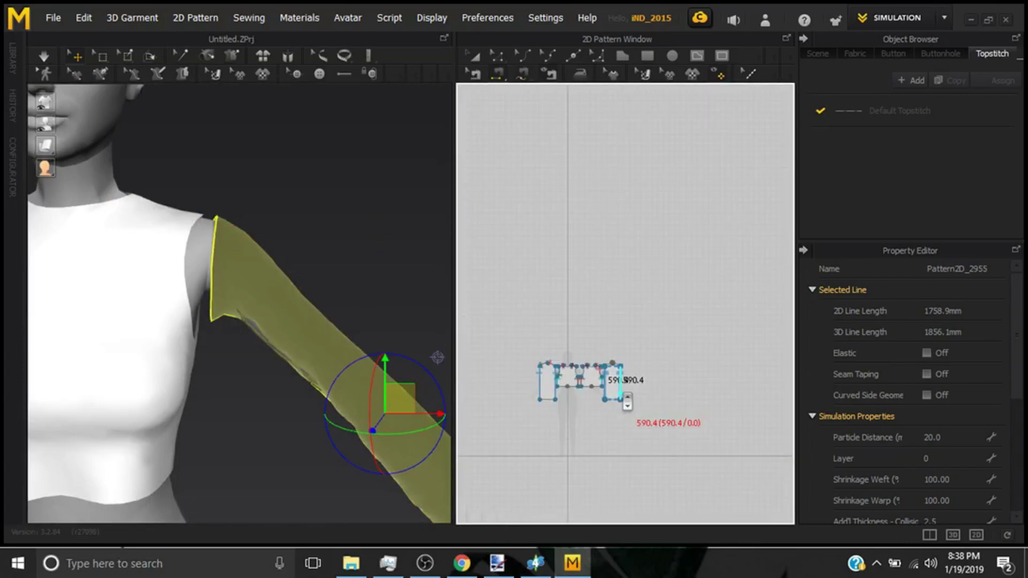
scroll(651, 343, "up", 5)
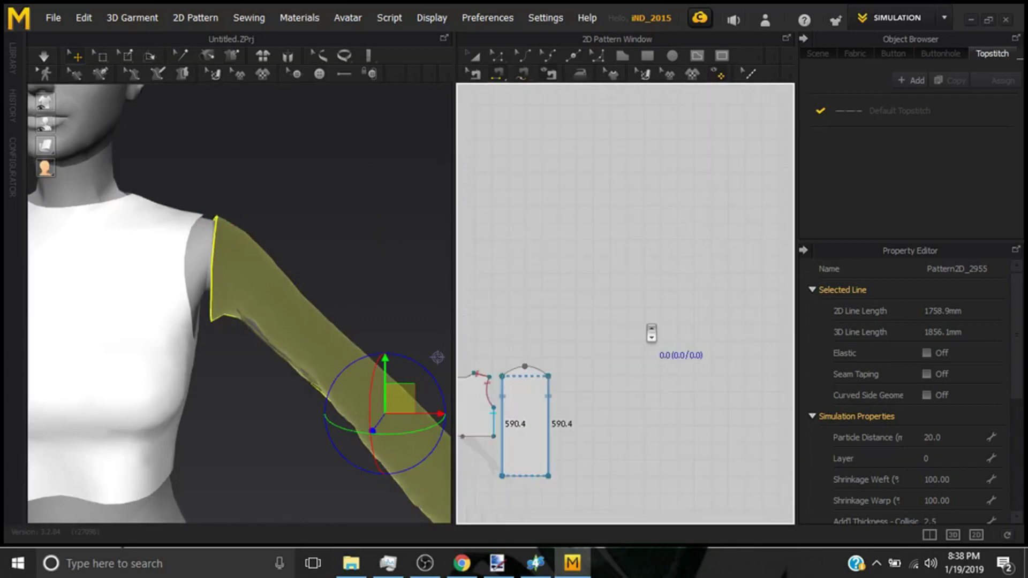
middle_click_drag(651, 333, 771, 317)
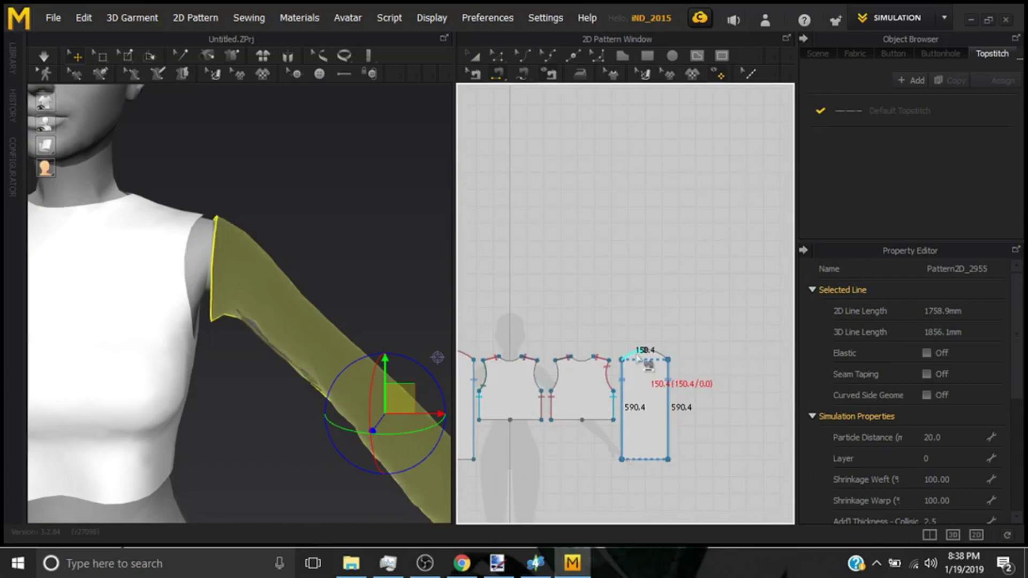
scroll(639, 358, "up", 3)
middle_click_drag(667, 351, 728, 365)
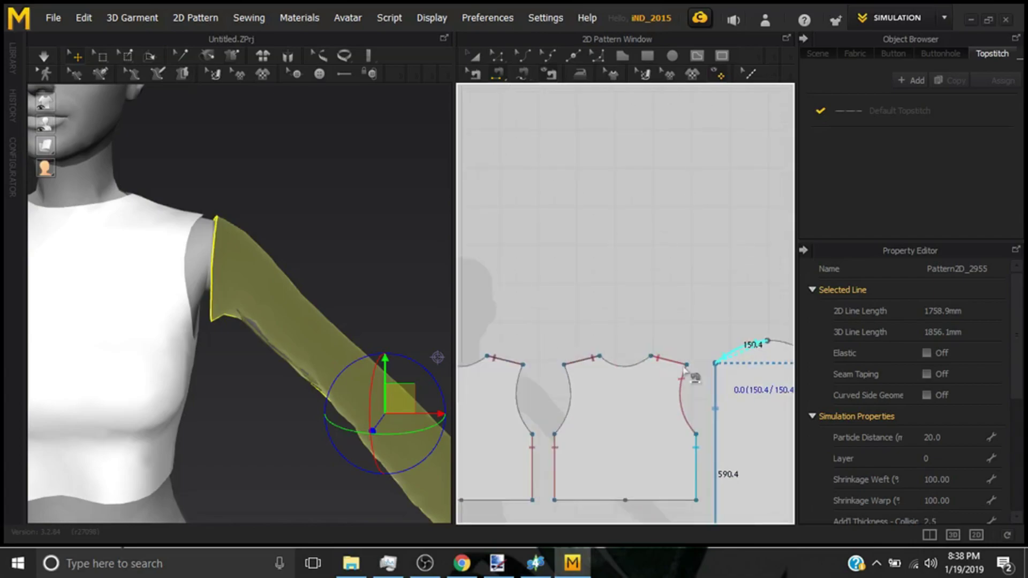
left_click(558, 388)
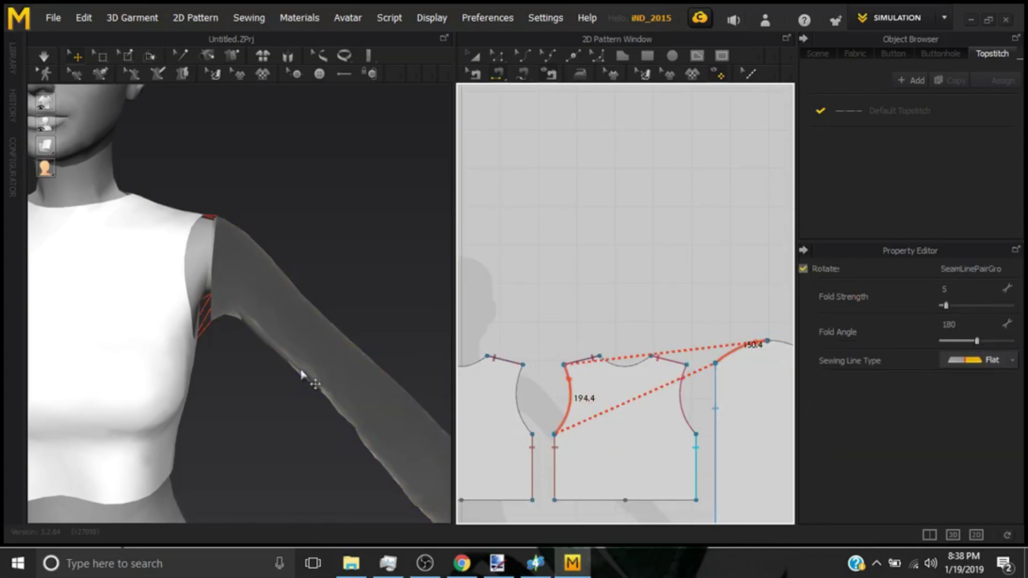
- Sew the sleeve cap to the second bodice's armhole
right_click_drag(302, 373, 156, 396)
key("2")
scroll(709, 374, "down", 4)
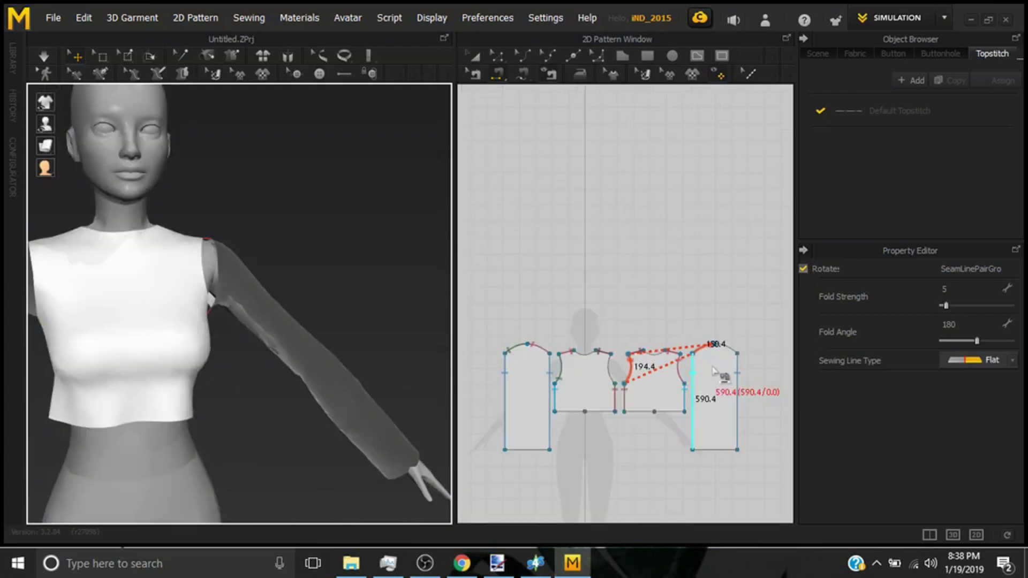
scroll(713, 368, "up", 3)
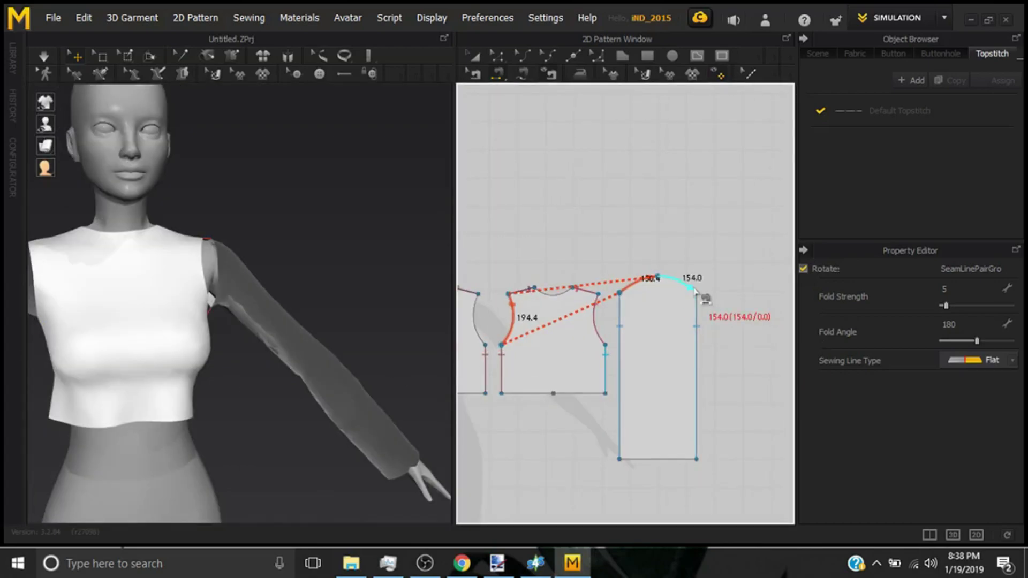
right_click_drag(695, 291, 773, 301)
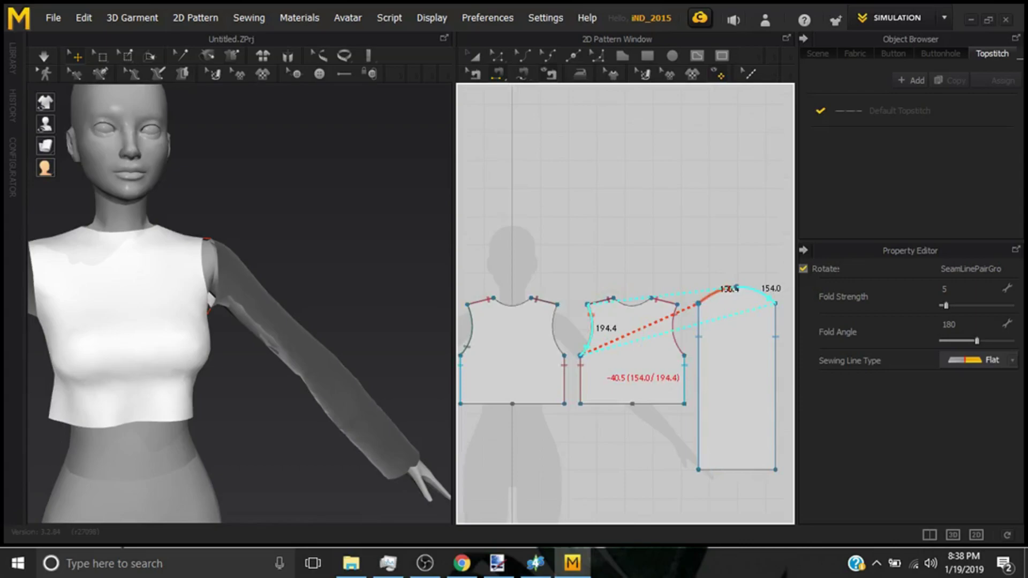
left_click(562, 348)
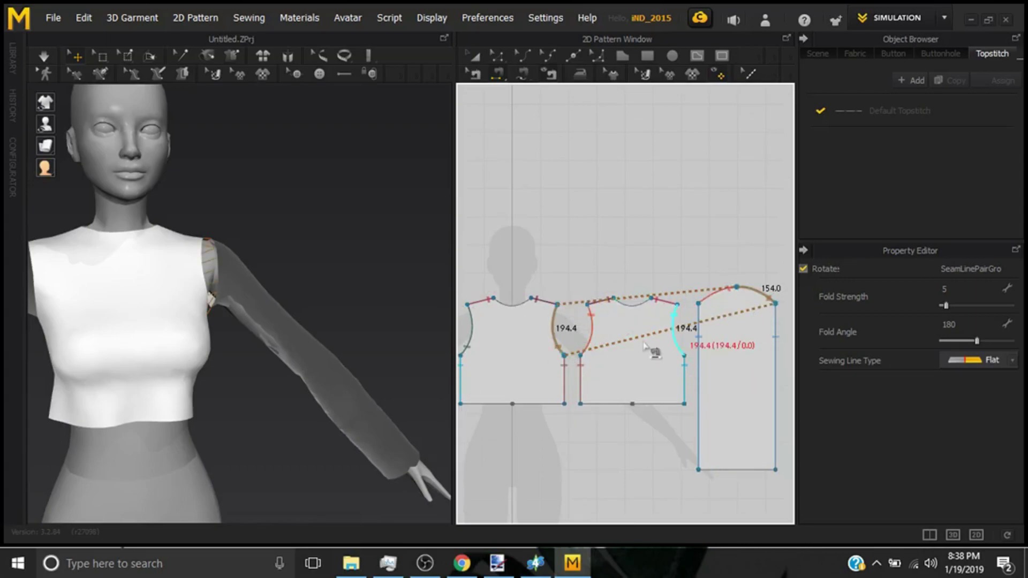
left_click(675, 324)
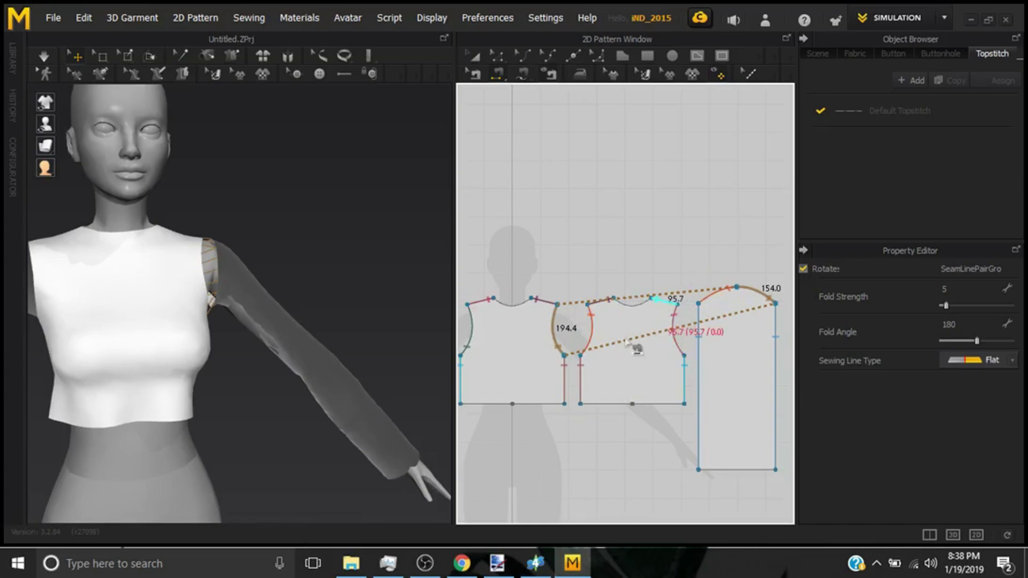
left_click(589, 324)
right_click_drag(208, 195, 177, 187)
- Simulate to drape the second sleeve over the other arm and inspect both long sleeves
left_click(45, 55)
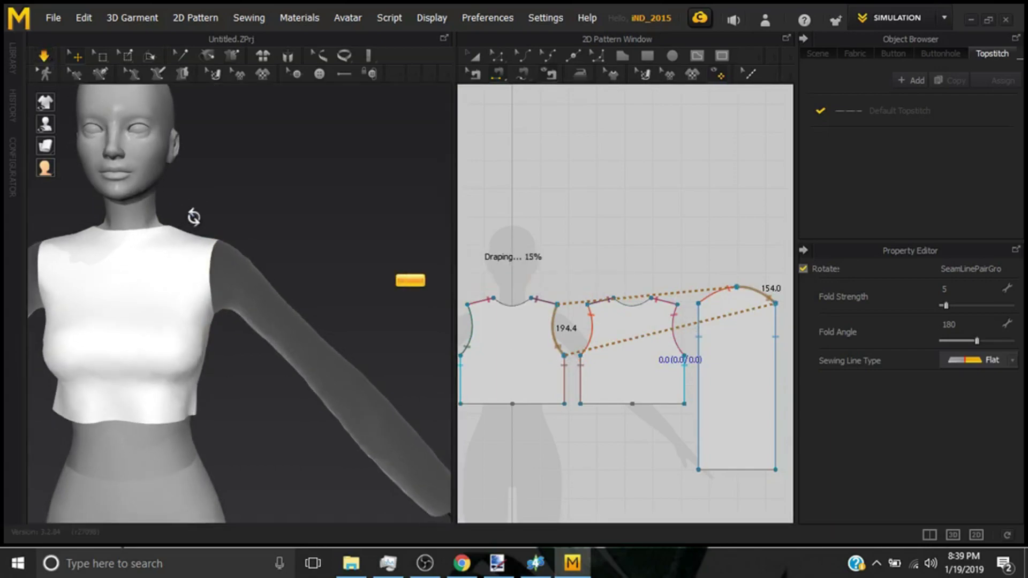
mouse_move(193, 217)
right_mouse_down()
mouse_move(236, 220)
mouse_move(166, 223)
mouse_move(185, 220)
right_mouse_up()
key("2")
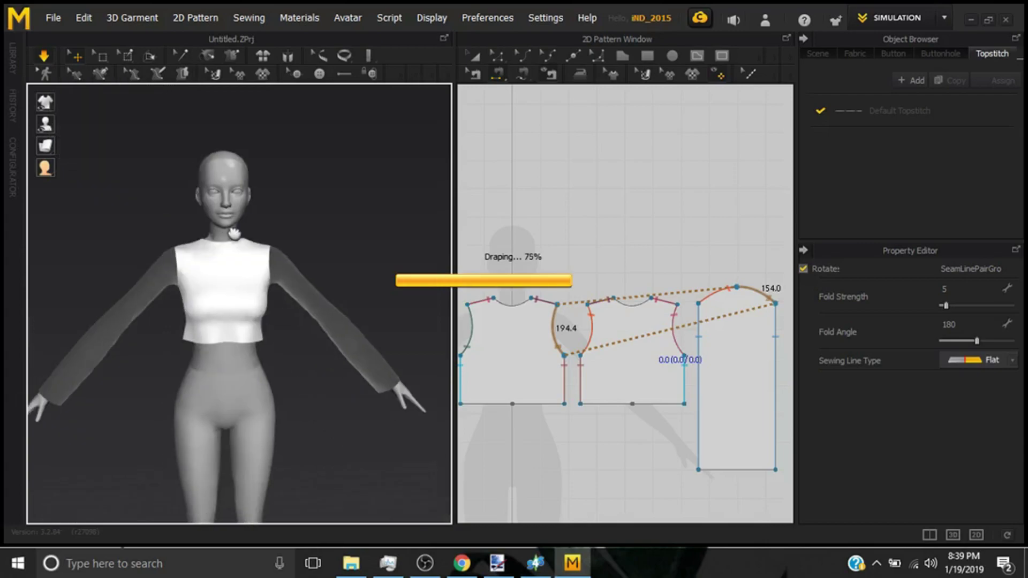
right_click_drag(234, 239, 10, 310)
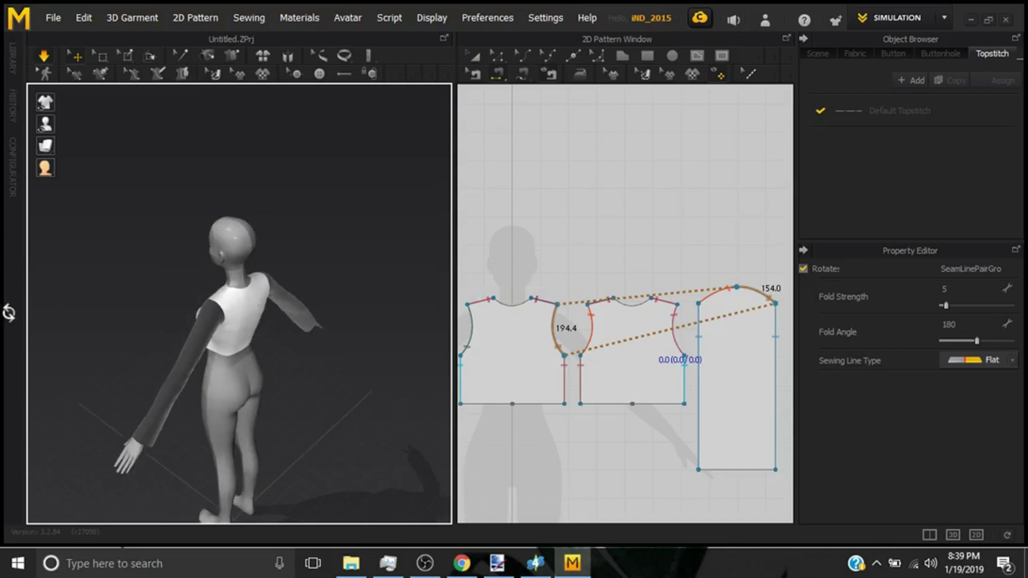
mouse_move(235, 284)
right_mouse_down()
mouse_move(248, 294)
mouse_move(254, 282)
right_mouse_up()
scroll(314, 355, "down", 2)
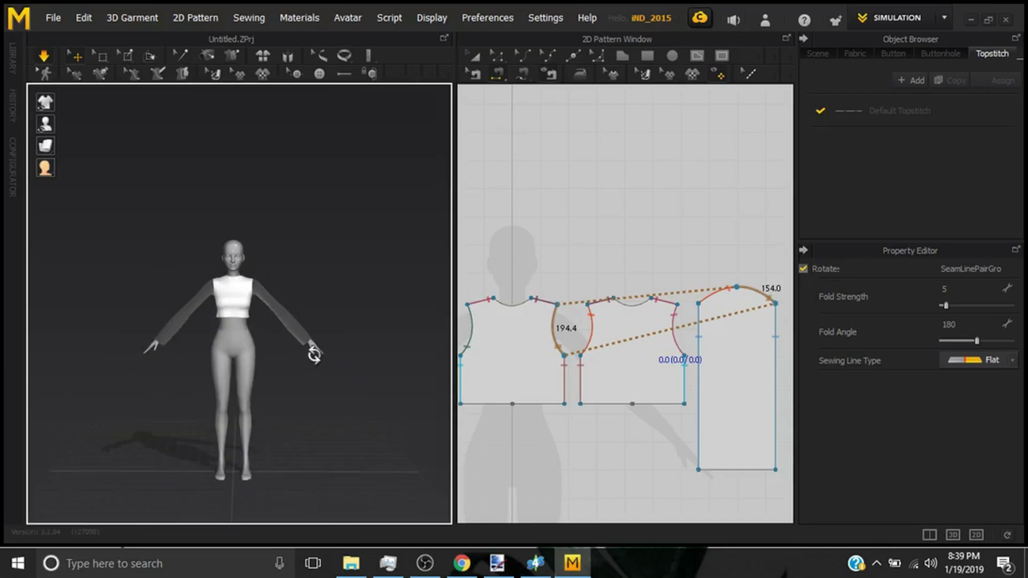
scroll(330, 370, "up", 3)
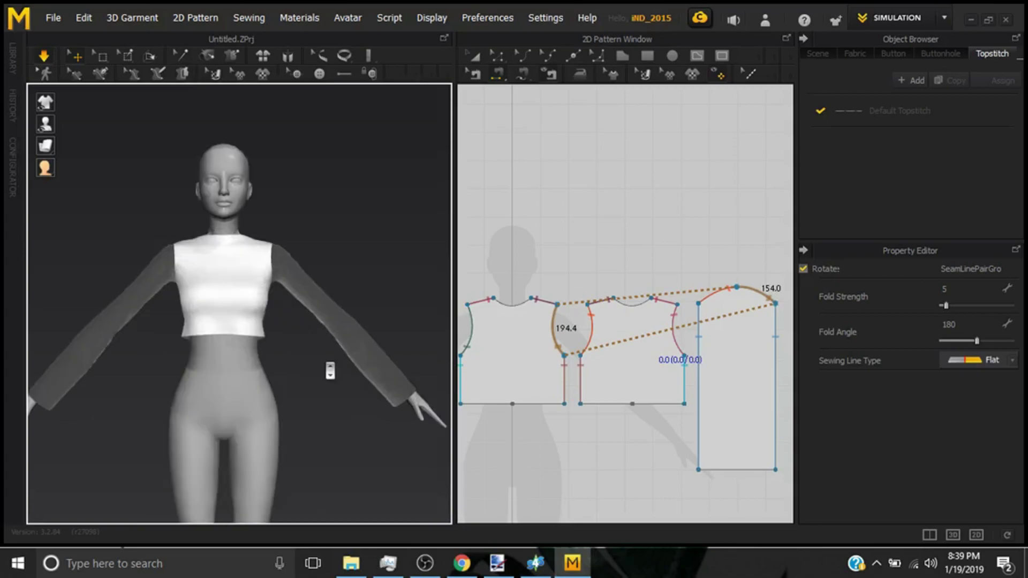
- Select both sleeves with the Transform tool and apply an arrangement from the right-click menu
left_click(346, 328)
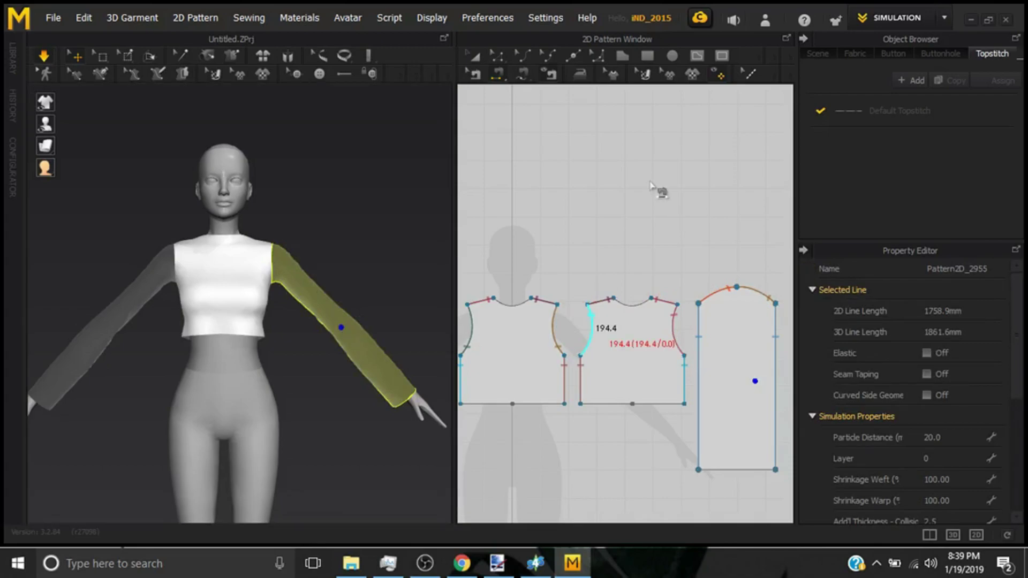
key("a")
scroll(643, 295, "down", 3)
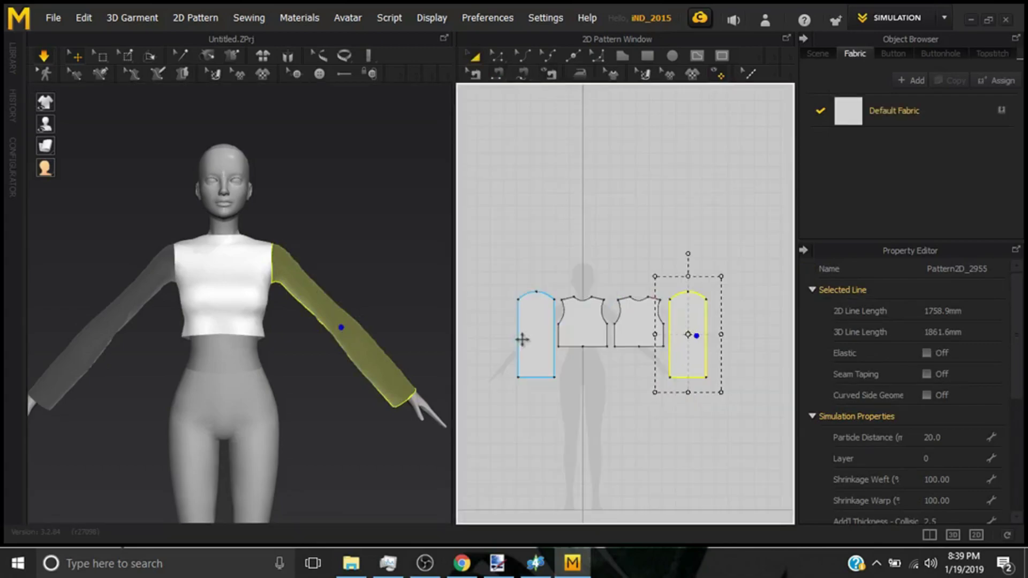
left_click(522, 339, "shift")
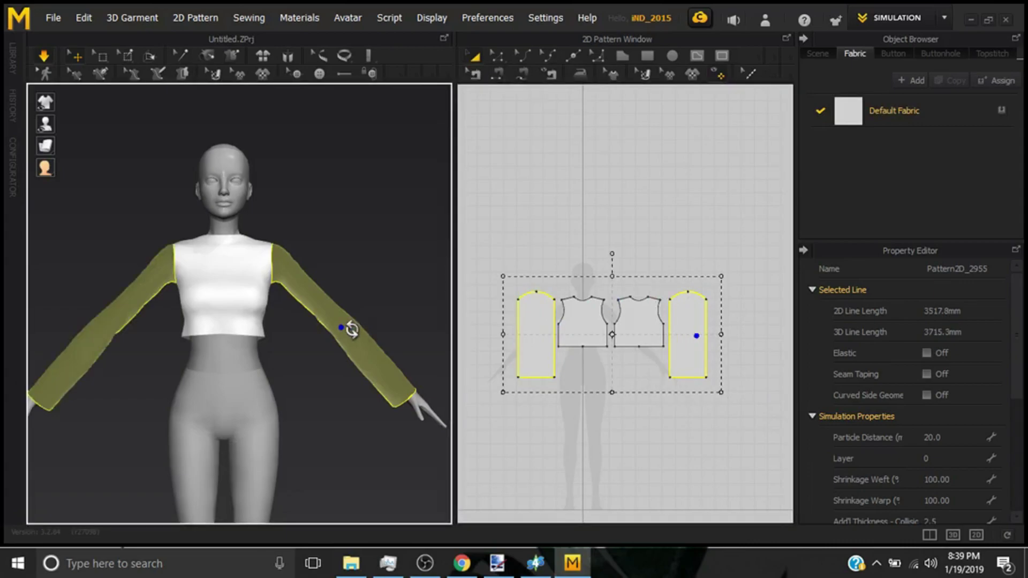
right_click(352, 329)
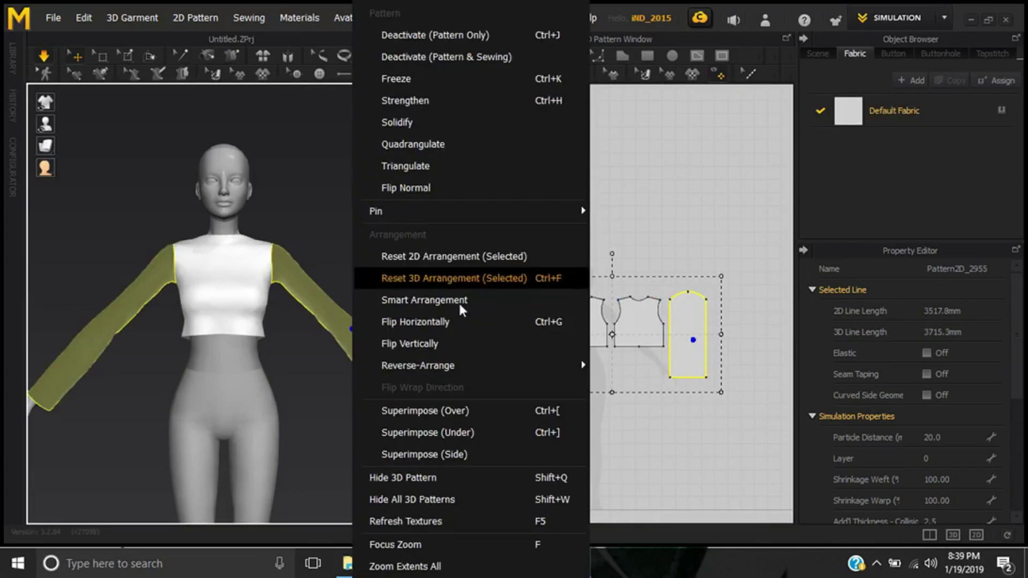
left_click(458, 301)
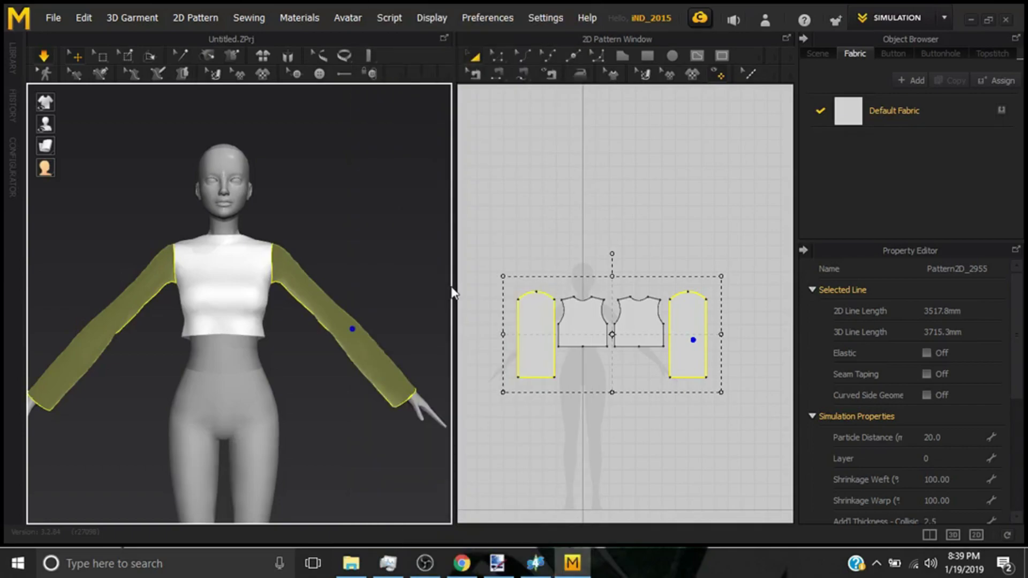
left_click(246, 335)
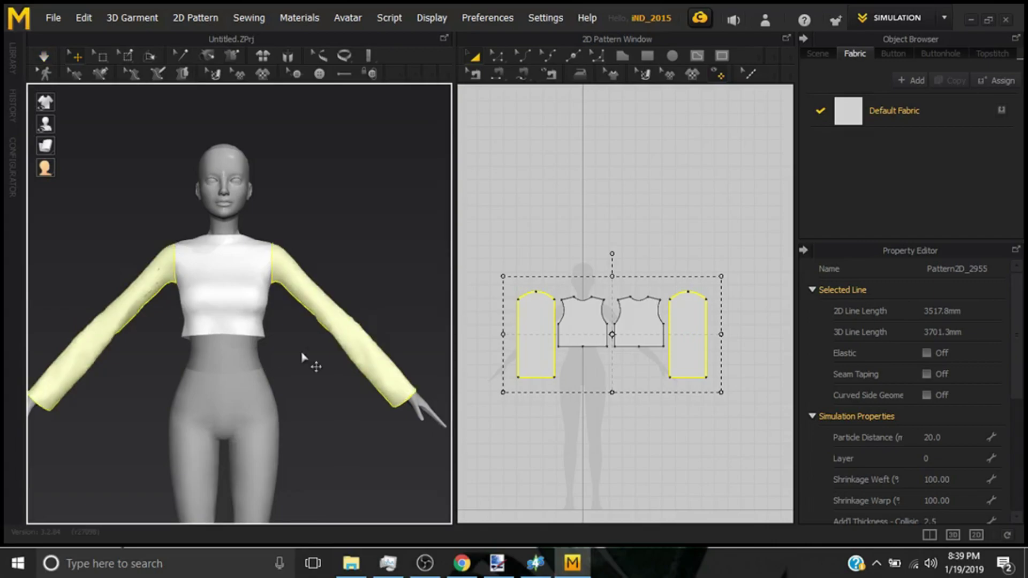
scroll(303, 358, "down", 3)
left_click(44, 56)
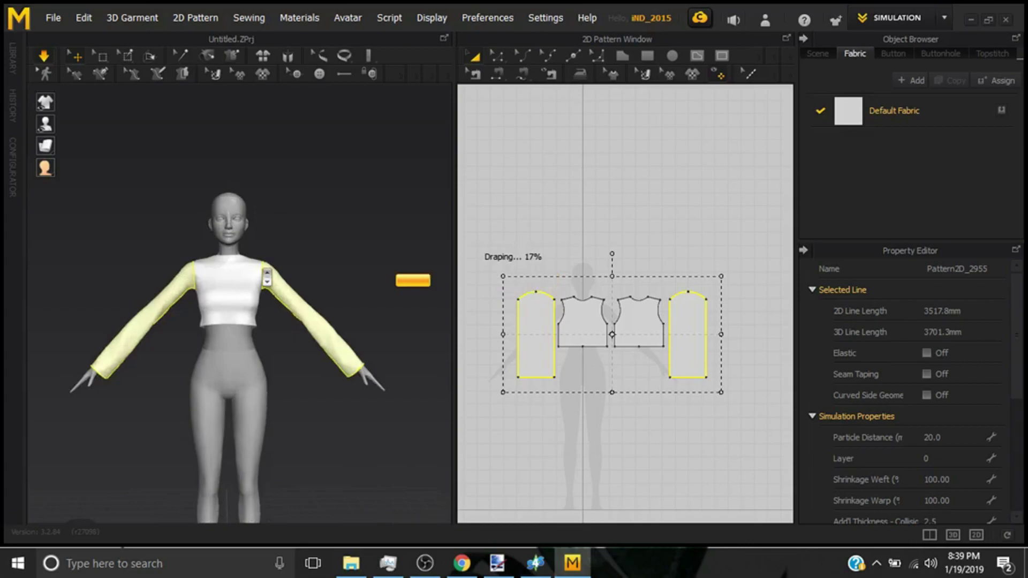
scroll(267, 277, "up", 3)
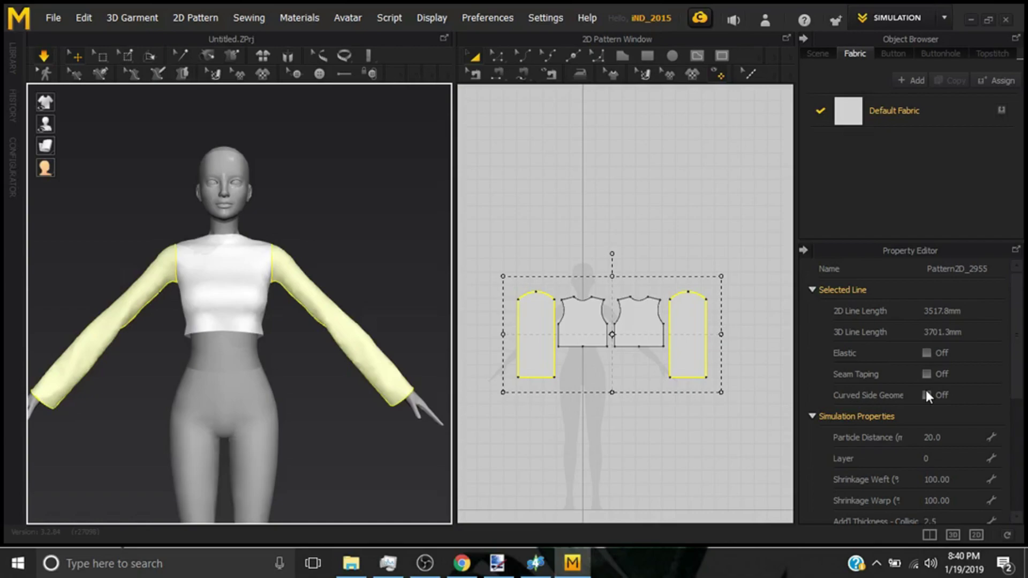
scroll(871, 408, "down", 3)
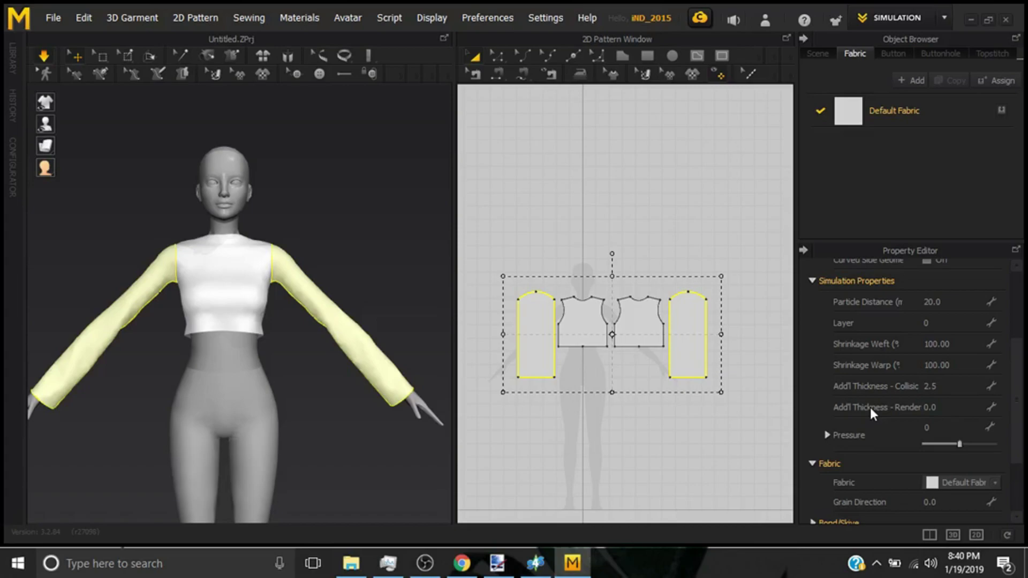
scroll(306, 404, "up", 3)
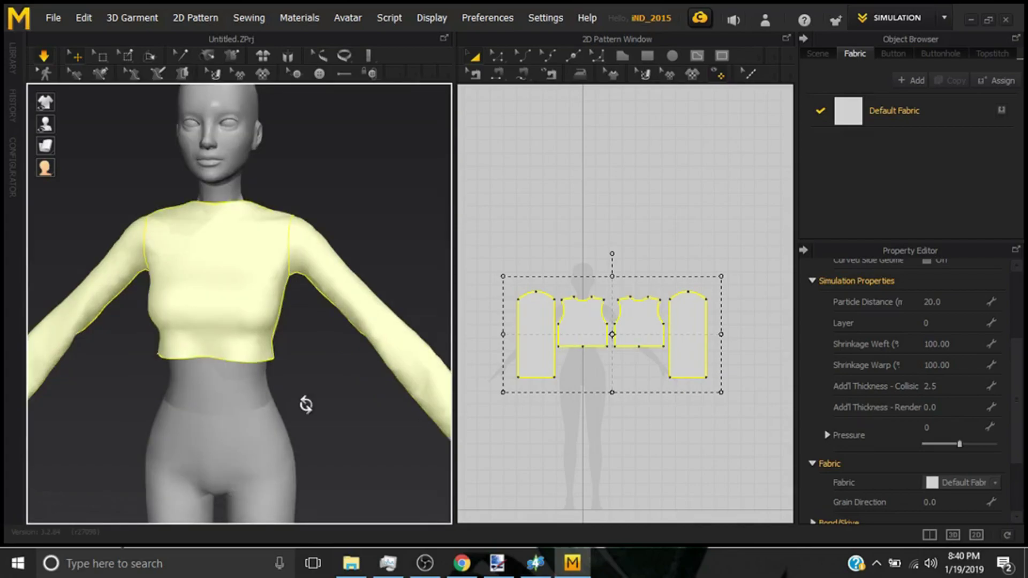
right_click_drag(306, 405, 492, 398)
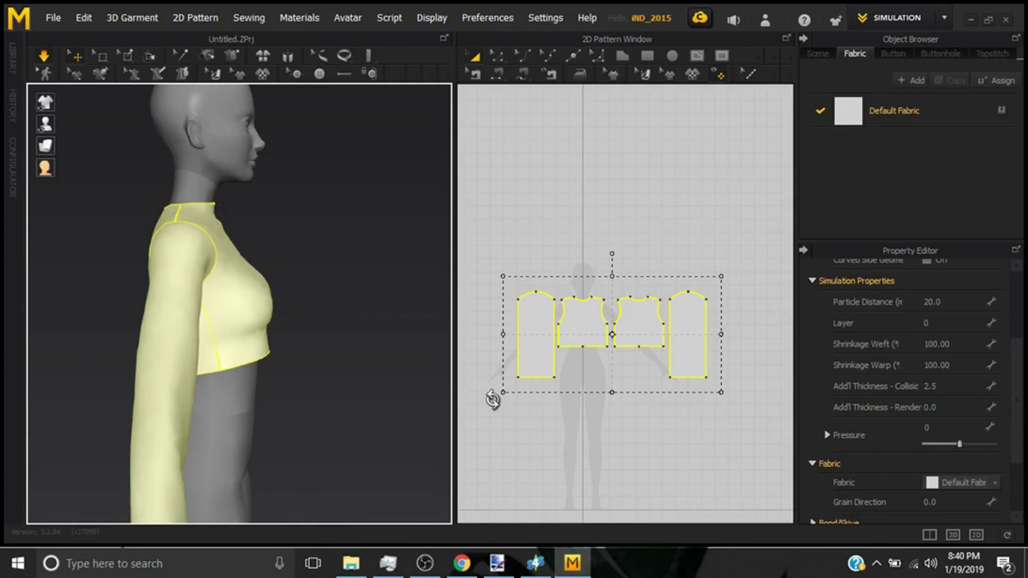
right_click_drag(492, 399, 316, 355)
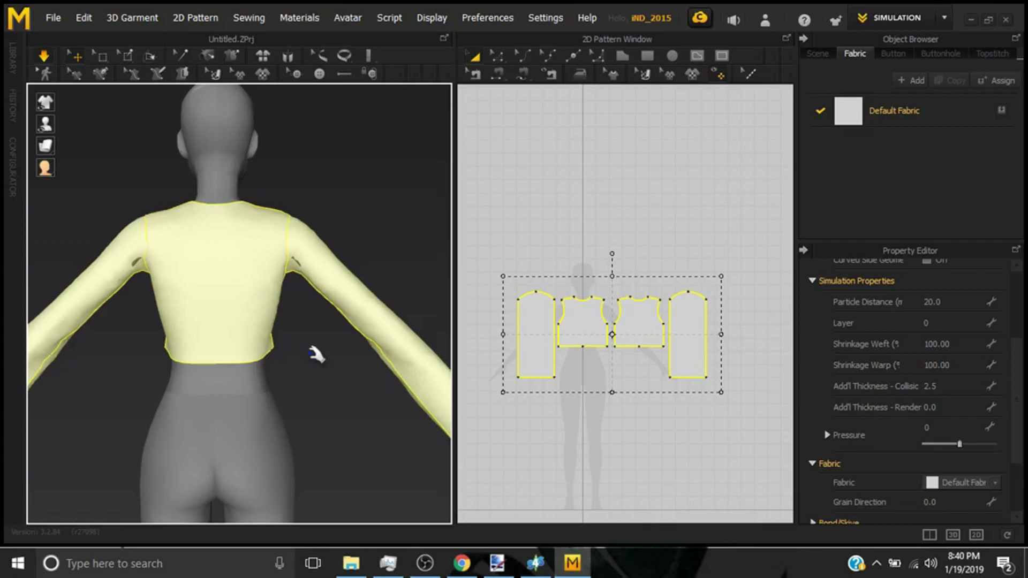
key("2")
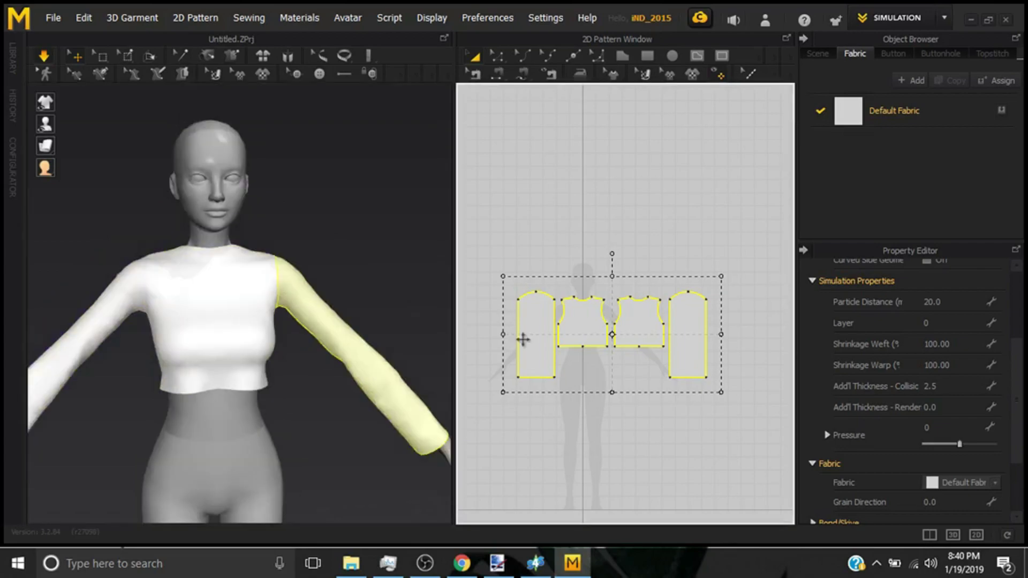
- Set both sleeves' Particle Distance to 15 and inspect the draped top from several angles
right_click_drag(407, 364, 1, 399)
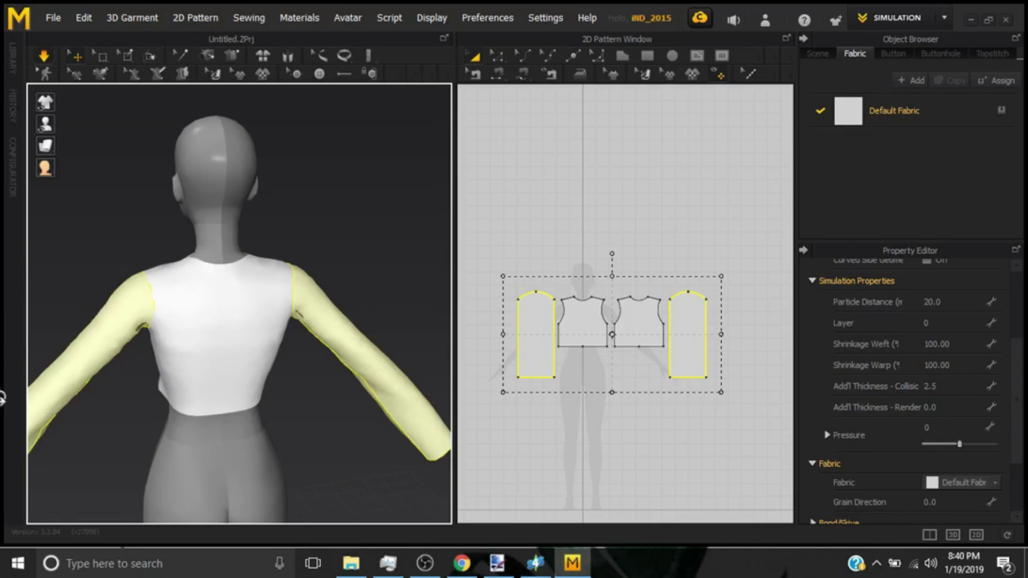
right_click_drag(2, 399, 988, 463)
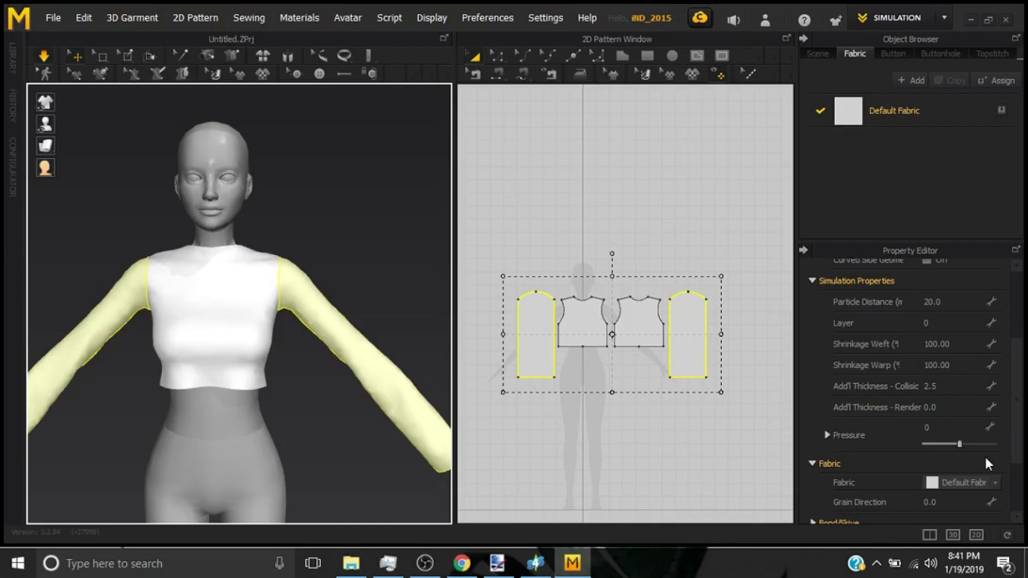
left_click(942, 302)
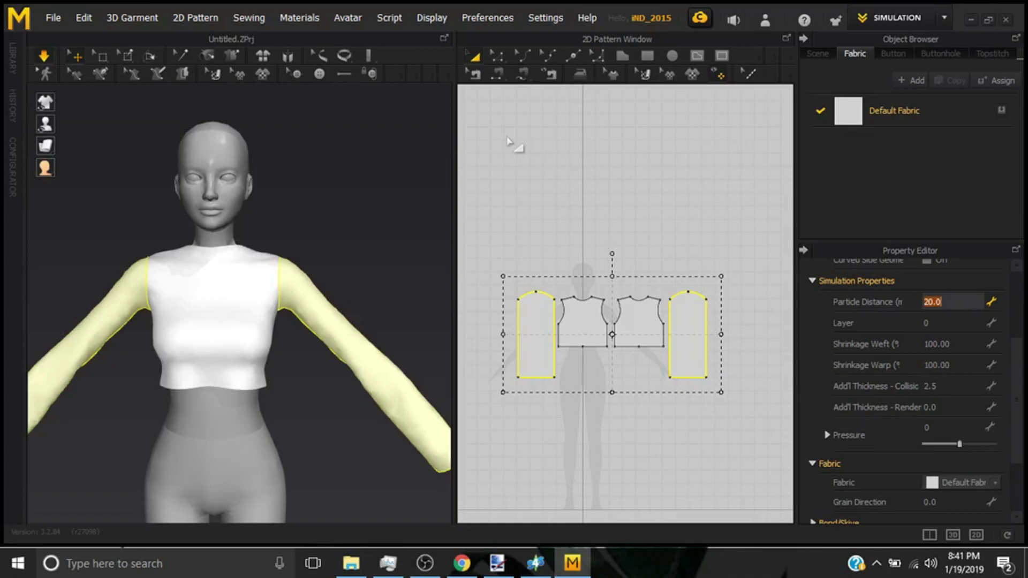
type("15")
right_click_drag(225, 222, 178, 222)
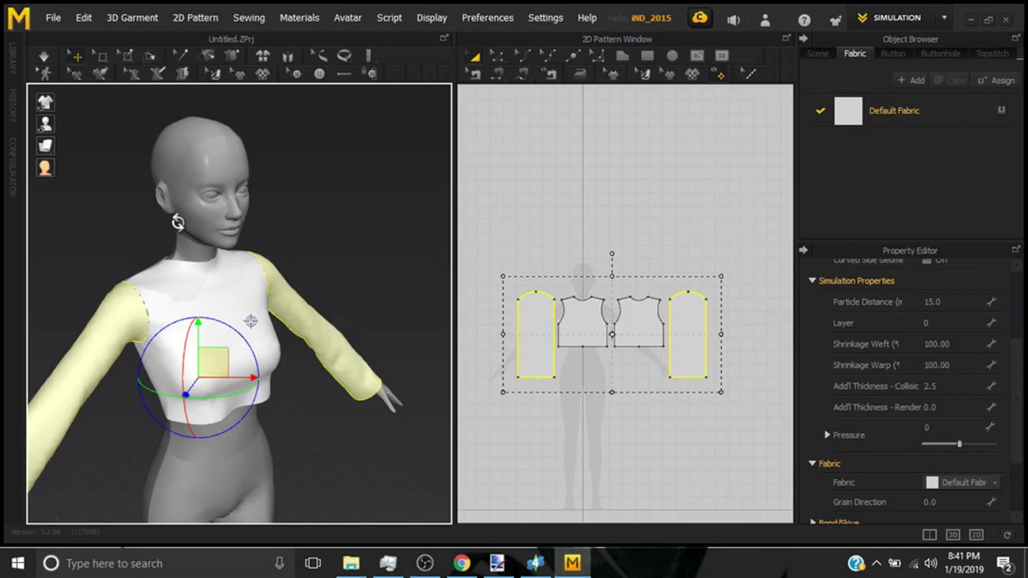
right_click_drag(178, 222, 919, 346)
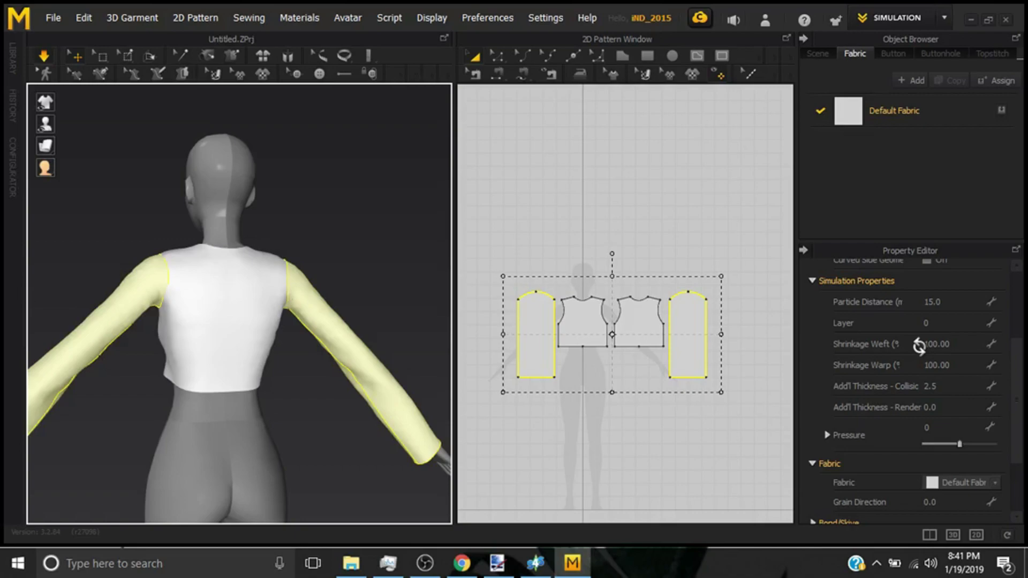
- Change the selected sleeves' Shrinkage Weft from 100 to 70
key("2")
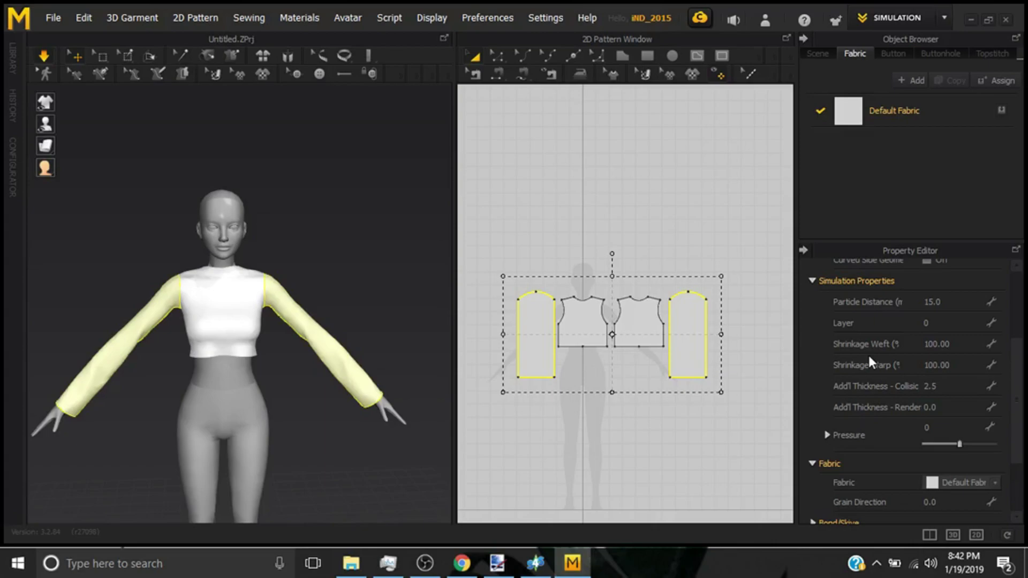
left_click(937, 344)
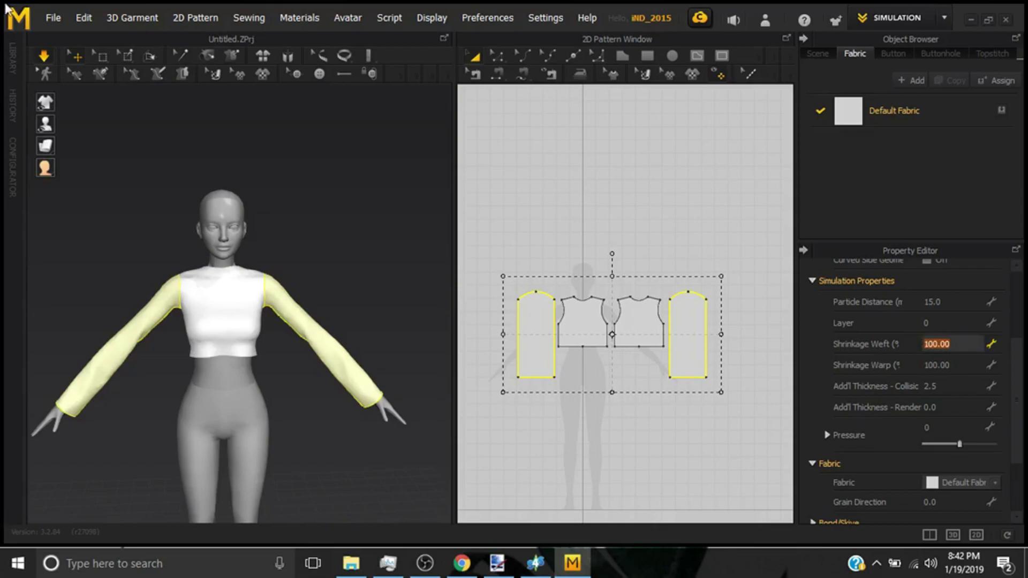
type("70")
key("Return")
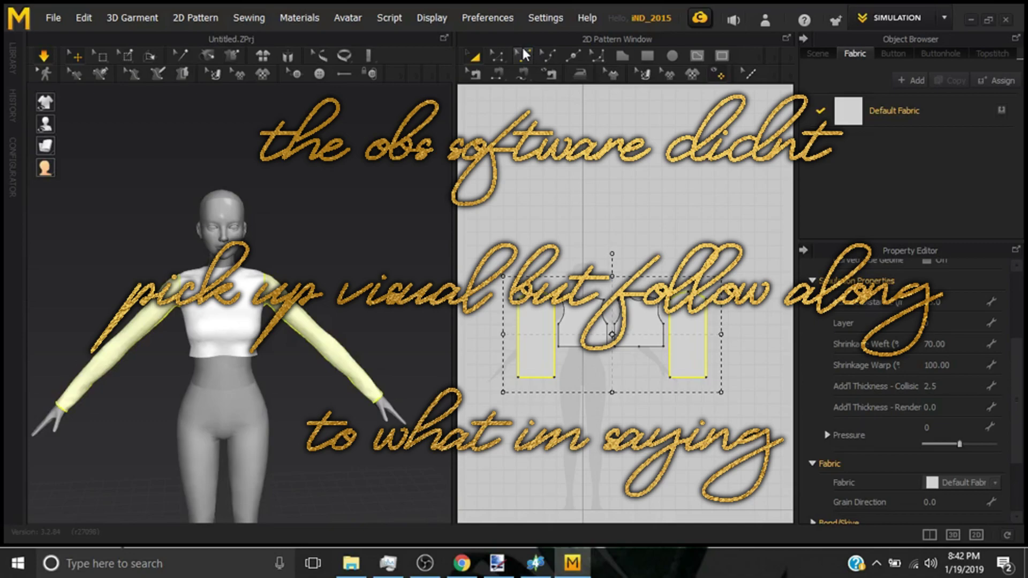
- Deselect the sleeves by clicking empty space
left_click(547, 103)
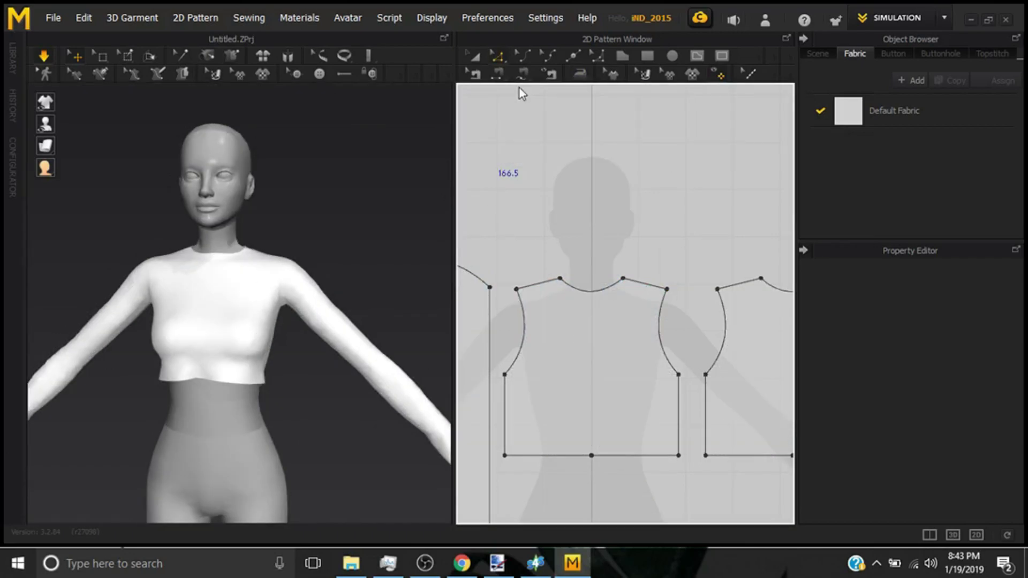
- Switch to the Edit Pattern tool and pan the 2D view onto the bodice pieces
left_click(497, 57)
middle_click_drag(581, 248, 494, 257)
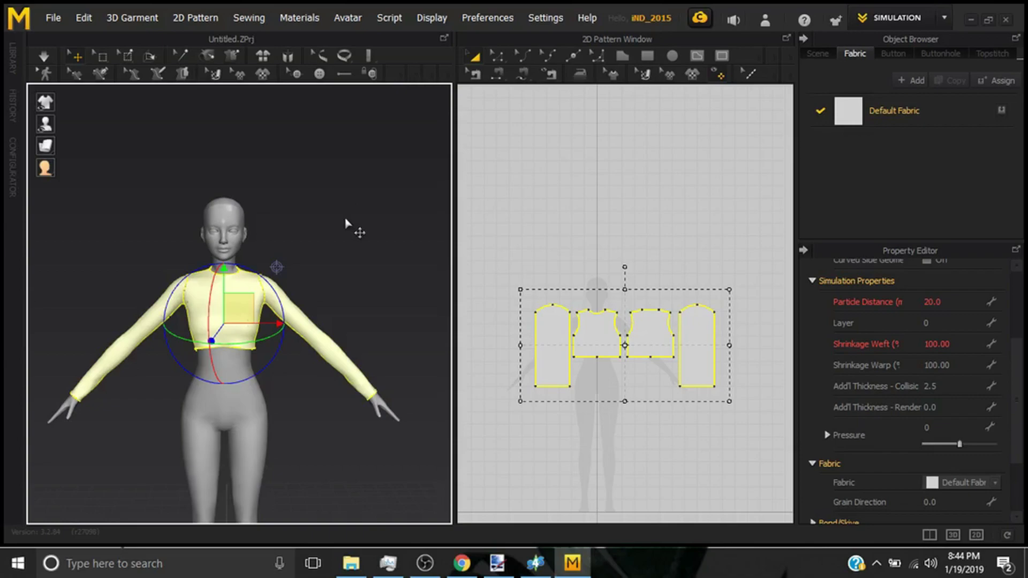
- Deselect the garment and run the cloth simulation so the crop top settles onto the avatar
left_click(371, 241)
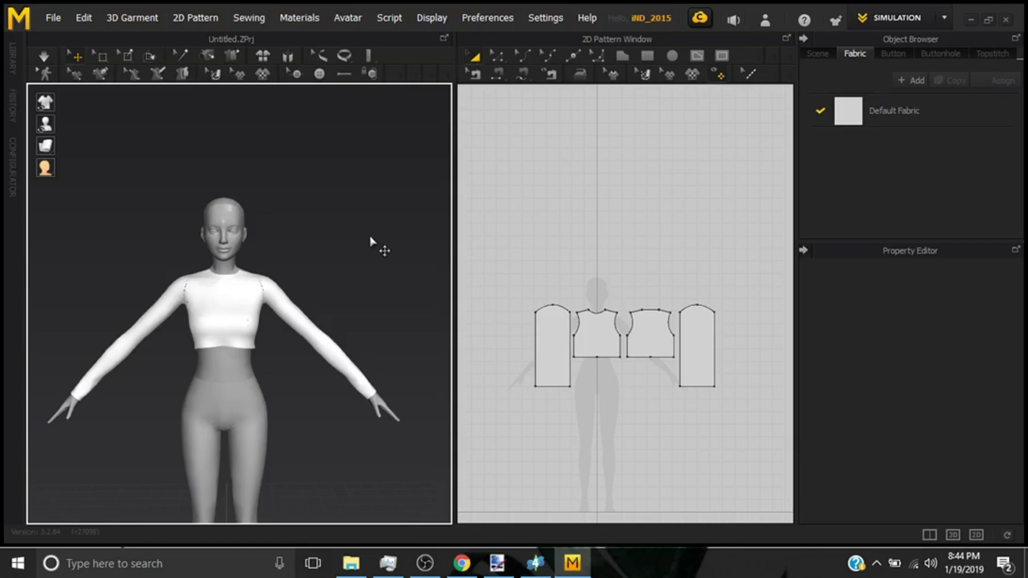
key("space")
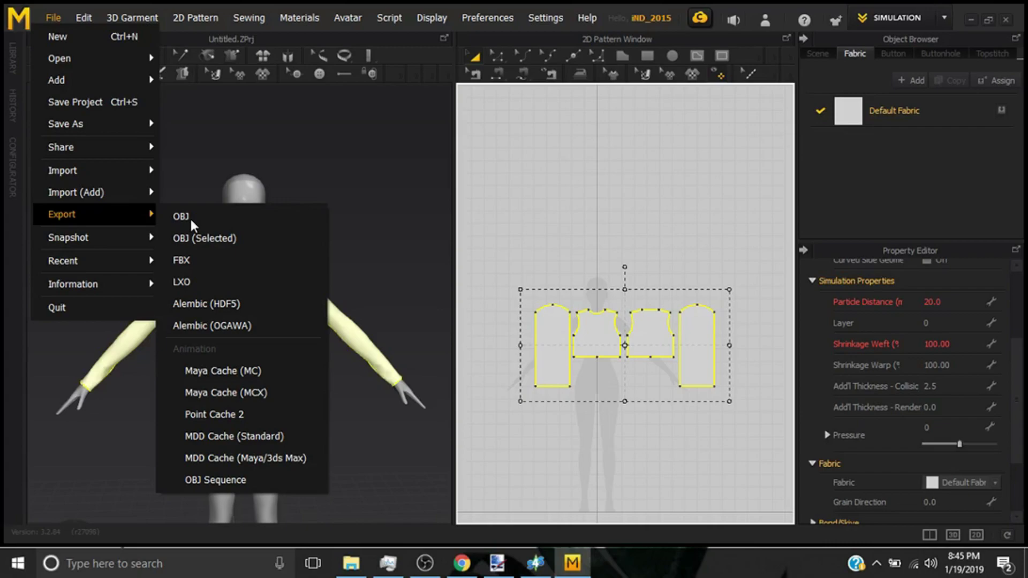
- Begin exporting the whole scene as an OBJ file
left_click(190, 217)
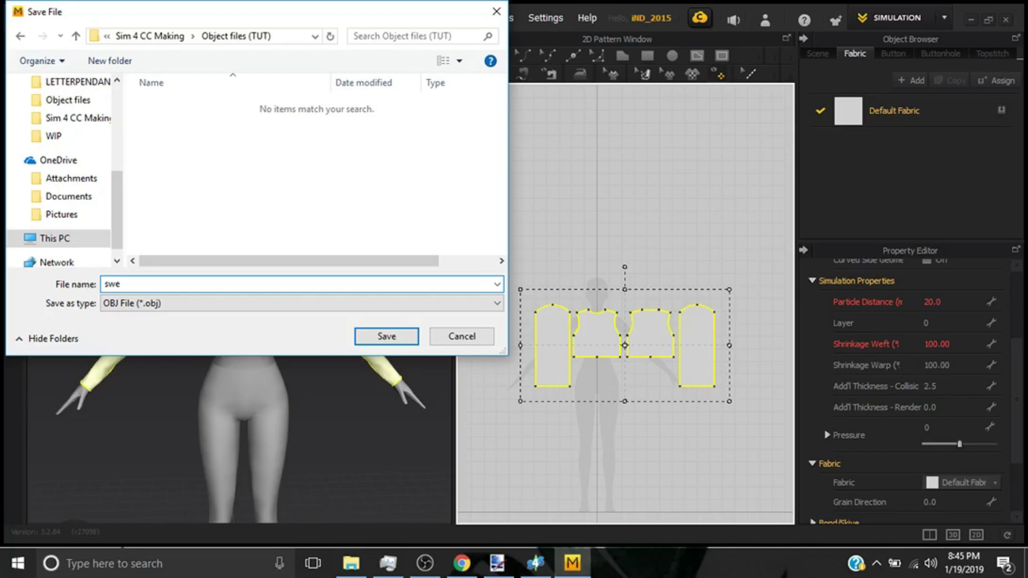
- Save the export as swe and confirm OBJ options: all patterns, multiple thin objects, unified UVs, metres
key("Return")
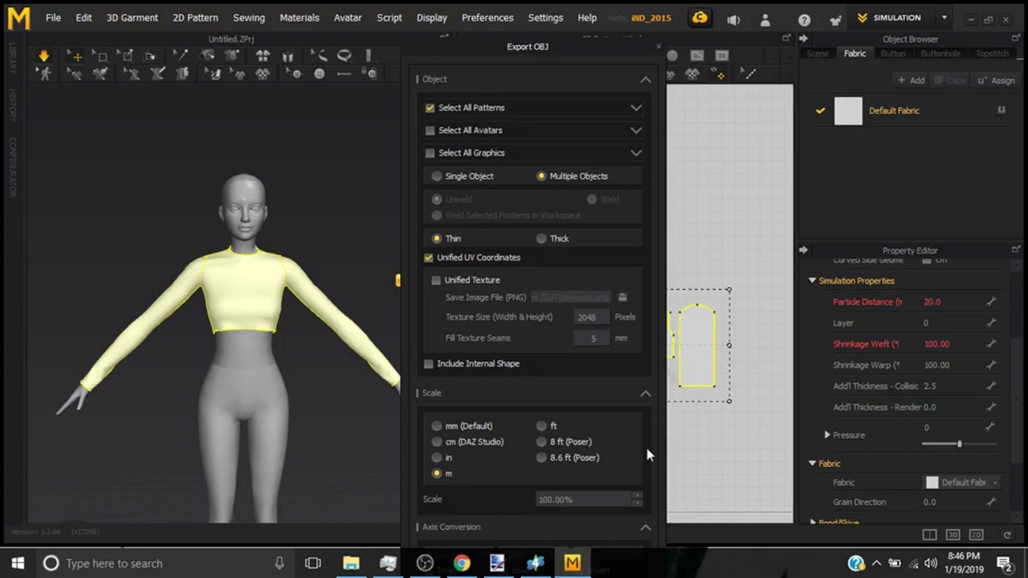
left_click(645, 527)
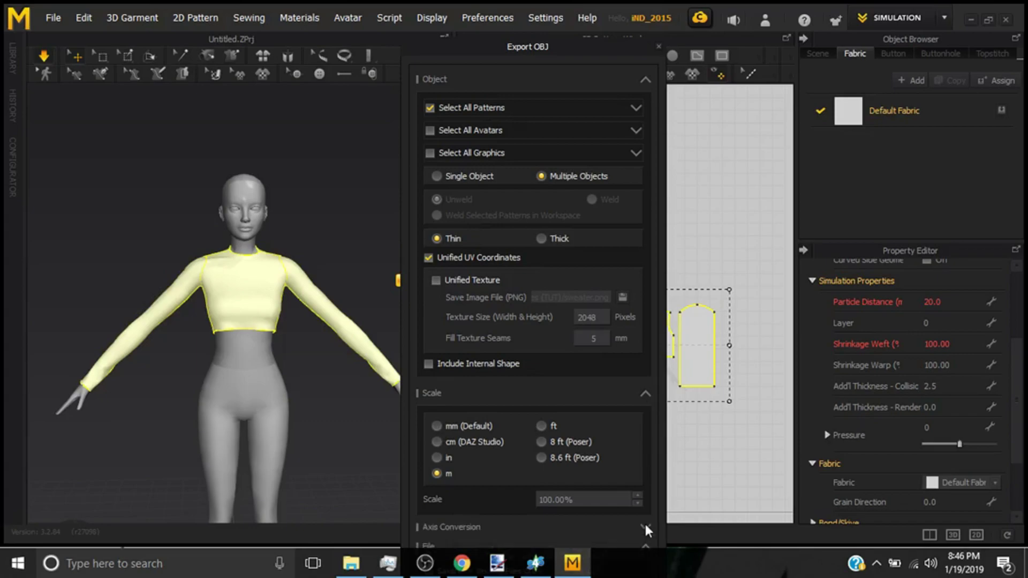
left_click(645, 393)
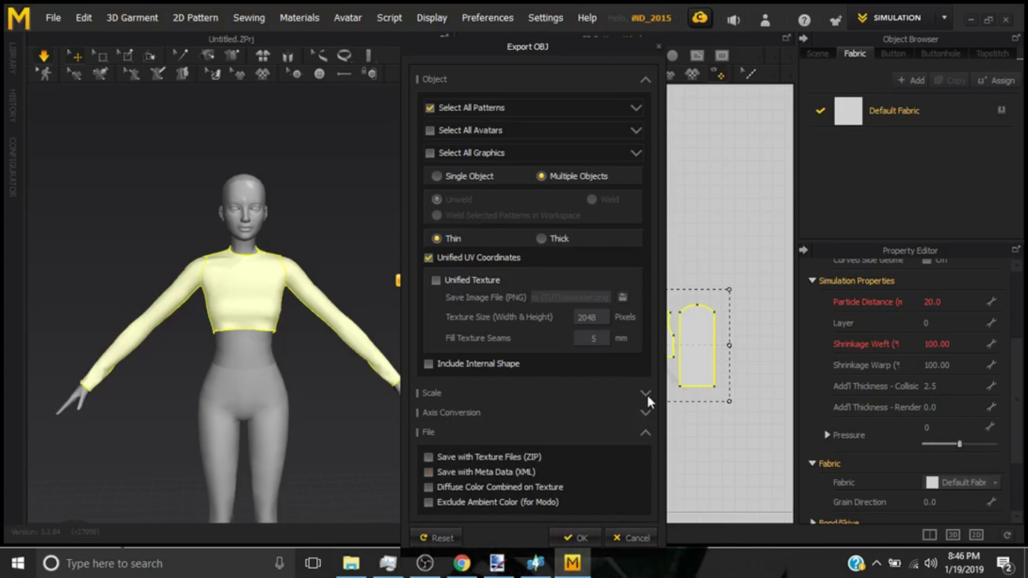
left_click(579, 538)
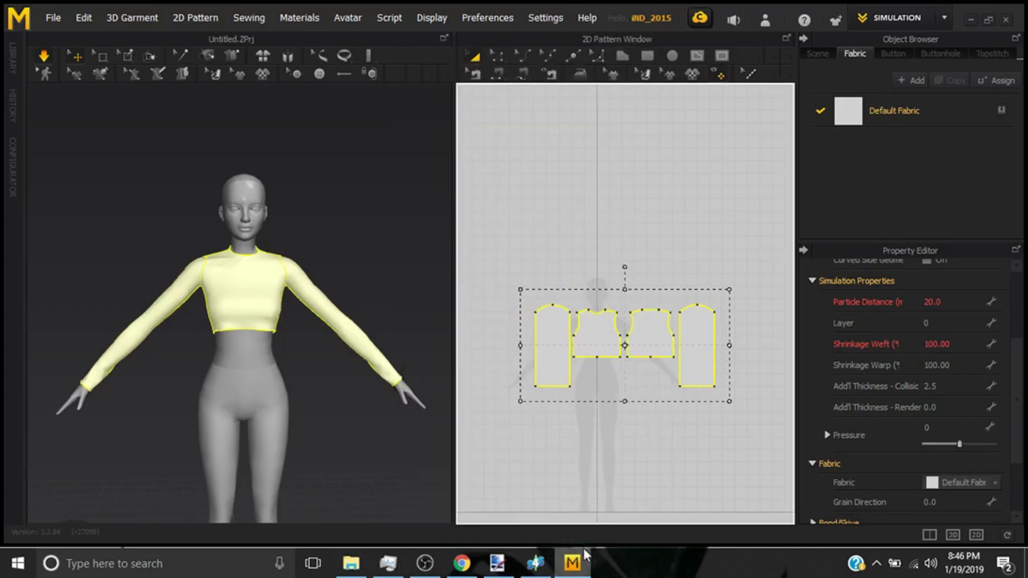
- Open the File menu with Alt+F to quit Marvelous Designer
mouse_move(584, 550)
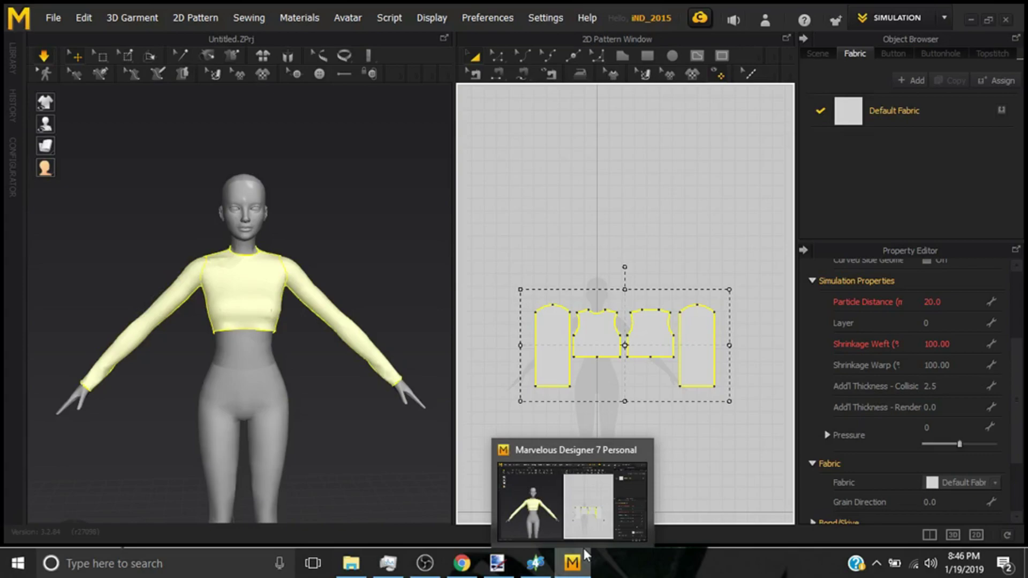
key("alt+f")
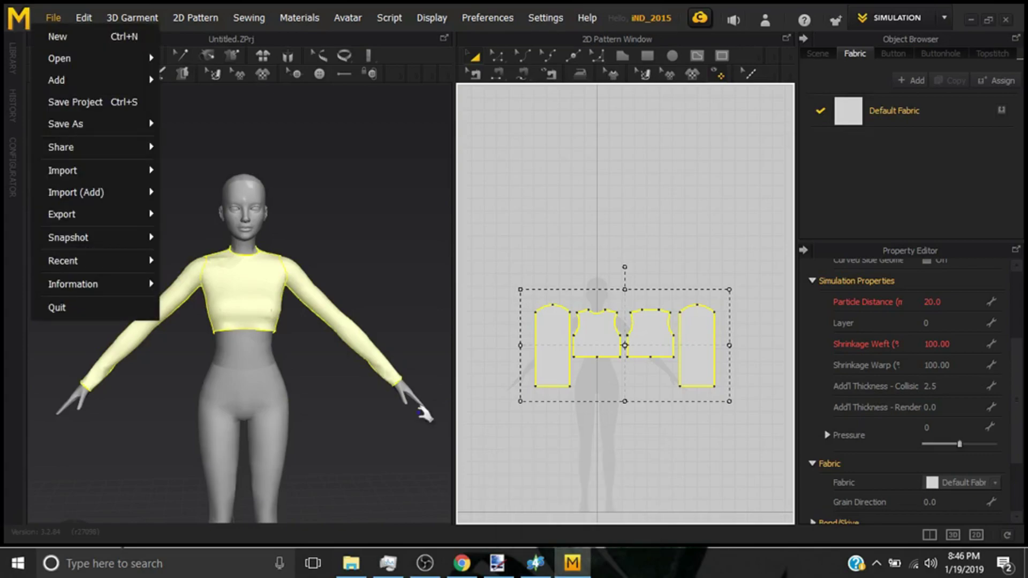